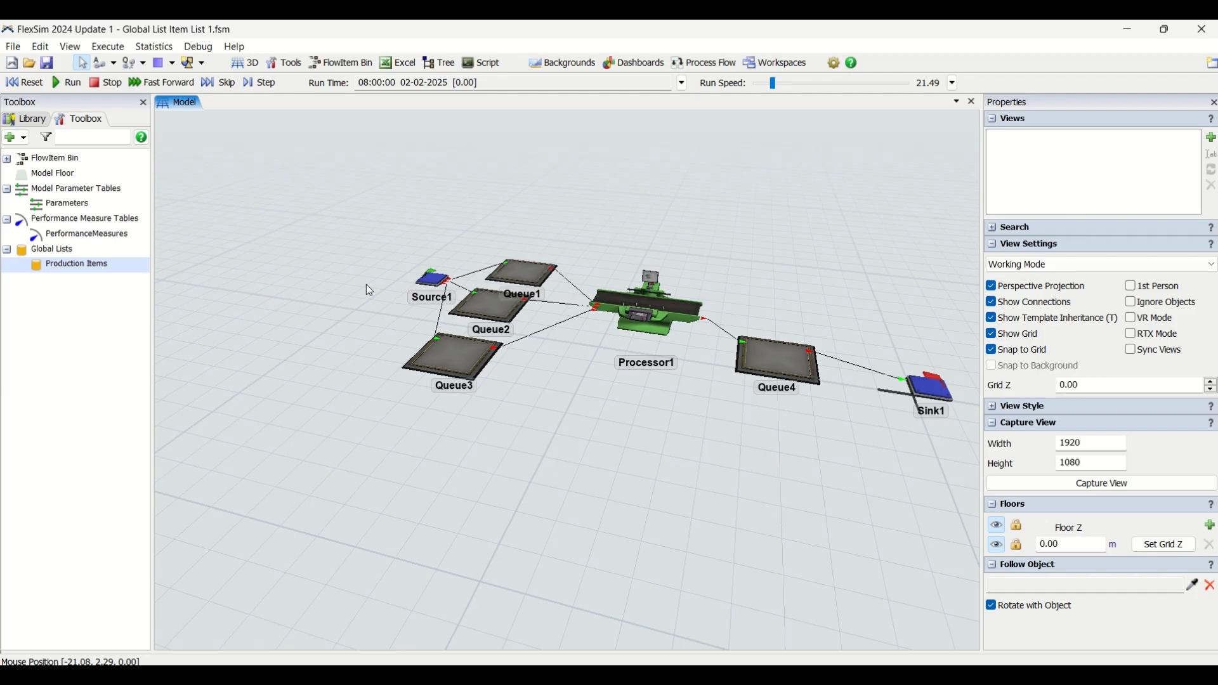
- Frame the whole model from Source1 to Sink1 and start the simulation run
left_click_drag(734, 461, 601, 458)
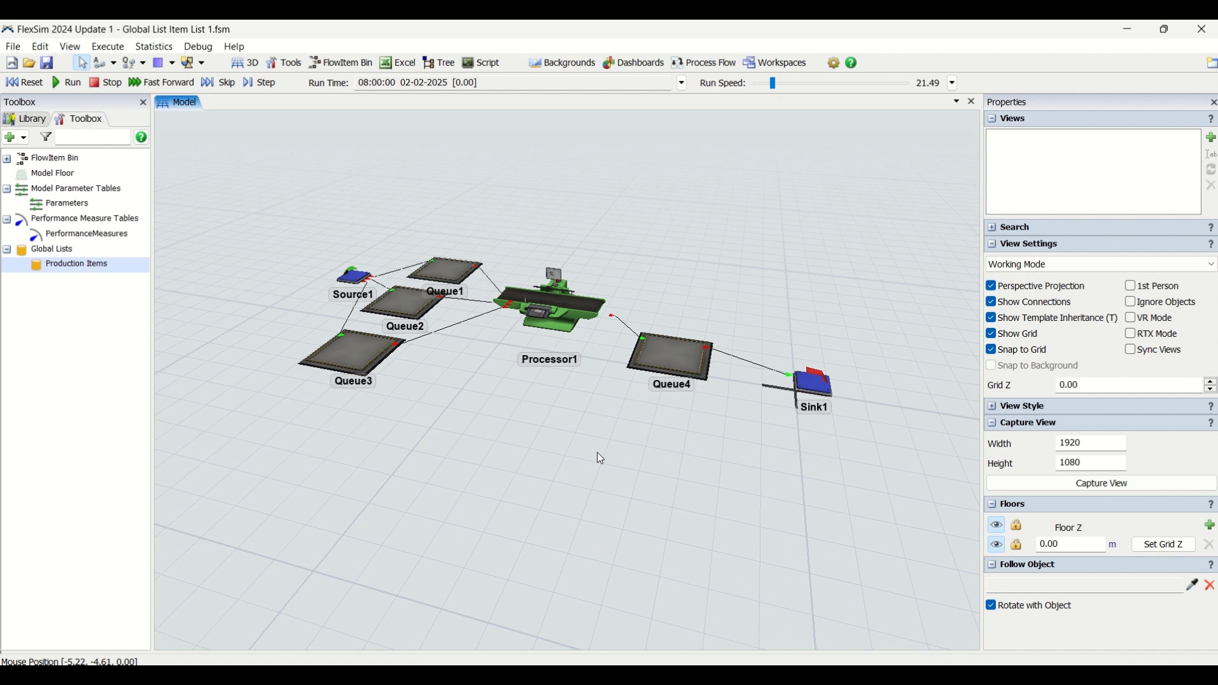
right_click_drag(464, 408, 478, 432)
left_click_drag(477, 432, 628, 500)
left_click(68, 83)
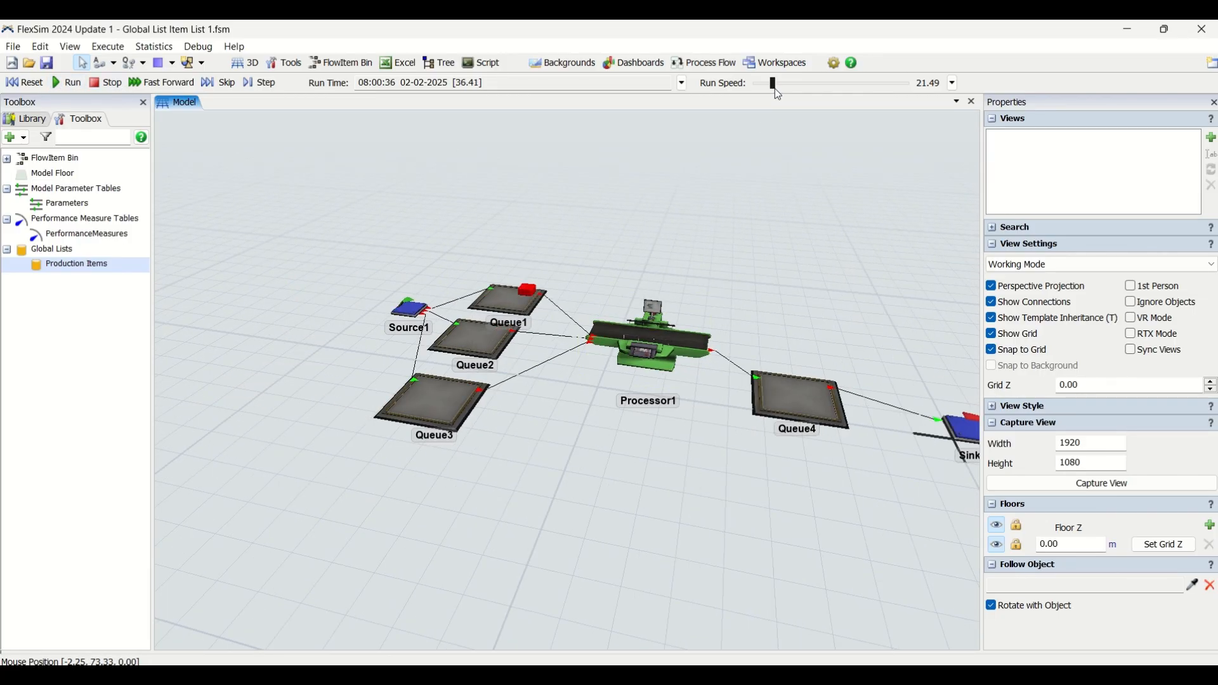
- Watch the running model from several angles to see how items from Source1 are distributed over Queue1, Queue2 and Queue3
right_click_drag(592, 488, 606, 500)
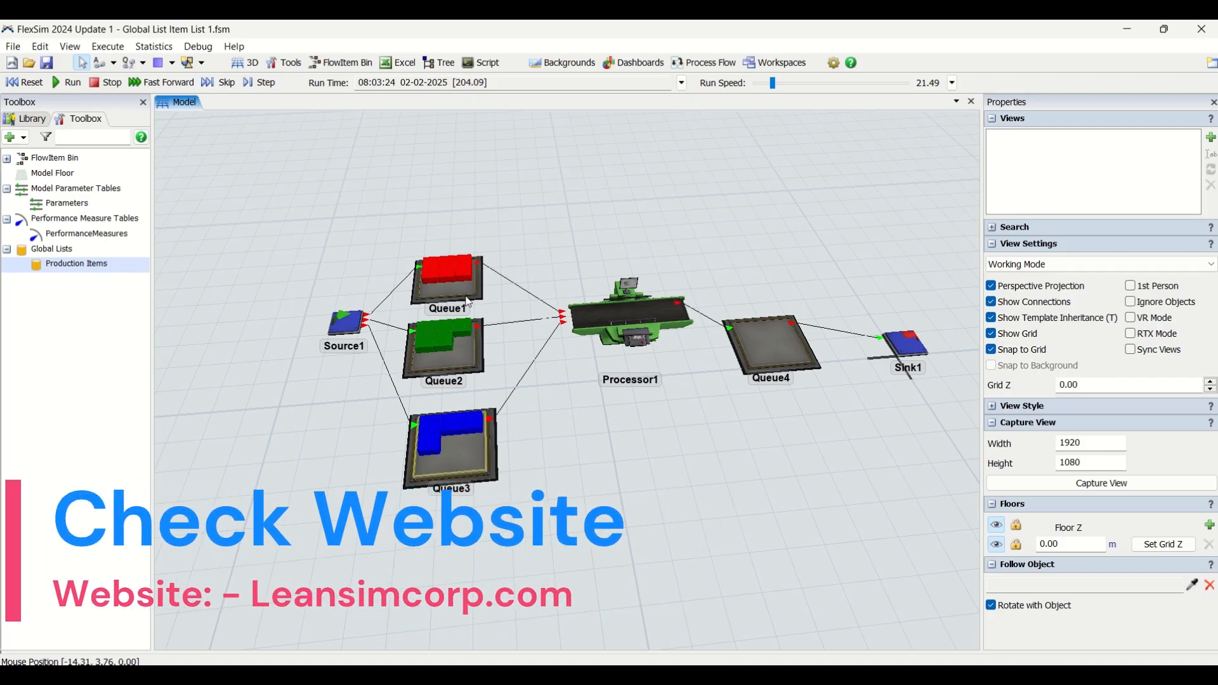
left_click(349, 327)
left_click(567, 434)
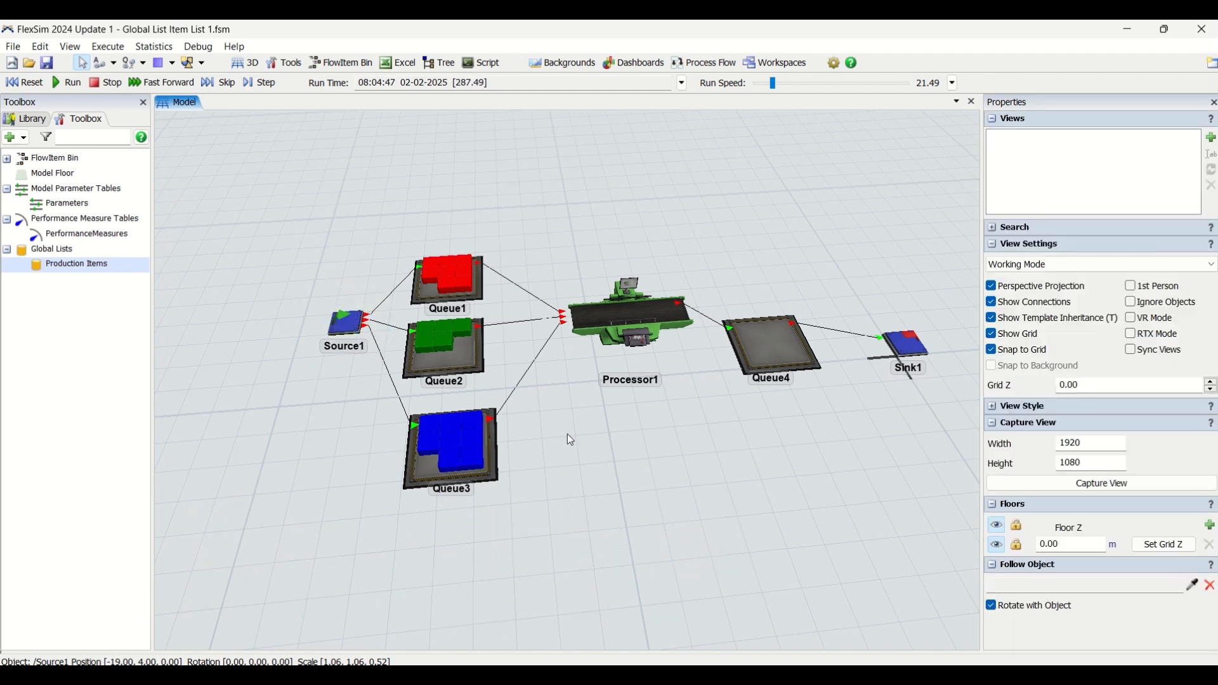
right_click_drag(571, 451, 592, 436)
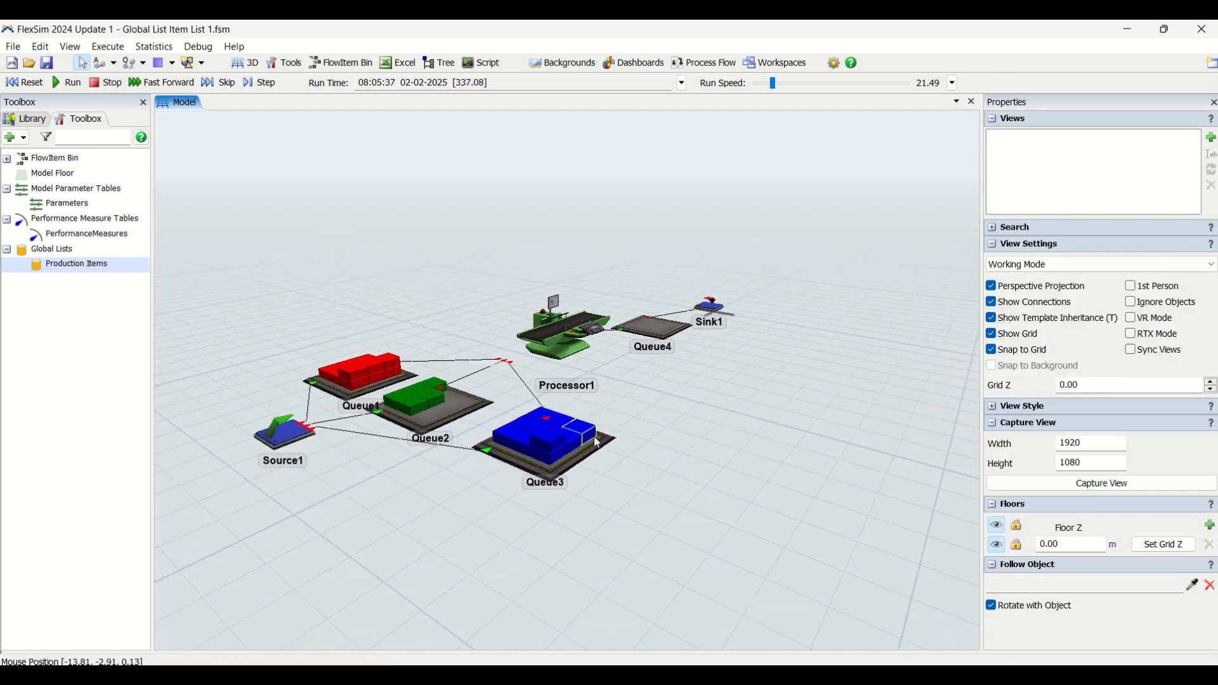
scroll(474, 474, "up", 3)
right_click_drag(442, 499, 599, 455)
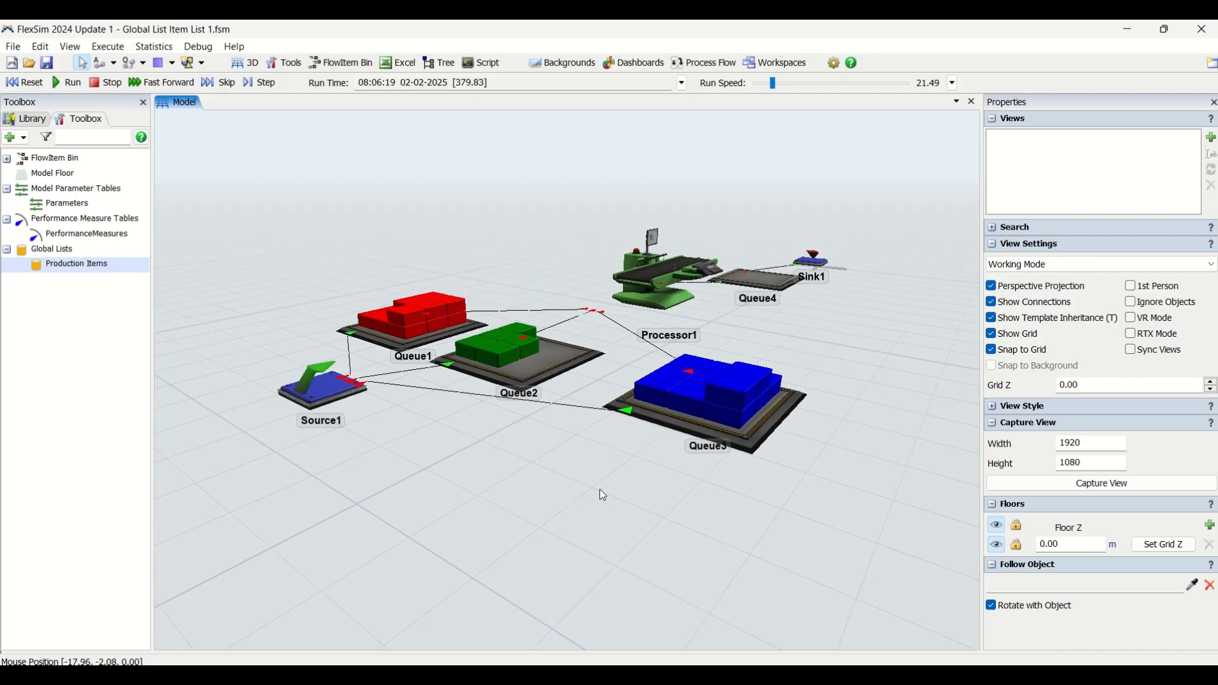
scroll(591, 494, "up", 4)
left_click_drag(904, 461, 727, 473)
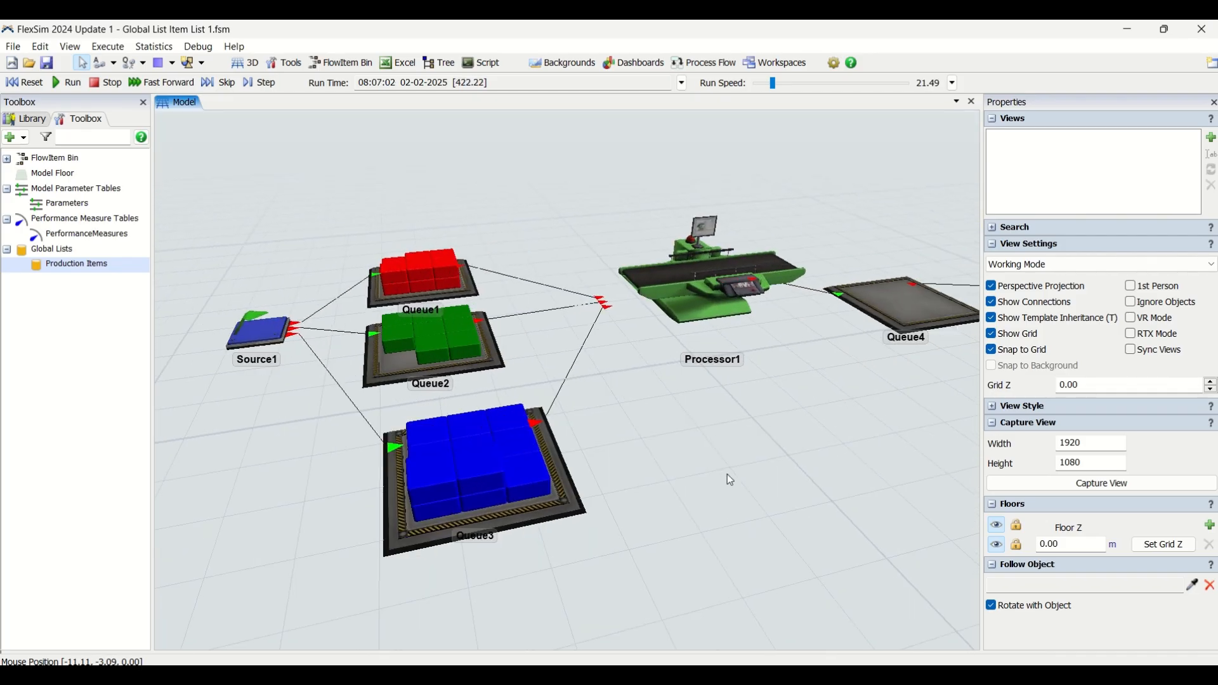
scroll(727, 474, "down", 2)
- Review the Set Label and Color settings of Source1's On Creation trigger
left_click(326, 351)
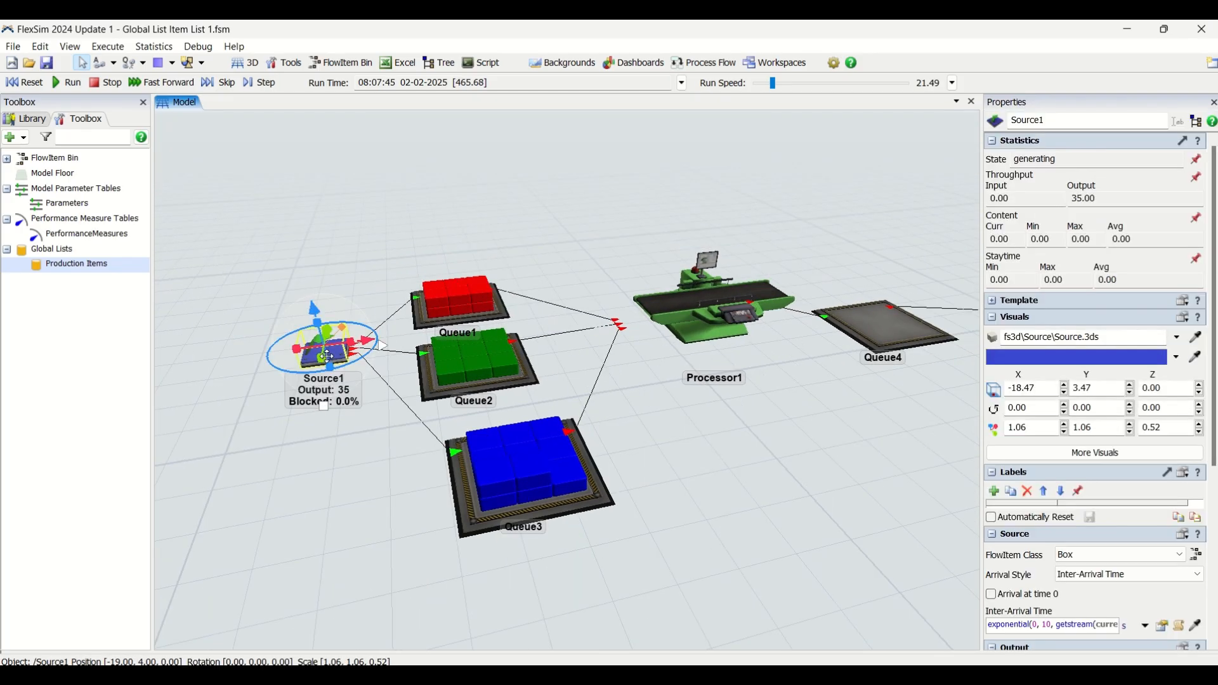
scroll(1211, 635, "down", 5)
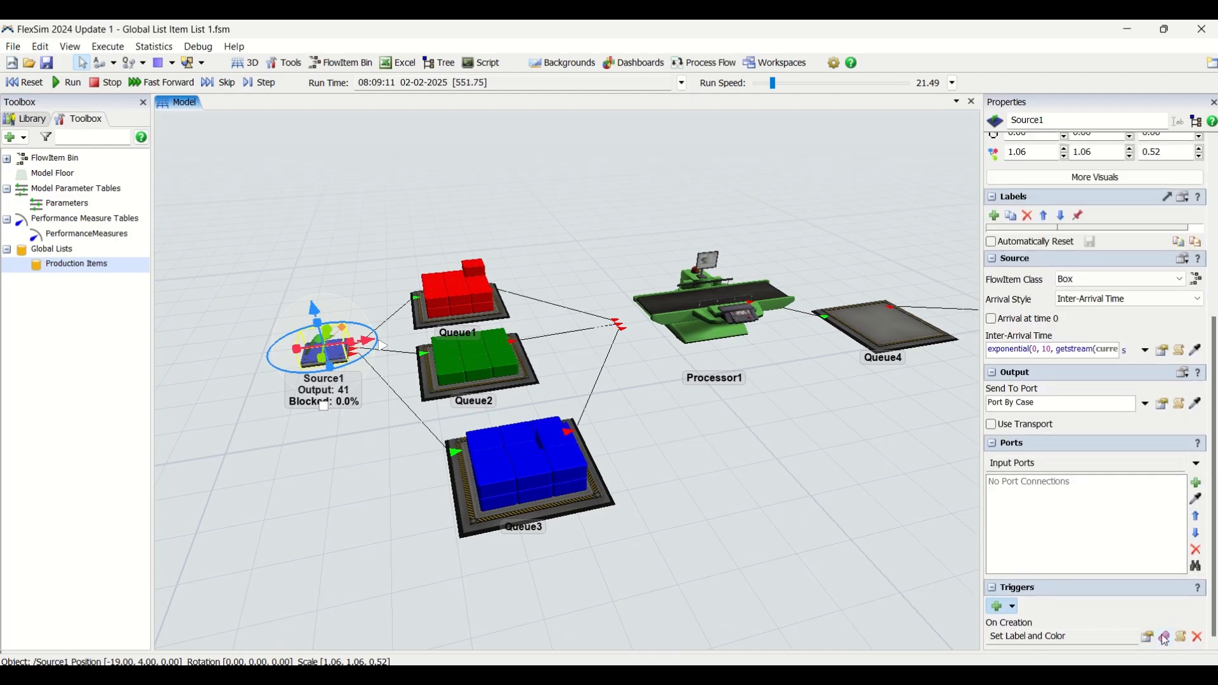
left_click(1147, 635)
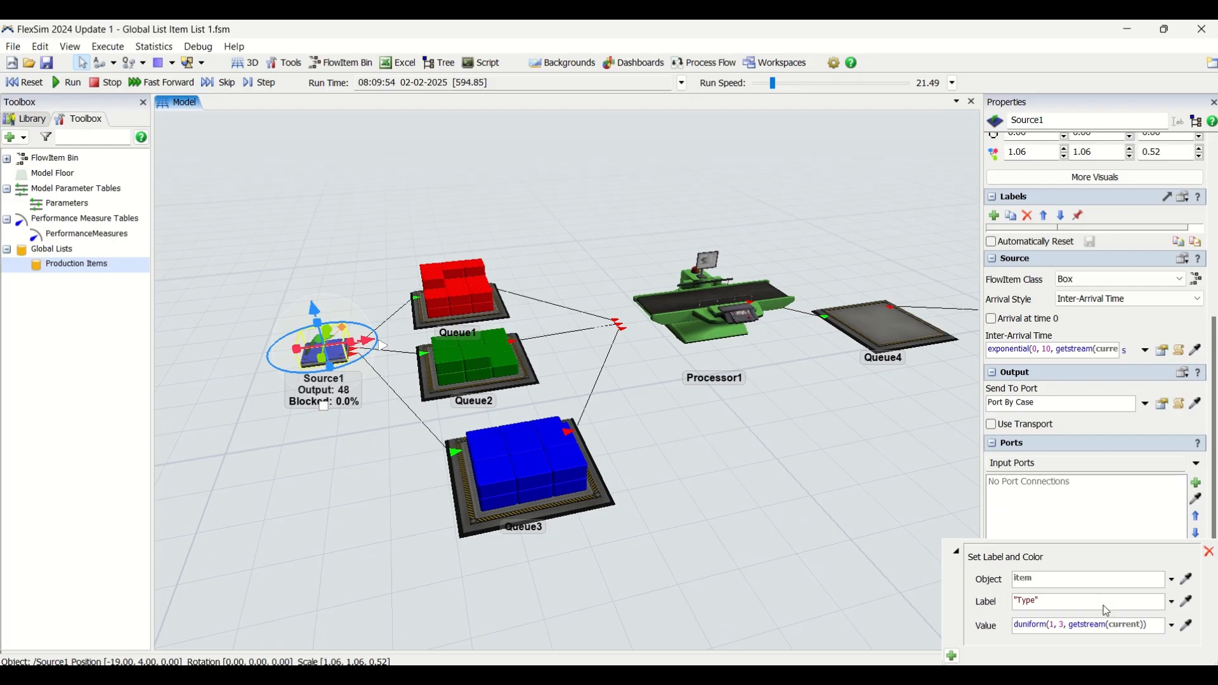
left_click(736, 529)
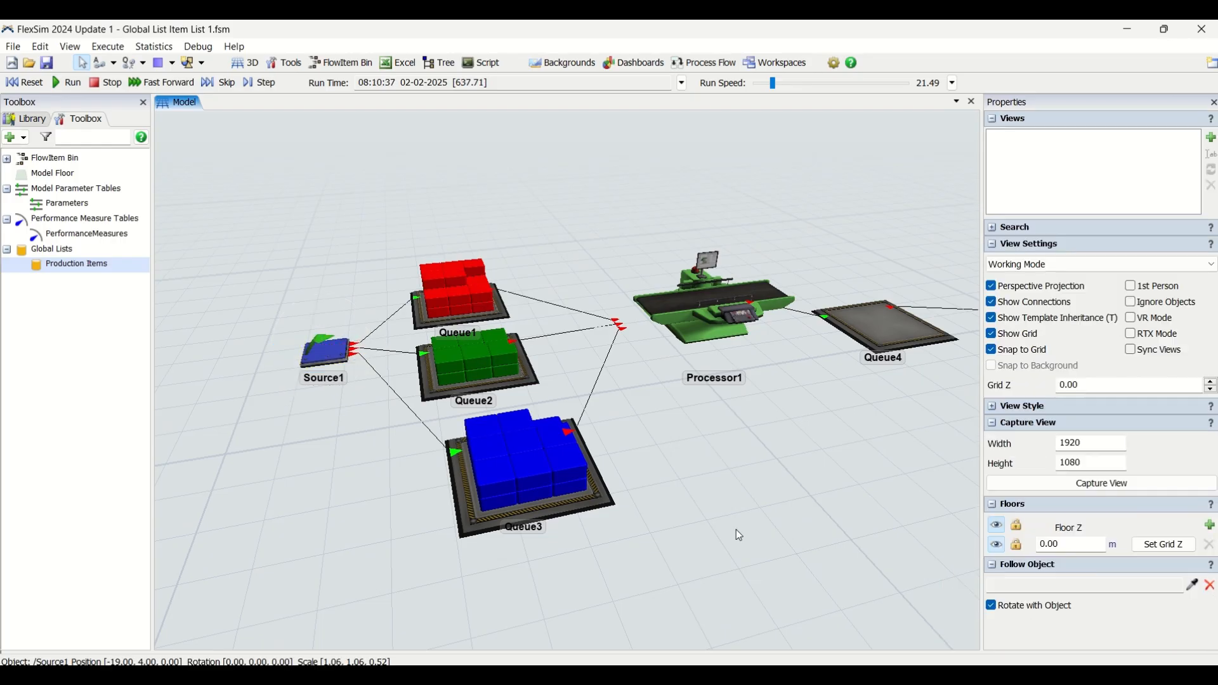
- Check Queue2's Send To Port setting and Processor1's input pull strategy
left_click(528, 377)
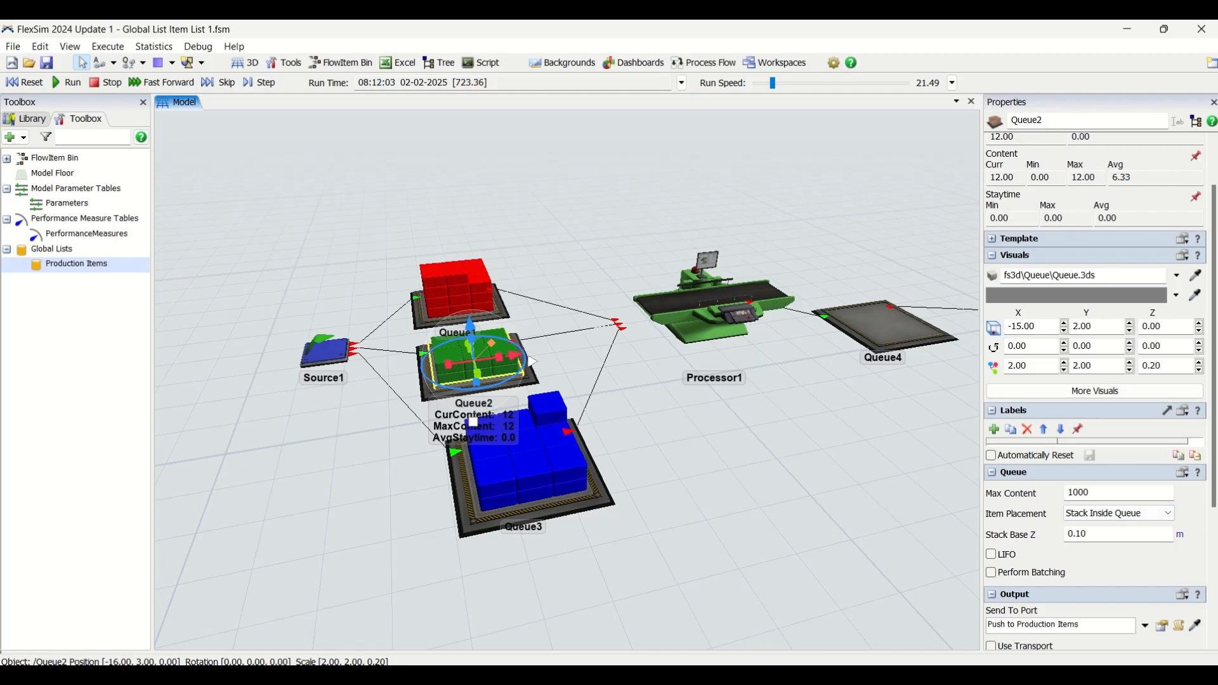
left_click_drag(1214, 490, 1211, 577)
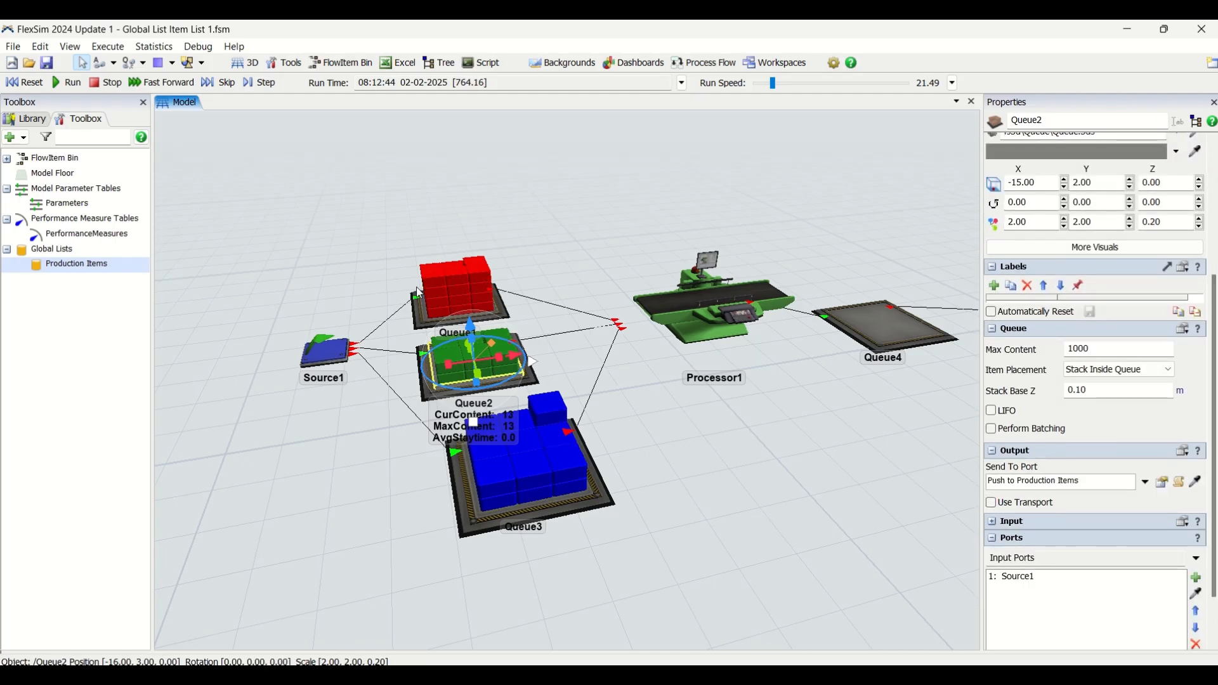
left_click(736, 305)
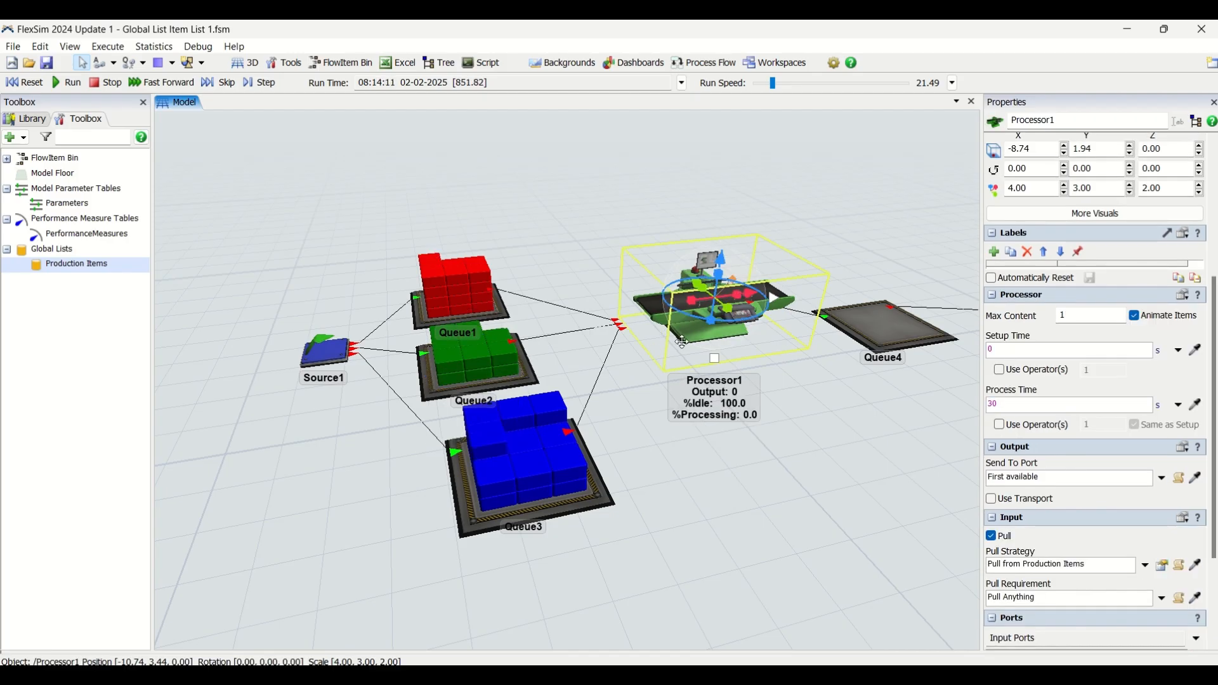
left_click(805, 432)
- Bring the whole line from Source1 to Sink1 into view and reset the simulation
right_click_drag(804, 432, 797, 439)
scroll(798, 440, "down", 3)
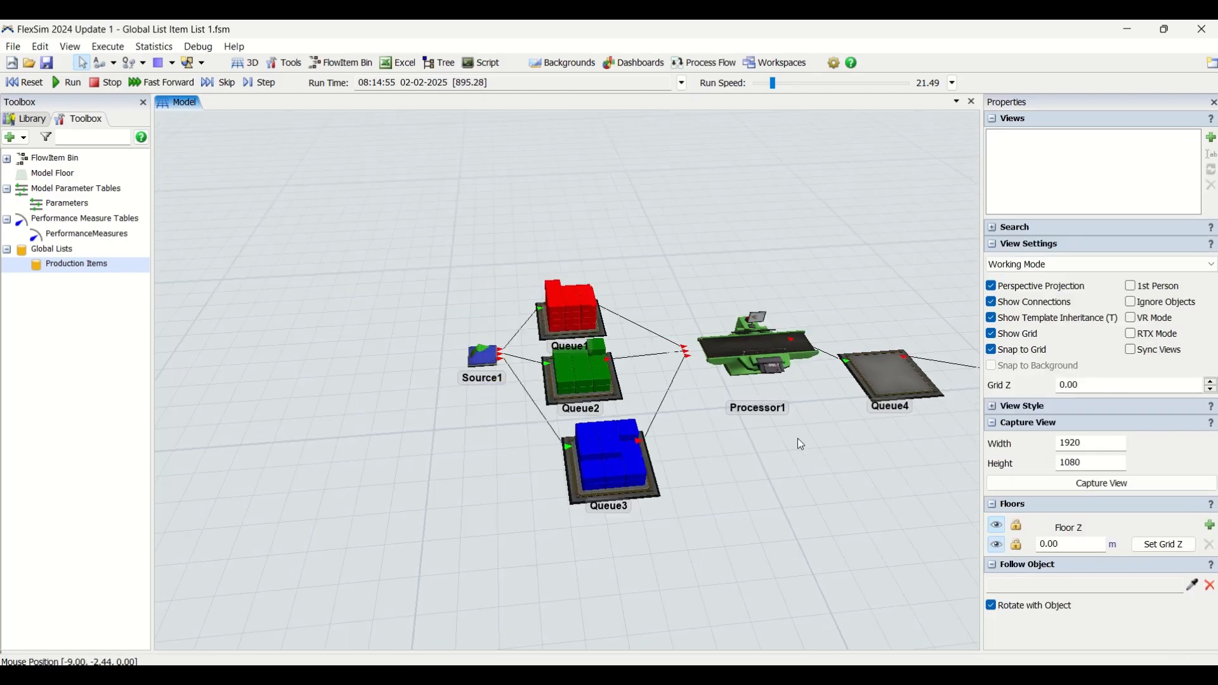
left_click_drag(864, 477, 648, 456)
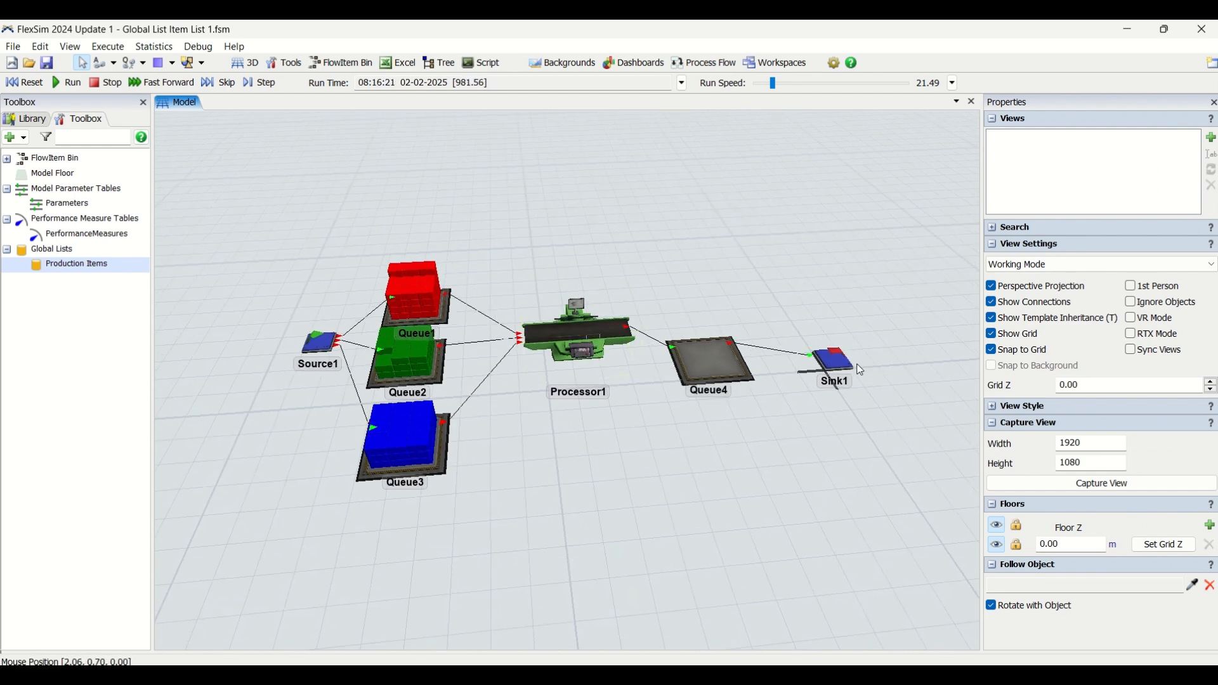
left_click(21, 84)
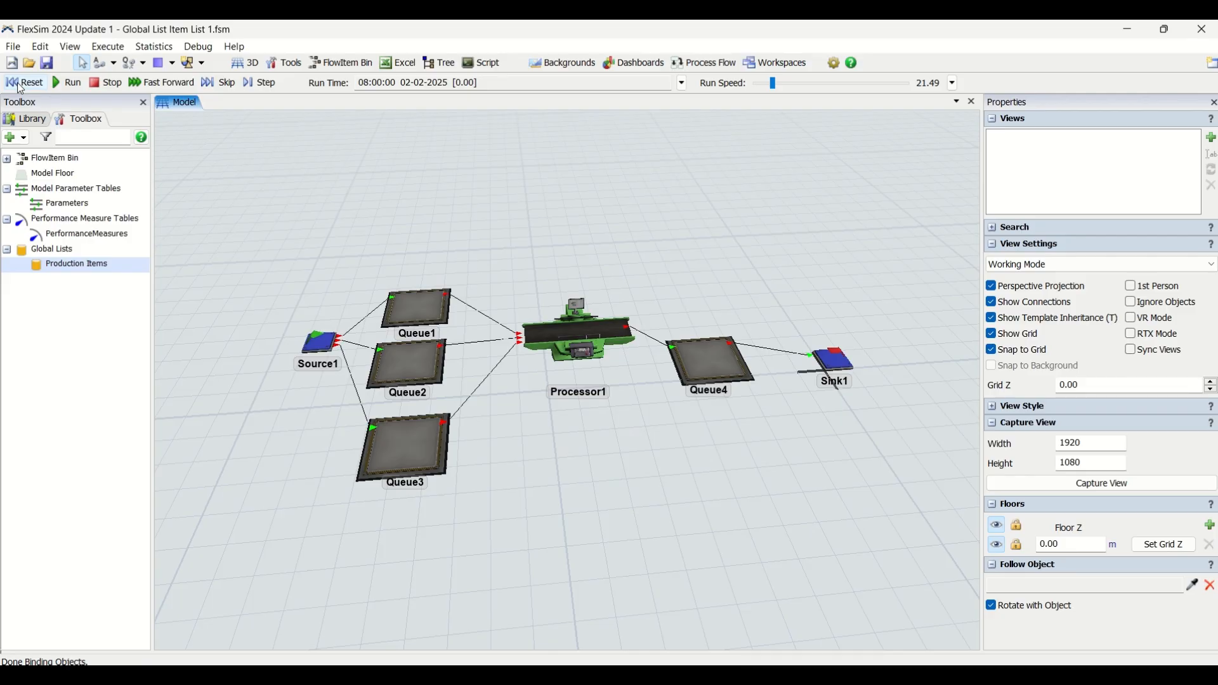
left_click(28, 140)
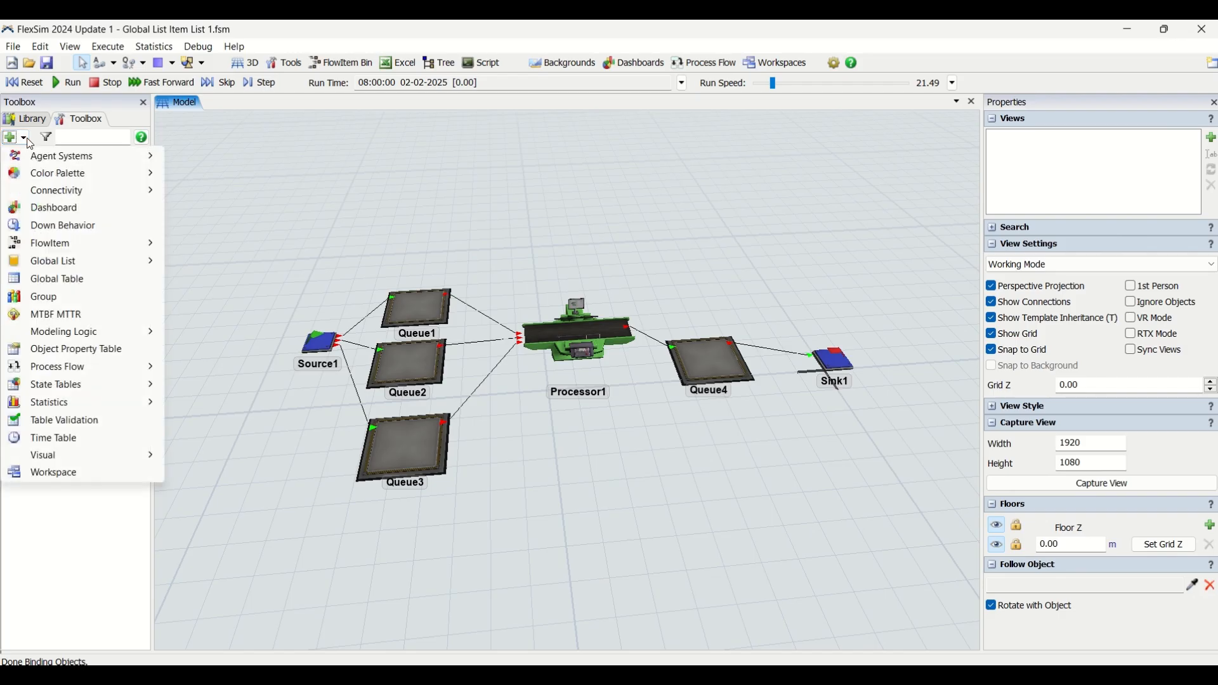
mouse_move(81, 263)
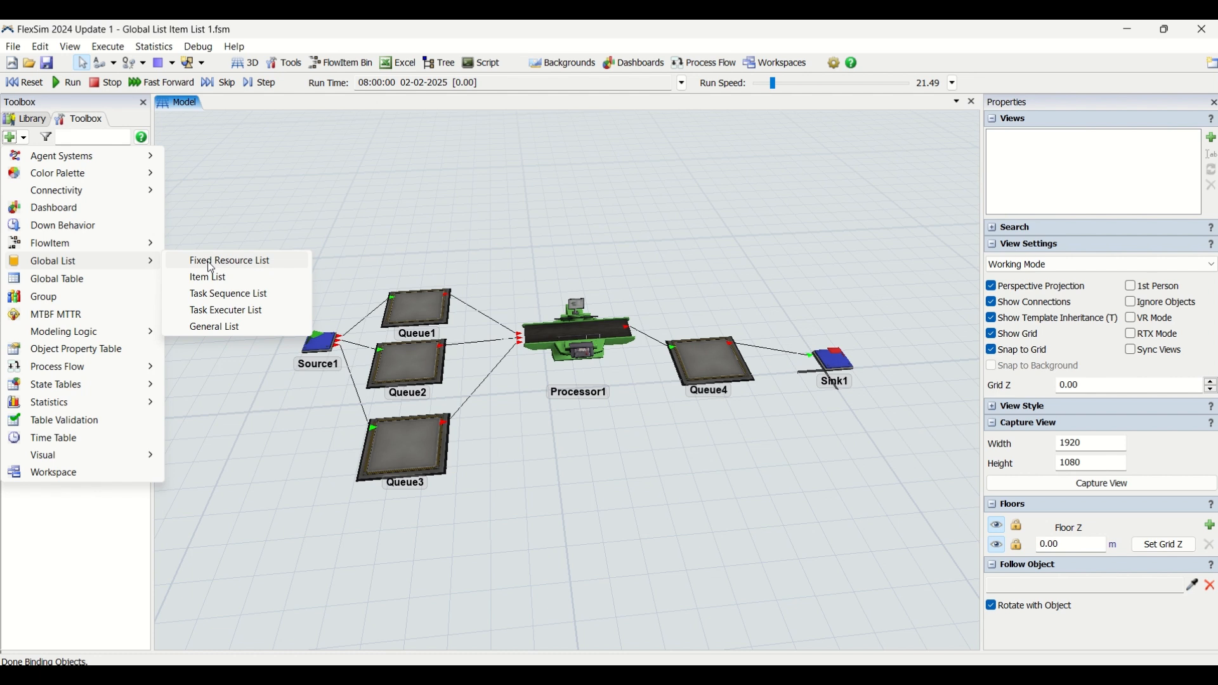
left_click(211, 286)
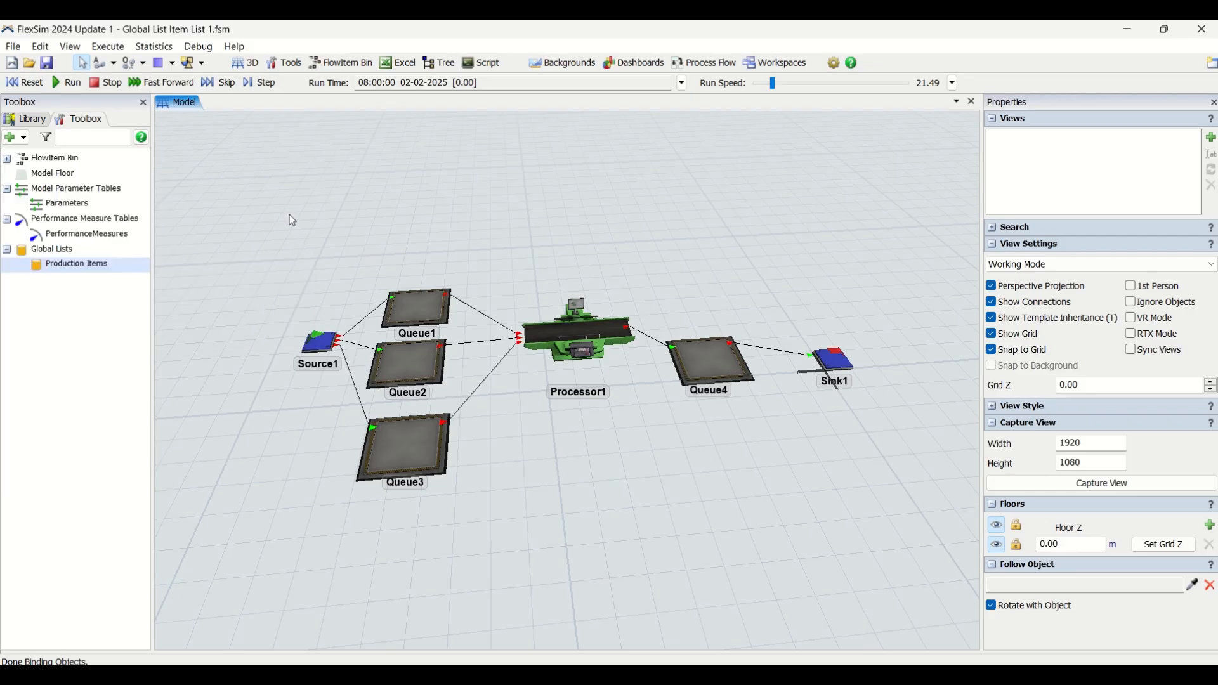
- Open the properties of the Production Items global list and display its entries table alongside the list's field definitions
double_click(63, 272)
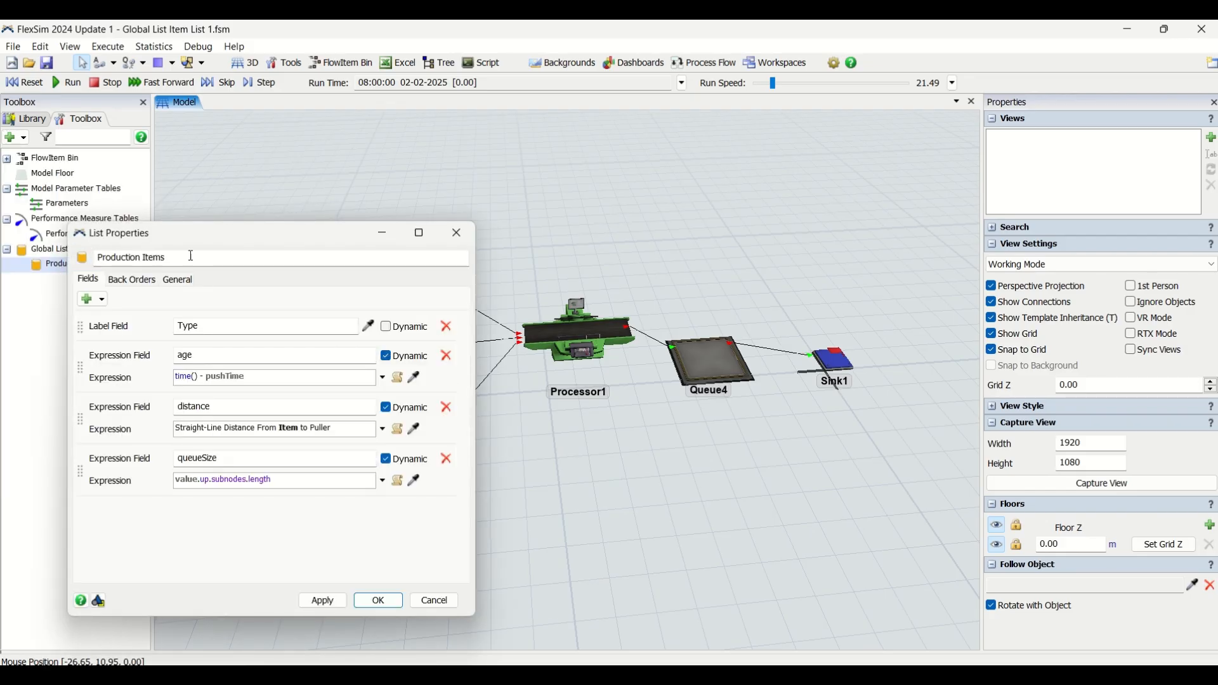
triple_click(158, 260)
left_click_drag(209, 248, 337, 258)
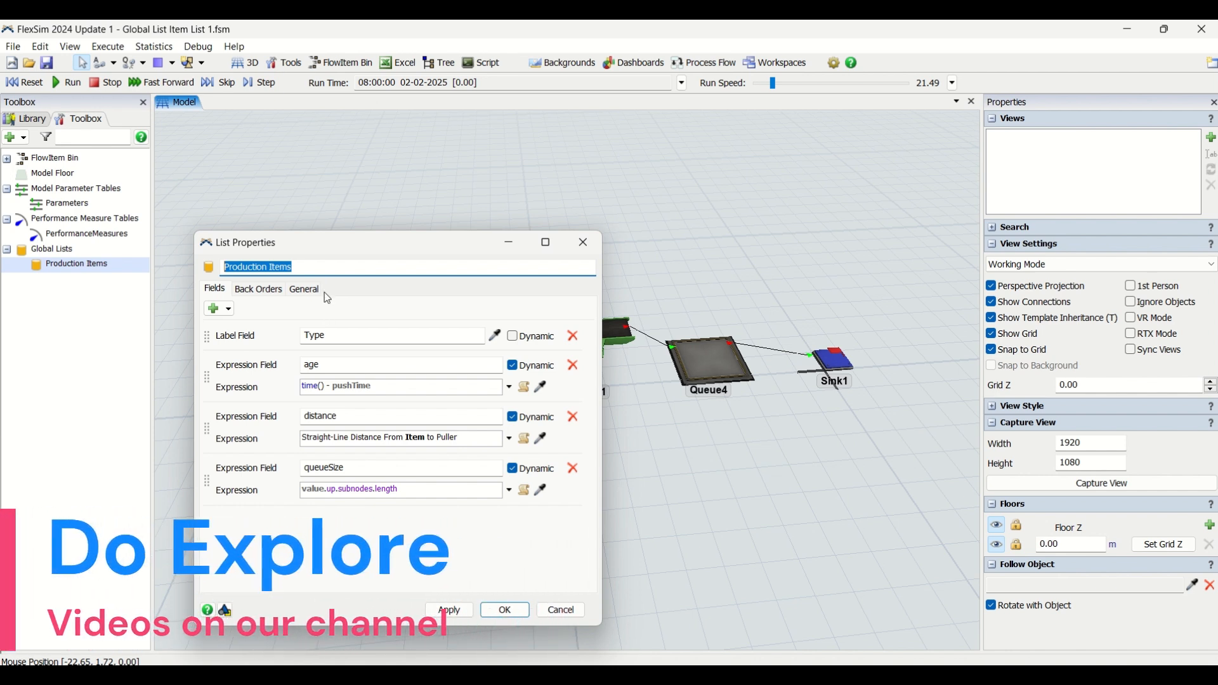
left_click(306, 290)
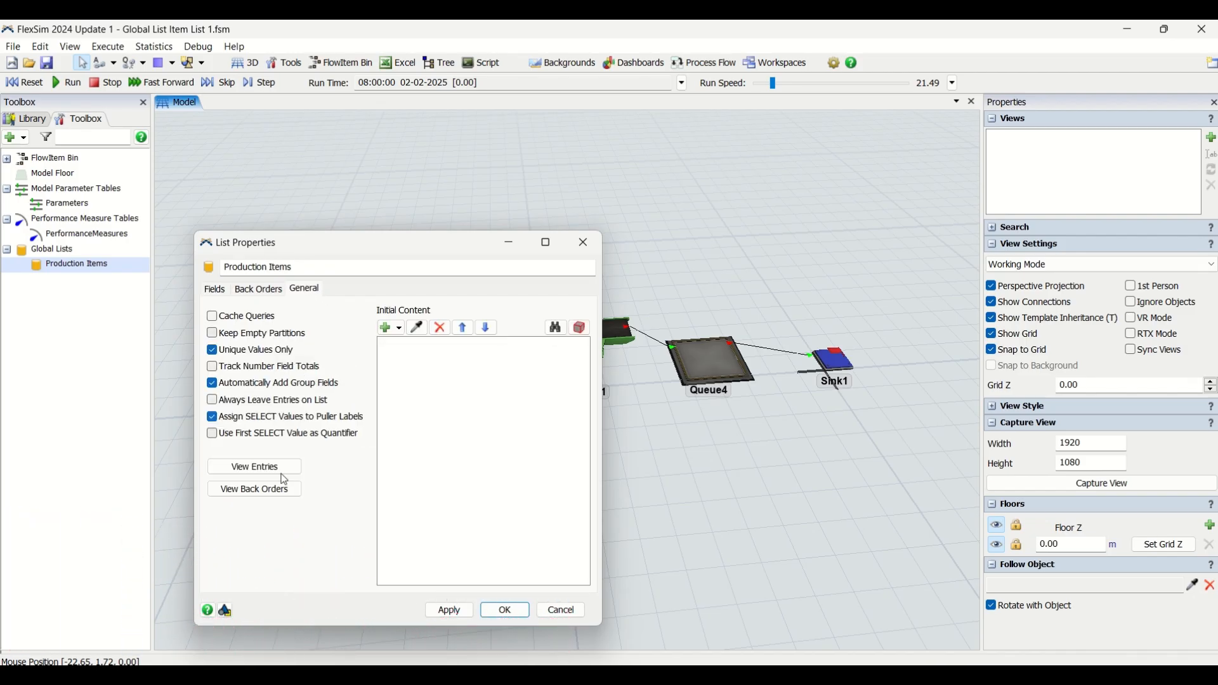
left_click(254, 469)
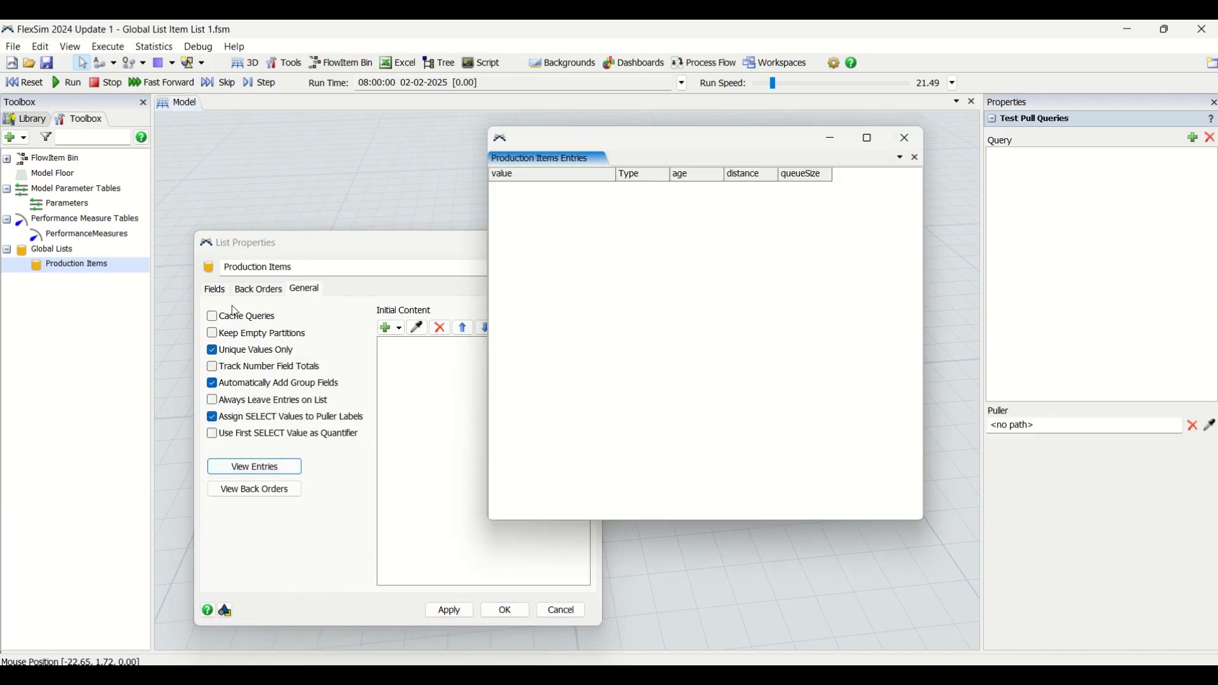
left_click(215, 290)
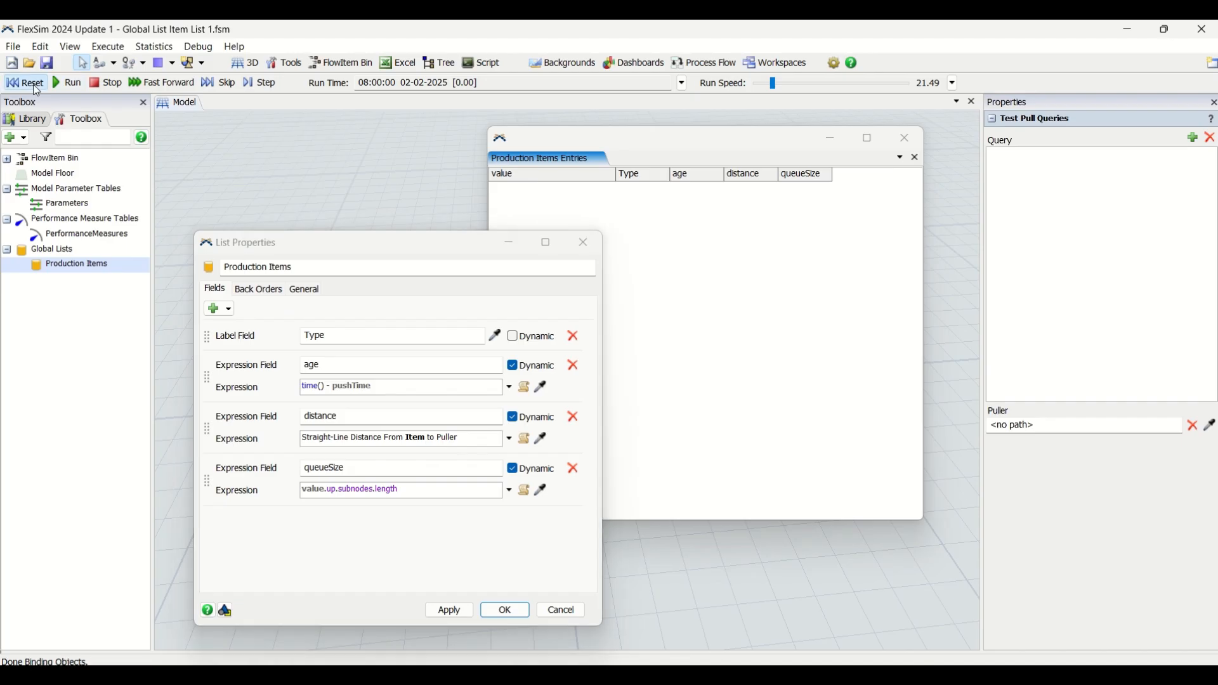
- Run the simulation to fill the list with entries, and freeze it by setting the run speed to 0
left_click(71, 83)
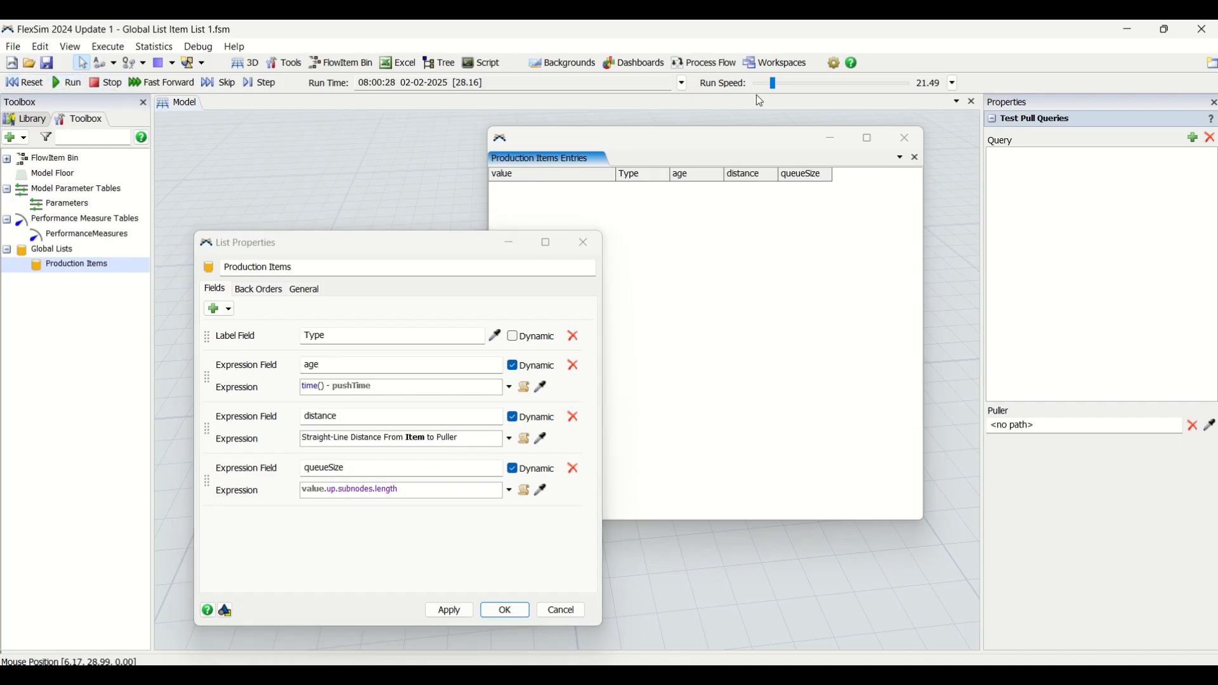
left_click_drag(777, 79, 699, 79)
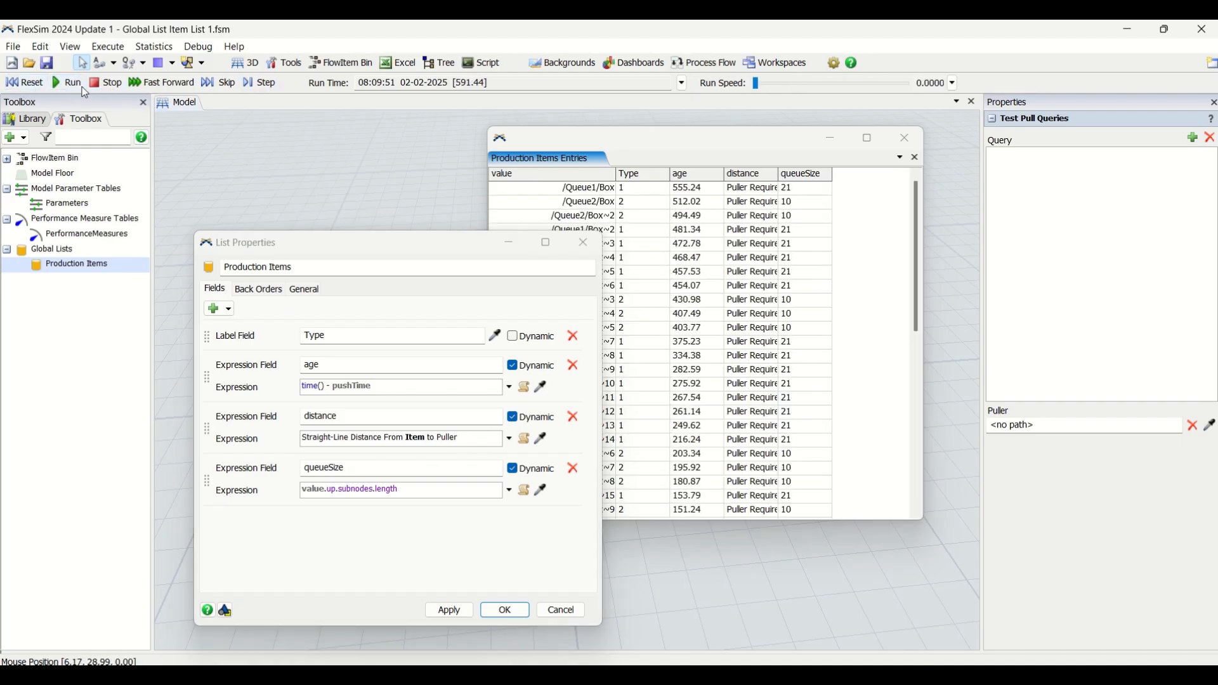
- Examine the Type values of the Queue1 and Queue2 boxes in the Production Items entries table
left_click(846, 309)
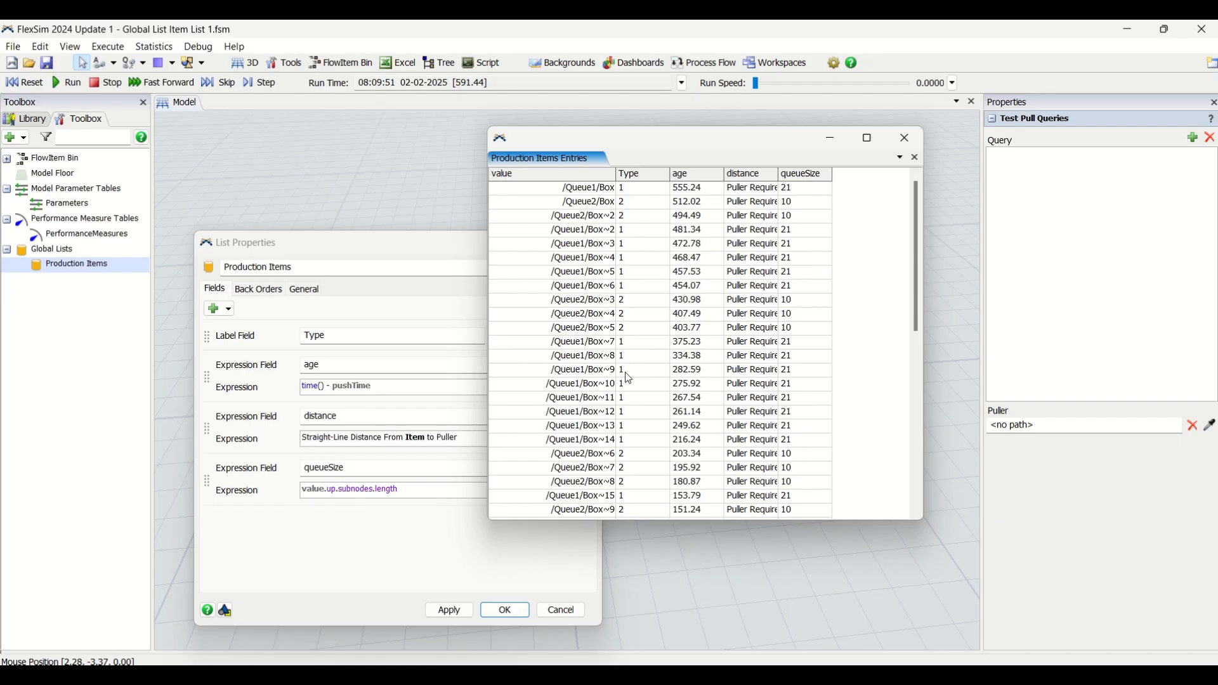
left_click(646, 205)
key("Down")
key("Down")
key("Down")
key("Down")
key("Down")
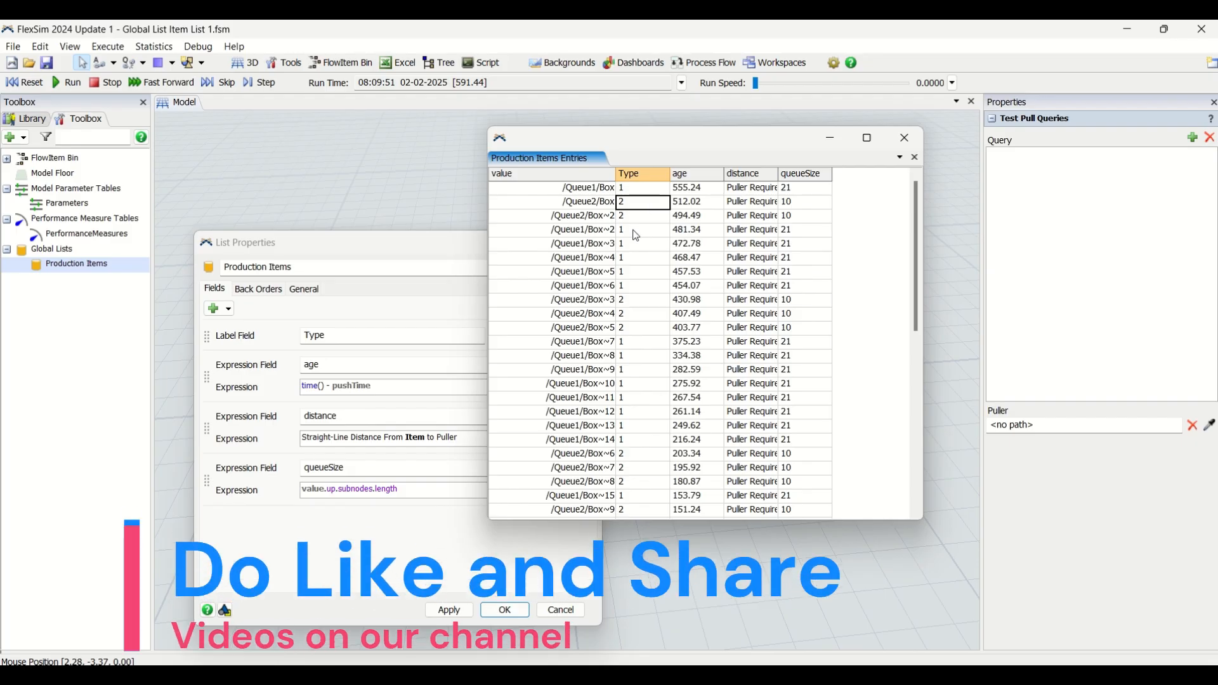
left_click(633, 317)
left_click(639, 329)
left_click(640, 213)
left_click(641, 203)
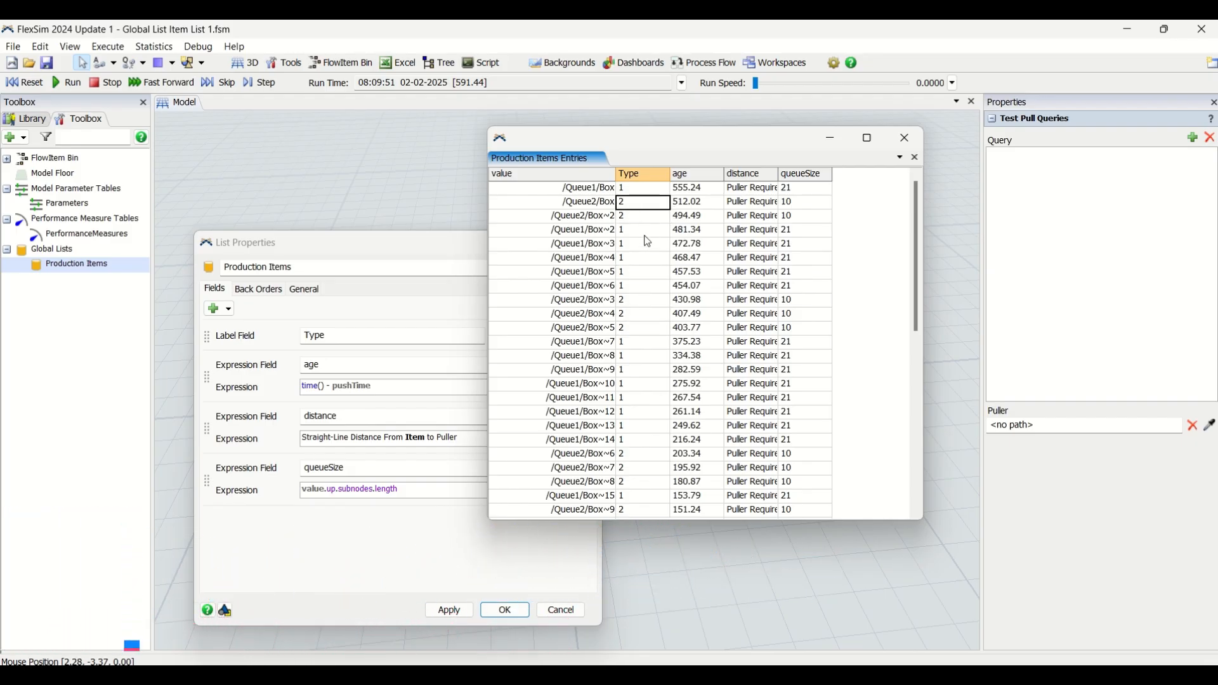
- Close the entries table and the list properties window, and reset the simulation
left_click(906, 139)
left_click(588, 242)
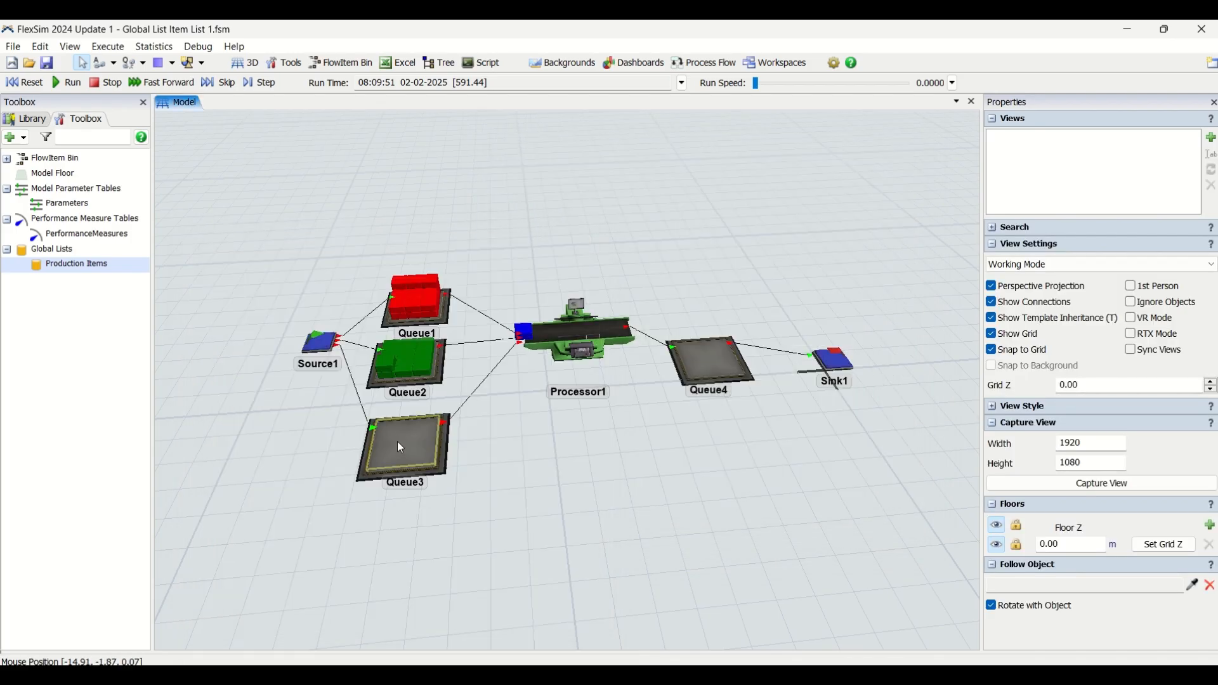
left_click(29, 86)
- Set Queue1's Send To Port to push to the Production Items list and expand its condition and partition ID options
left_click(405, 321)
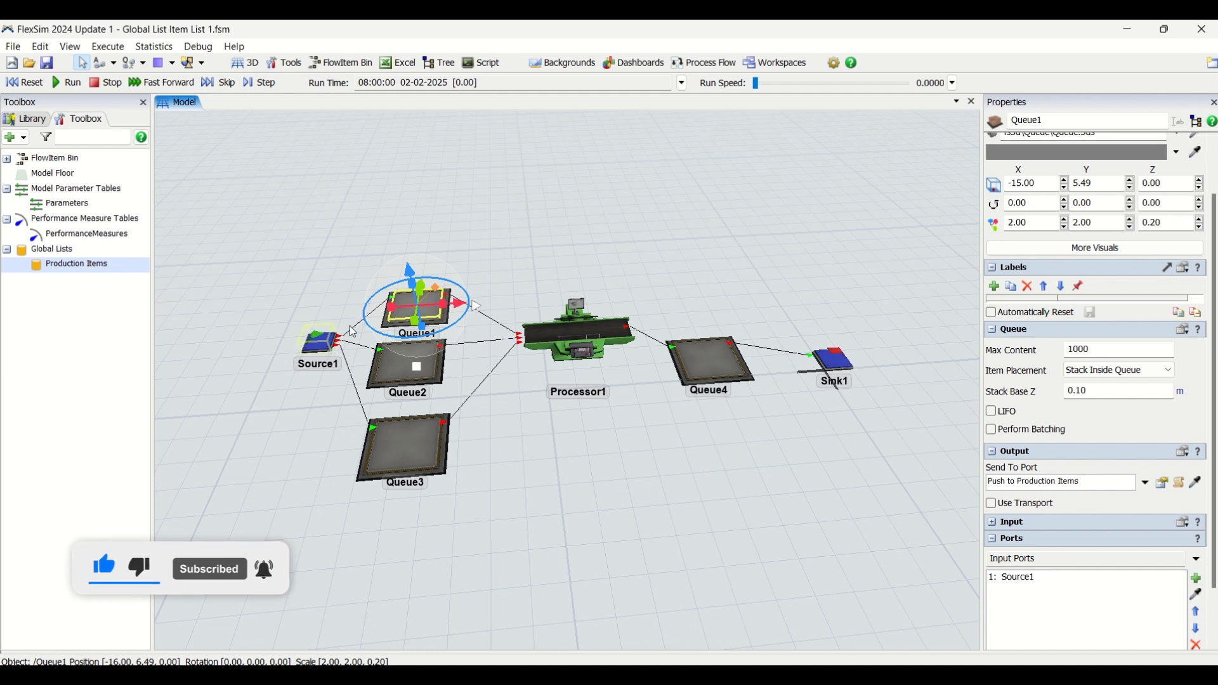
left_click(1149, 486)
mouse_move(1013, 367)
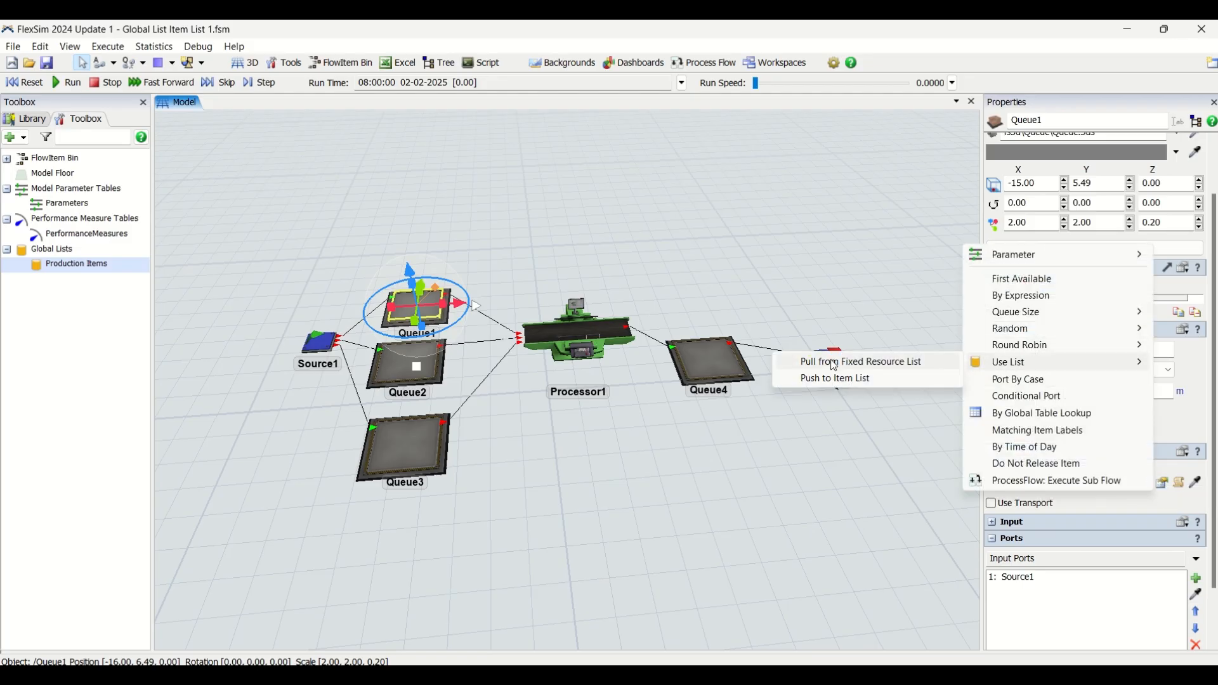
left_click(809, 381)
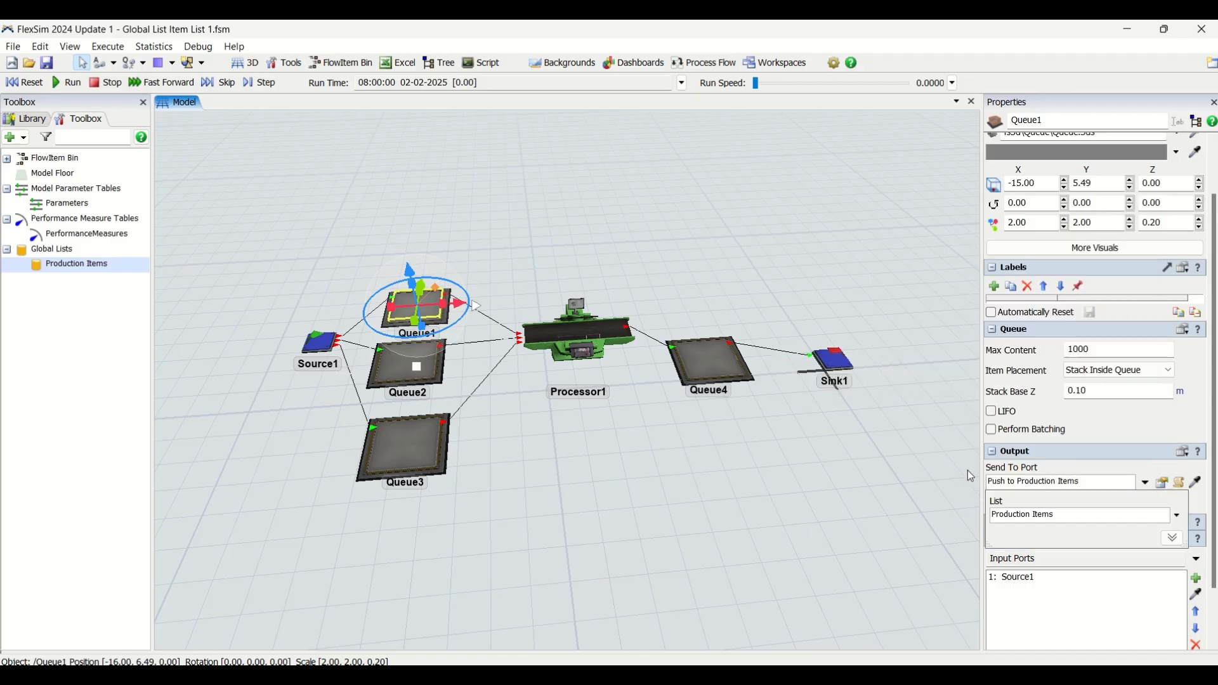
left_click(1178, 516)
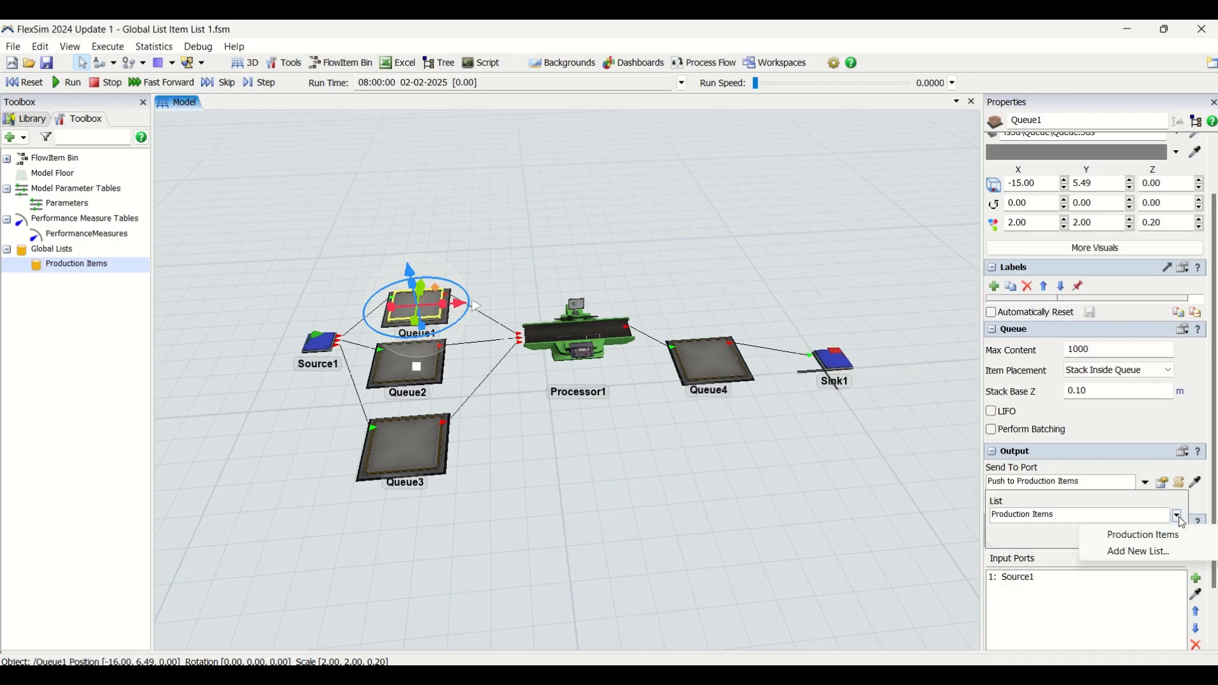
left_click(1055, 517)
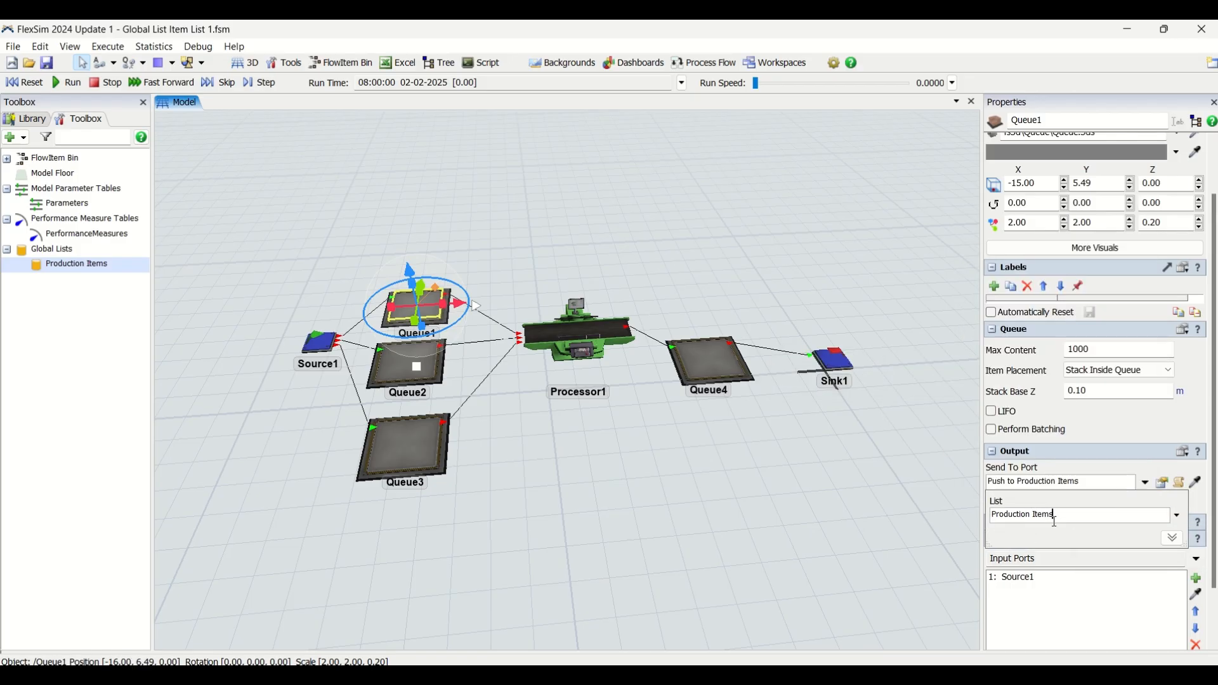
left_click(1173, 538)
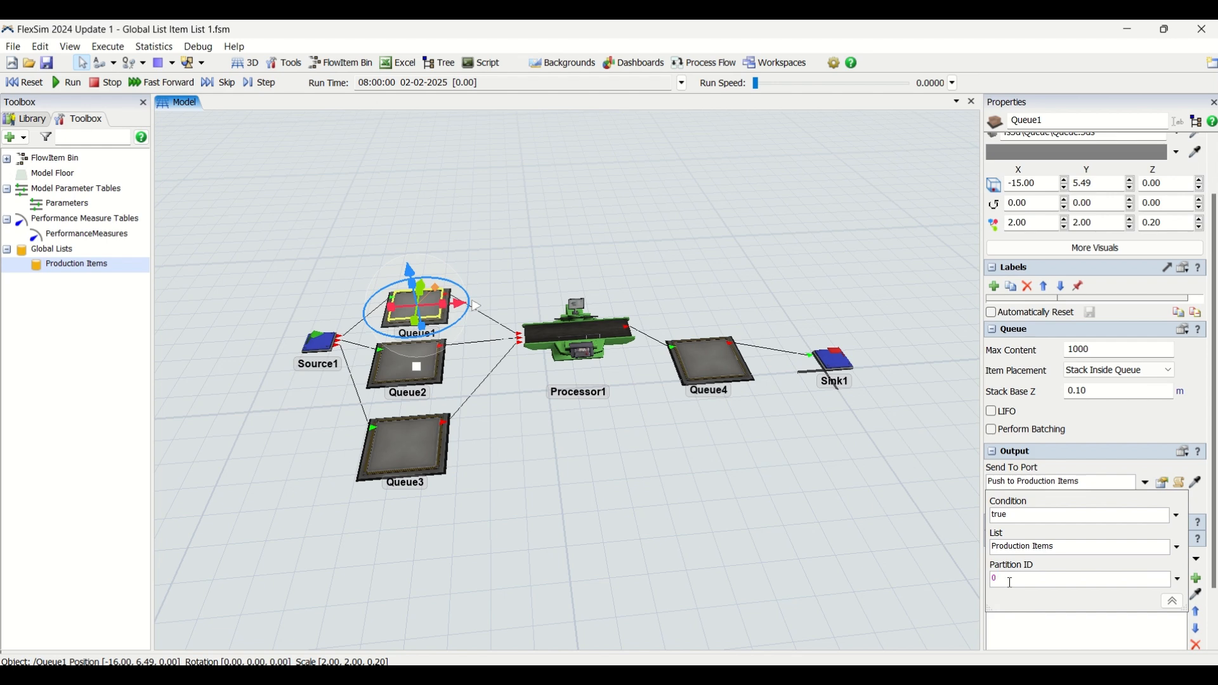
left_click(672, 527)
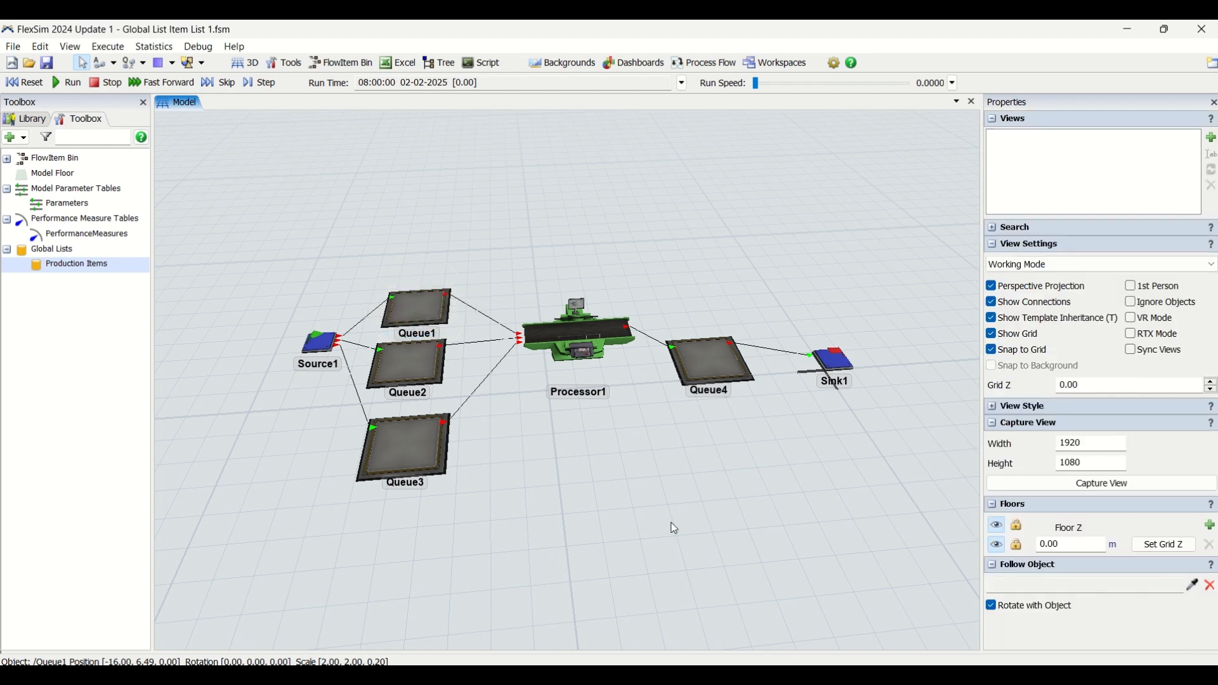
- Review the output settings of the three input queues, the pull strategy of Processor1 and the fields of the Production Items list
left_click(419, 360)
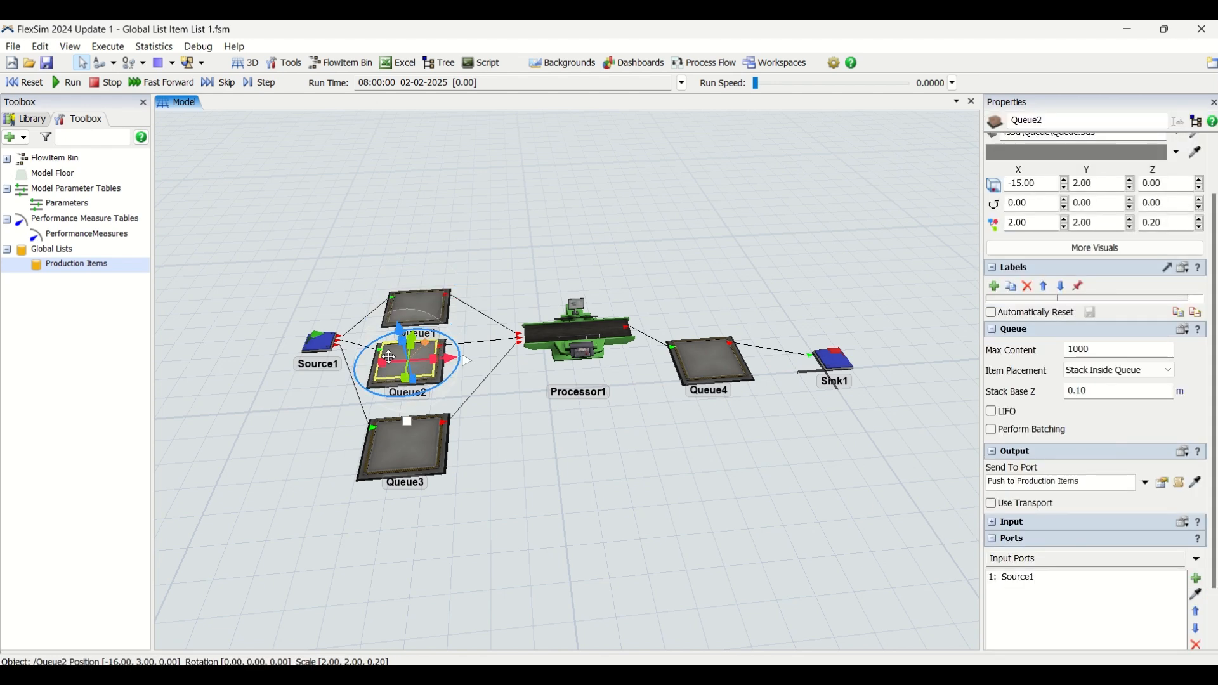
left_click(411, 436)
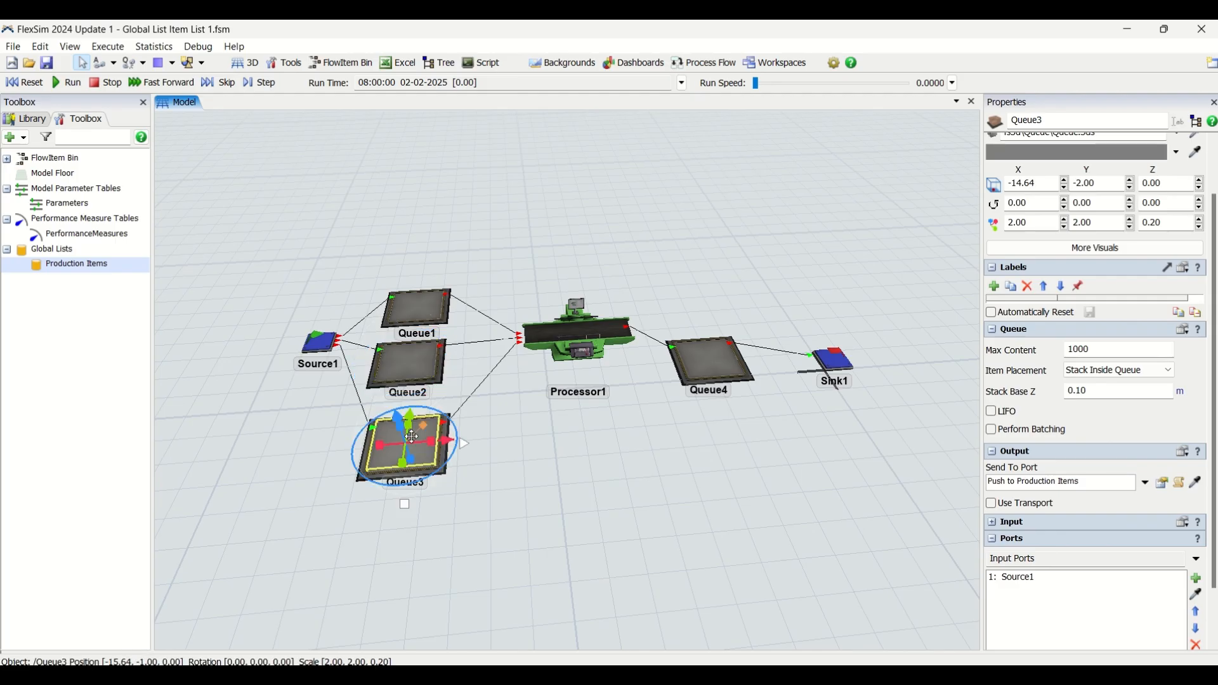
left_click(443, 309)
left_click(577, 333)
left_click(430, 360)
left_click(592, 343)
left_click(335, 455)
left_click(438, 463)
left_click(596, 349)
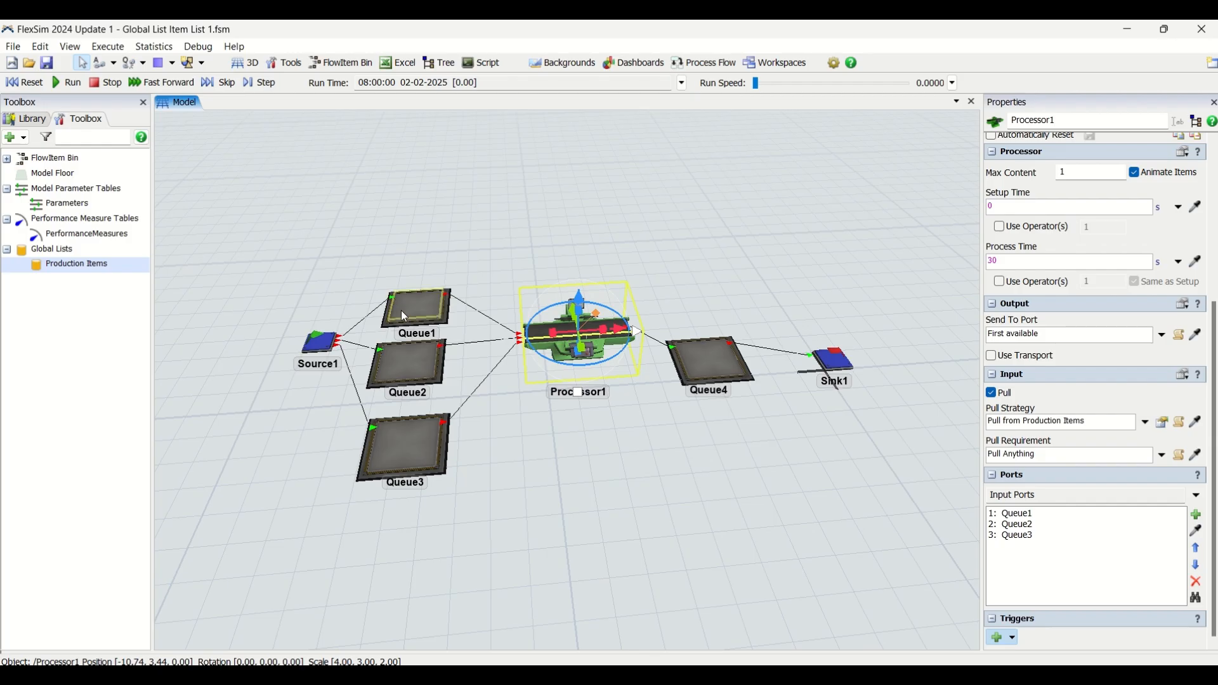
double_click(95, 265)
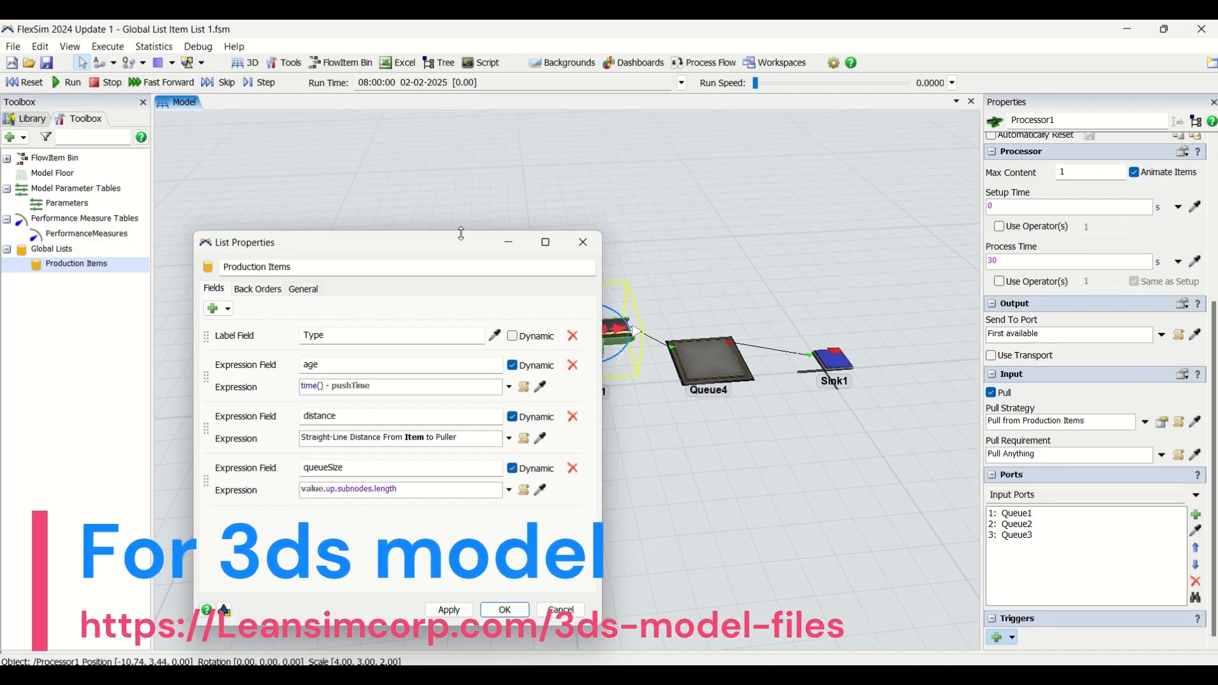
left_click(584, 243)
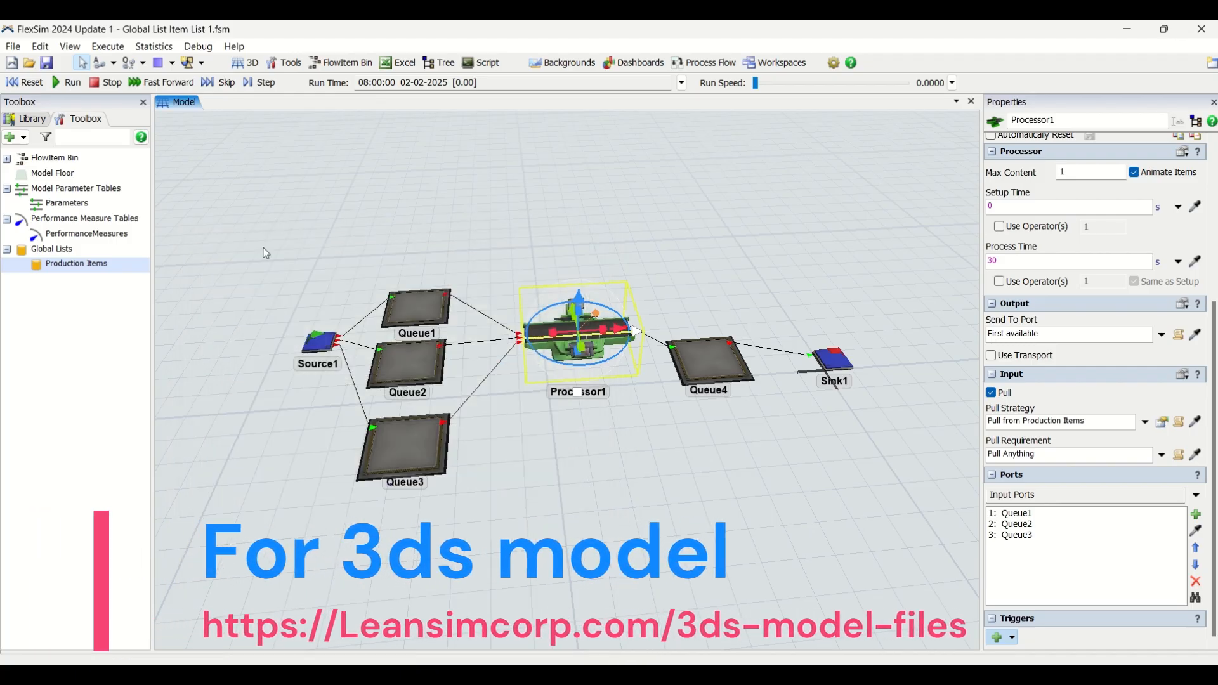
- Add a new global item list, keeping its default name, and reposition its properties window over the model
left_click(11, 137)
mouse_move(96, 264)
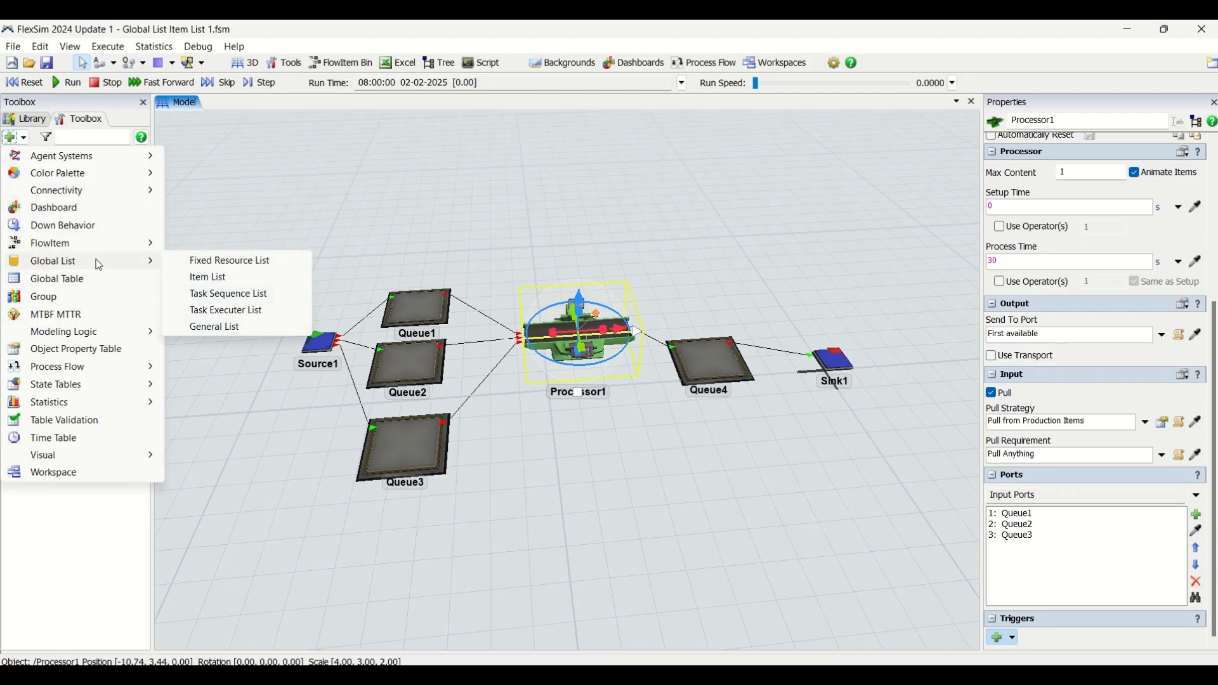
left_click(264, 278)
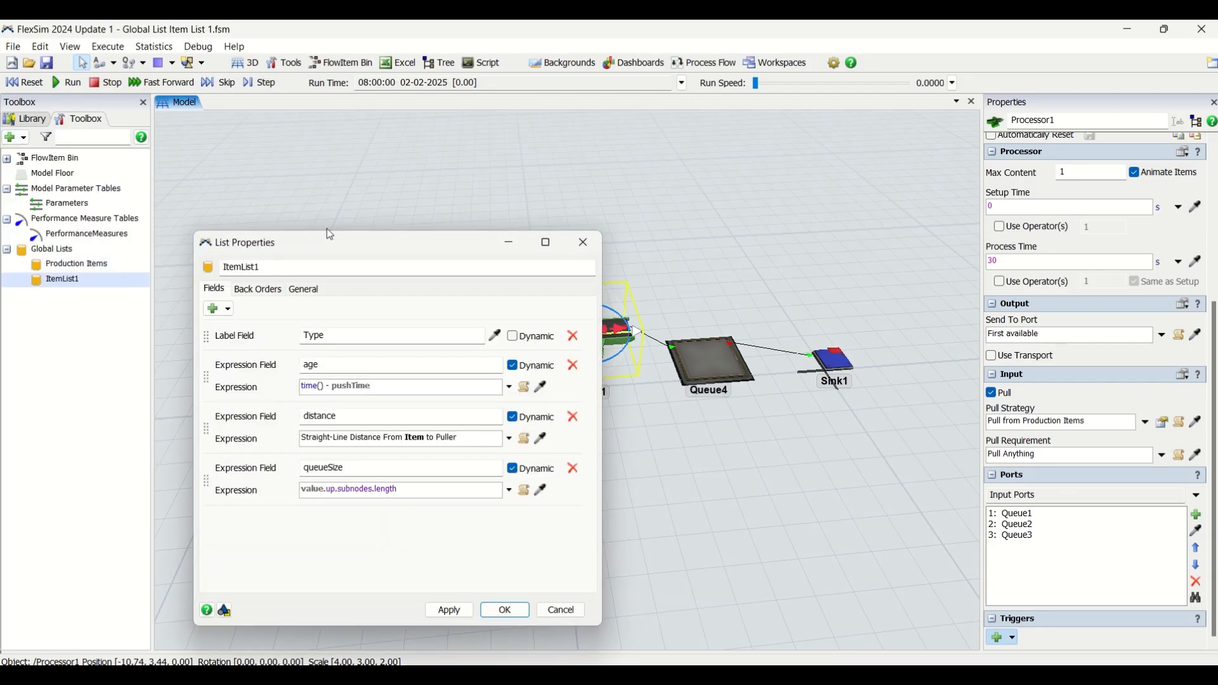
left_click_drag(339, 246, 505, 196)
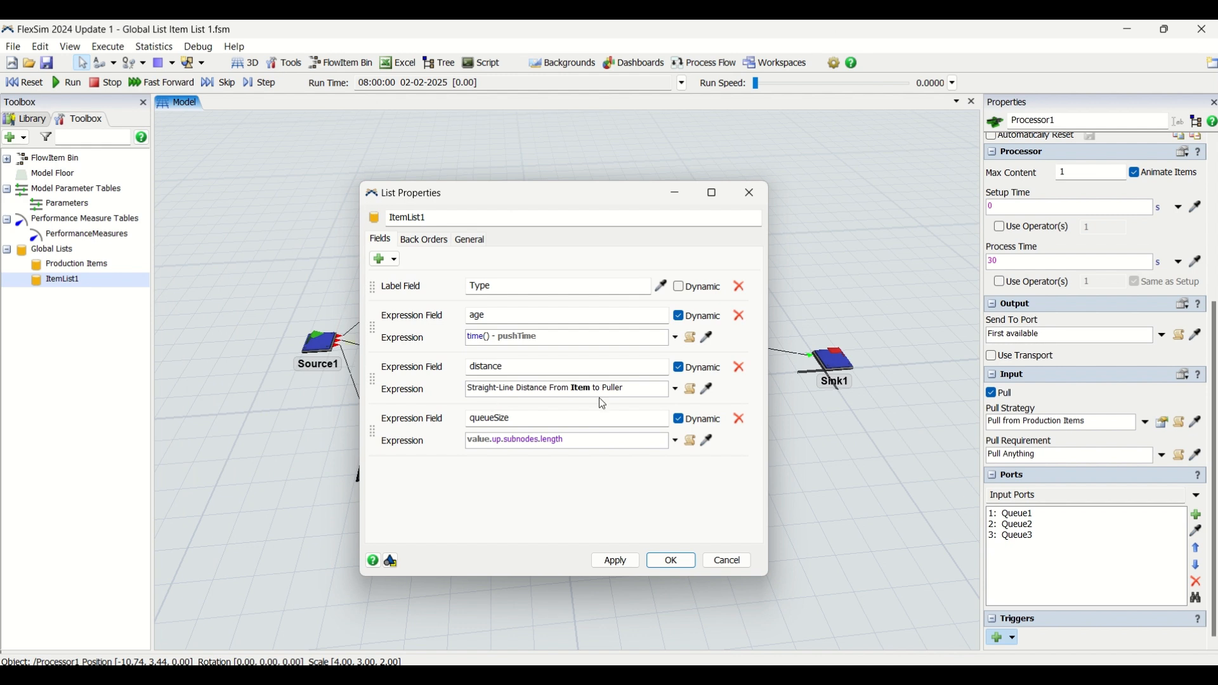
left_click(475, 217)
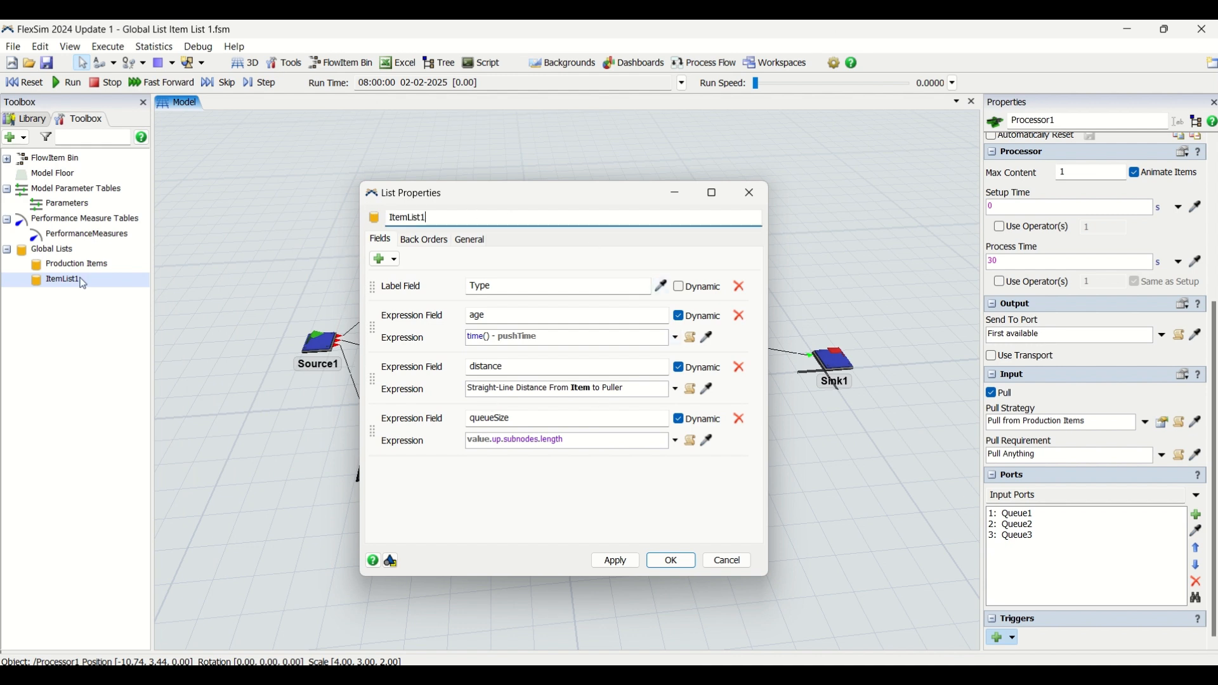
left_click(458, 260)
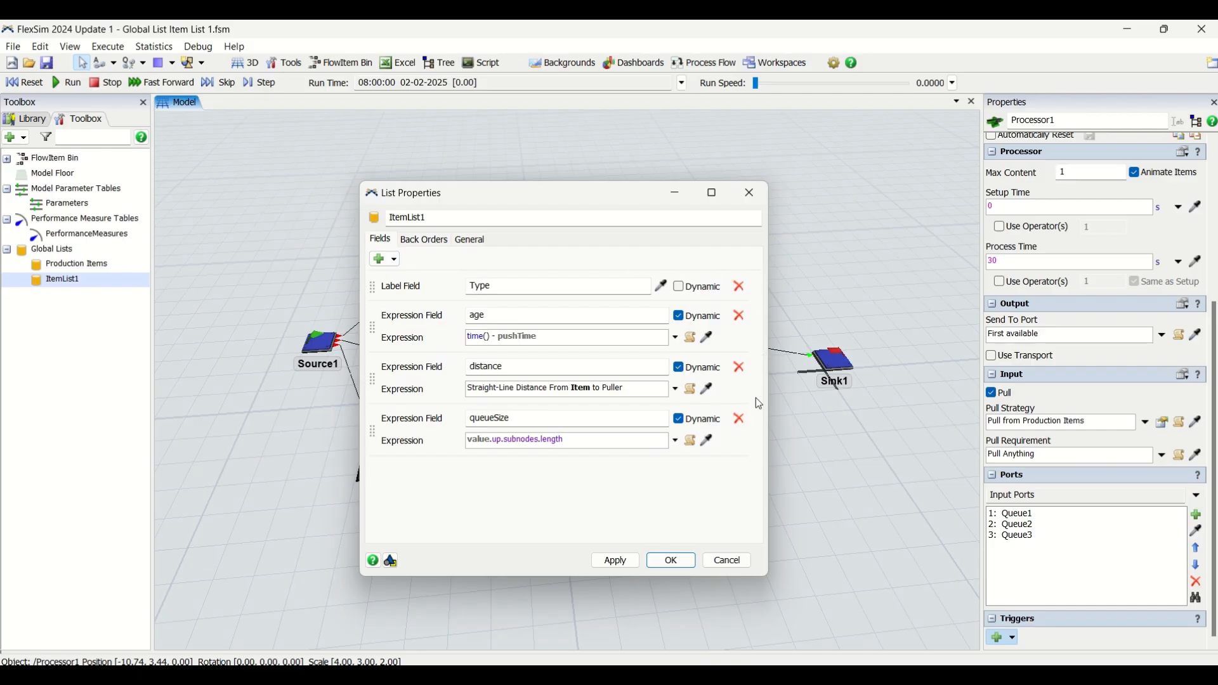
- Look through the available field types, add a blank expression field to the new item list, and delete it again
left_click(386, 261)
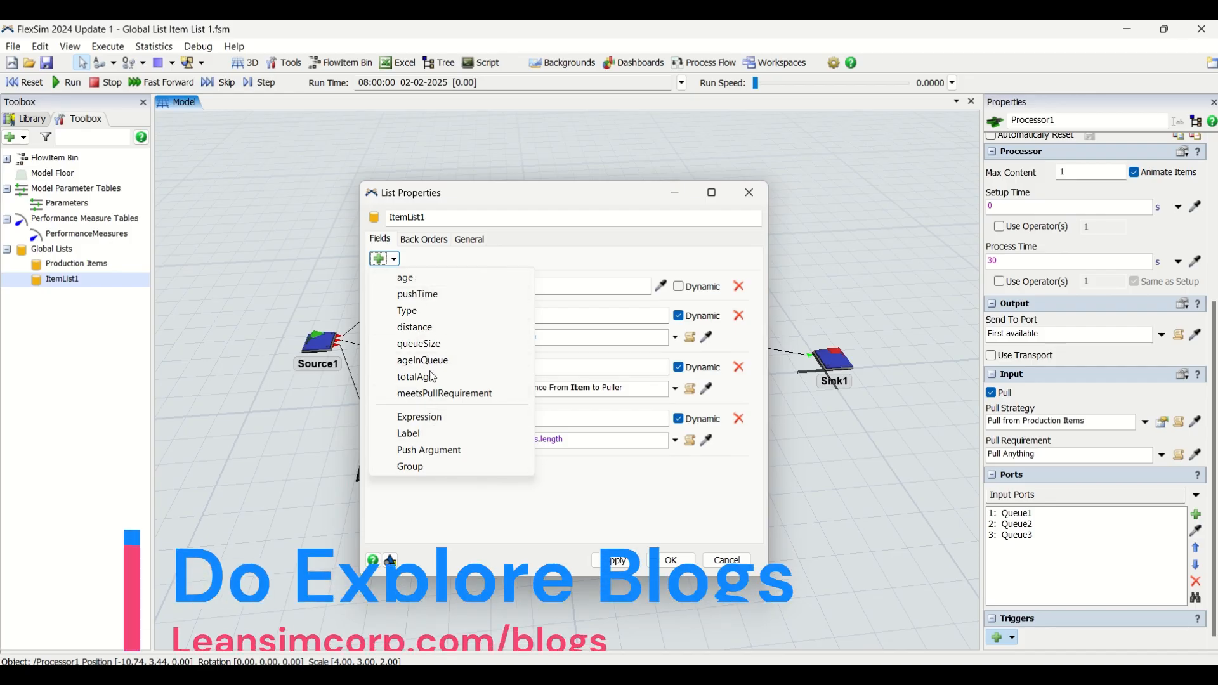
left_click(473, 493)
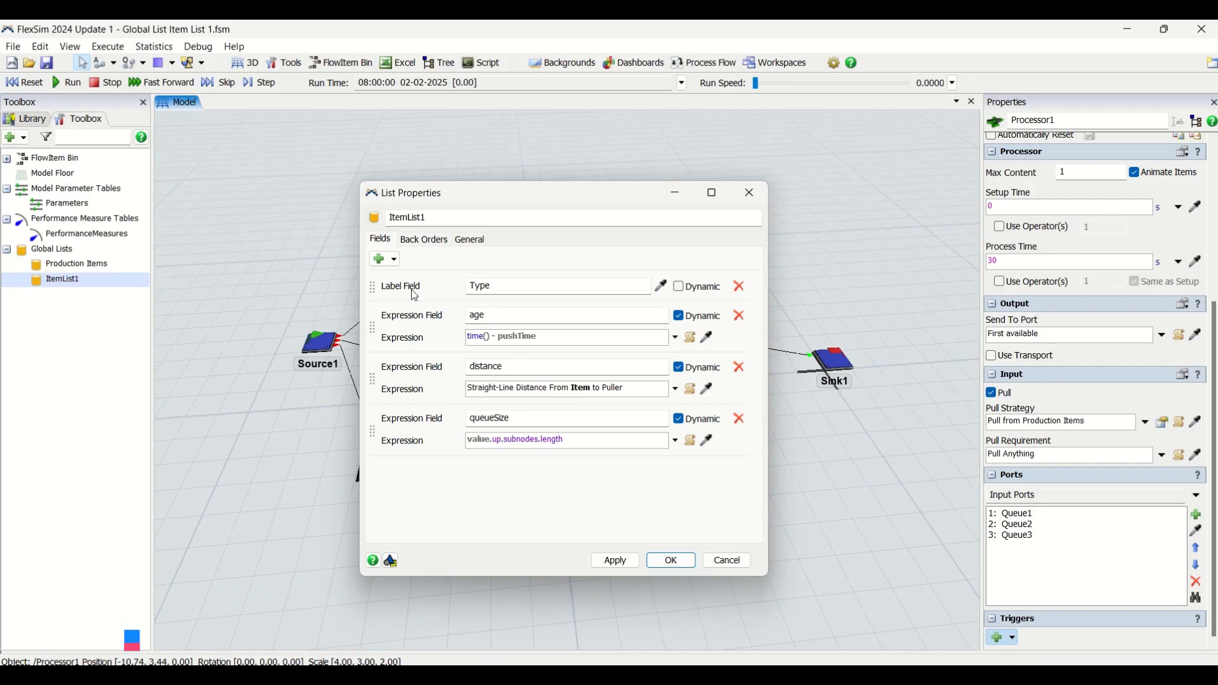
left_click(534, 292)
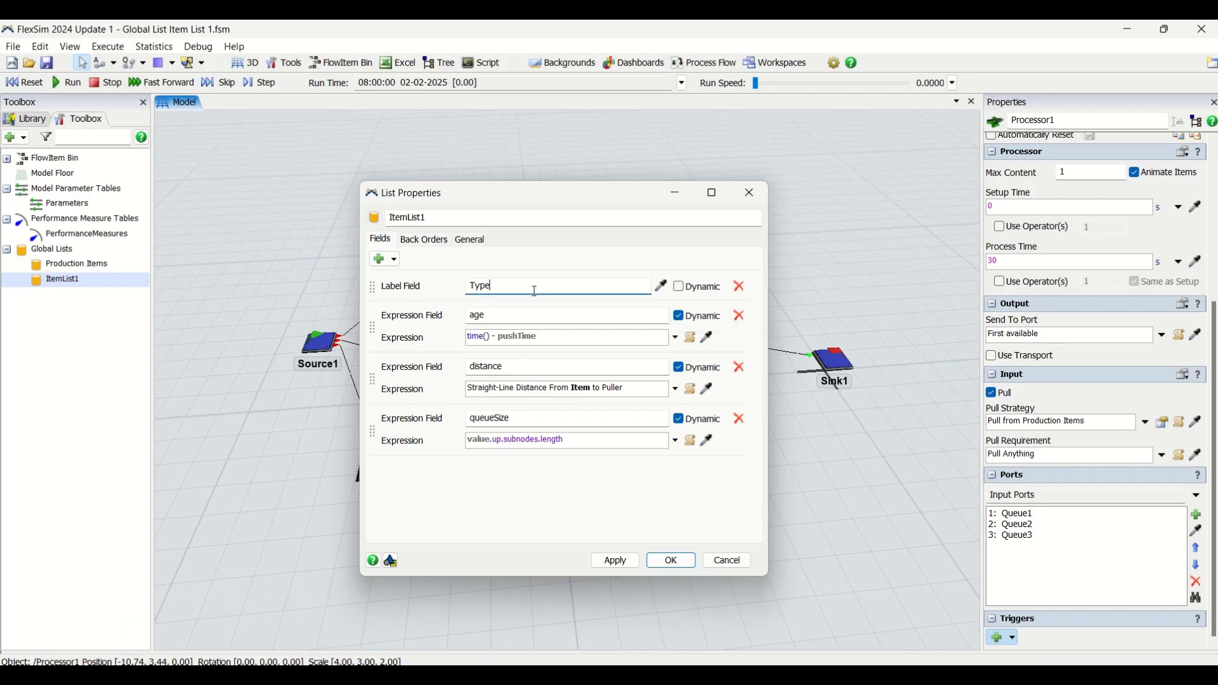
left_click(381, 260)
left_click(442, 468)
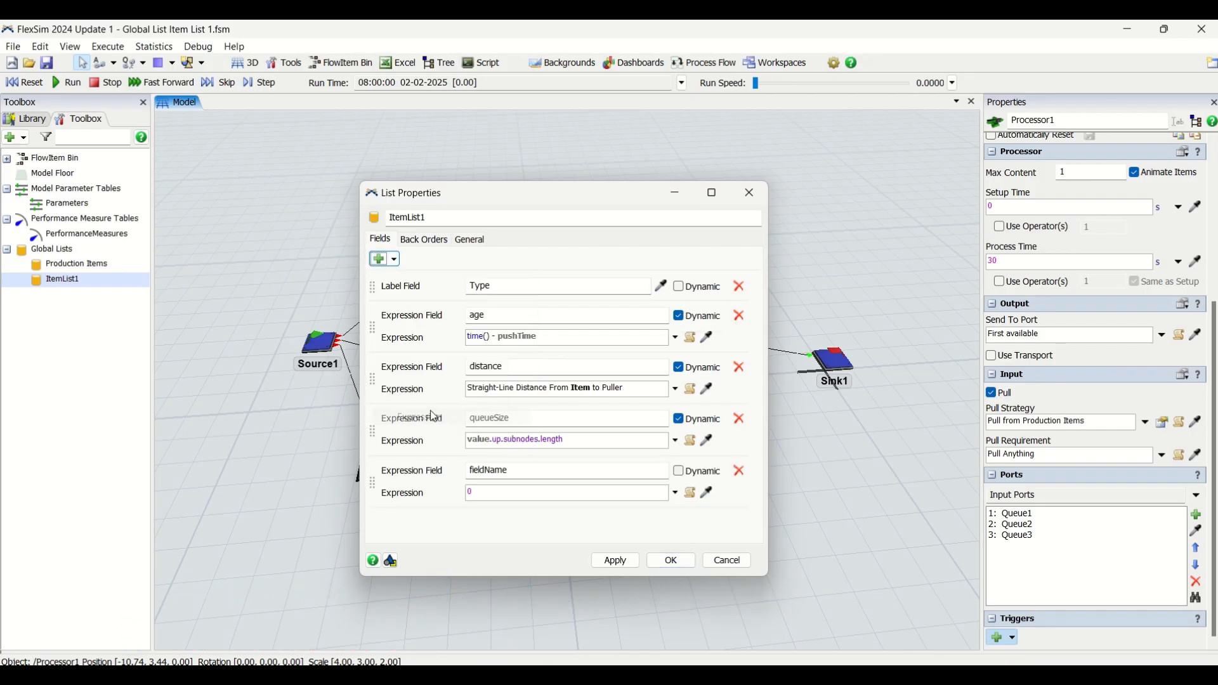
left_click(741, 474)
- Add a blank label field to the new item list, compare it with the Type label field, and delete it again
left_click(389, 259)
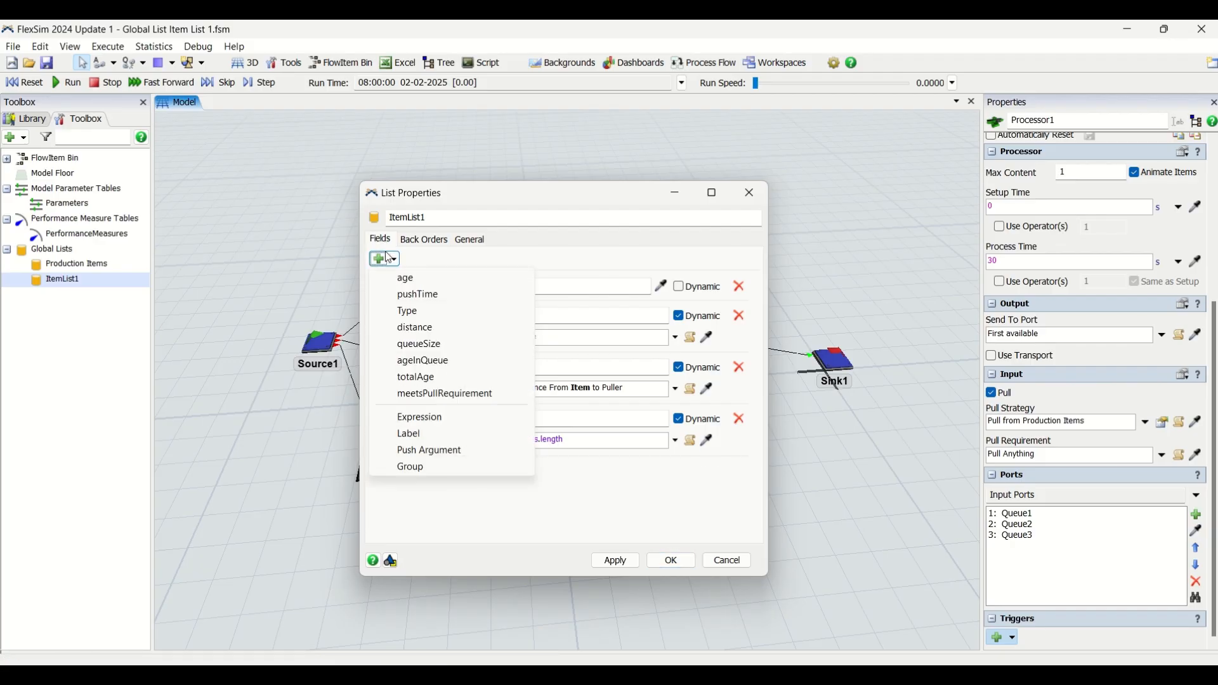
left_click(411, 435)
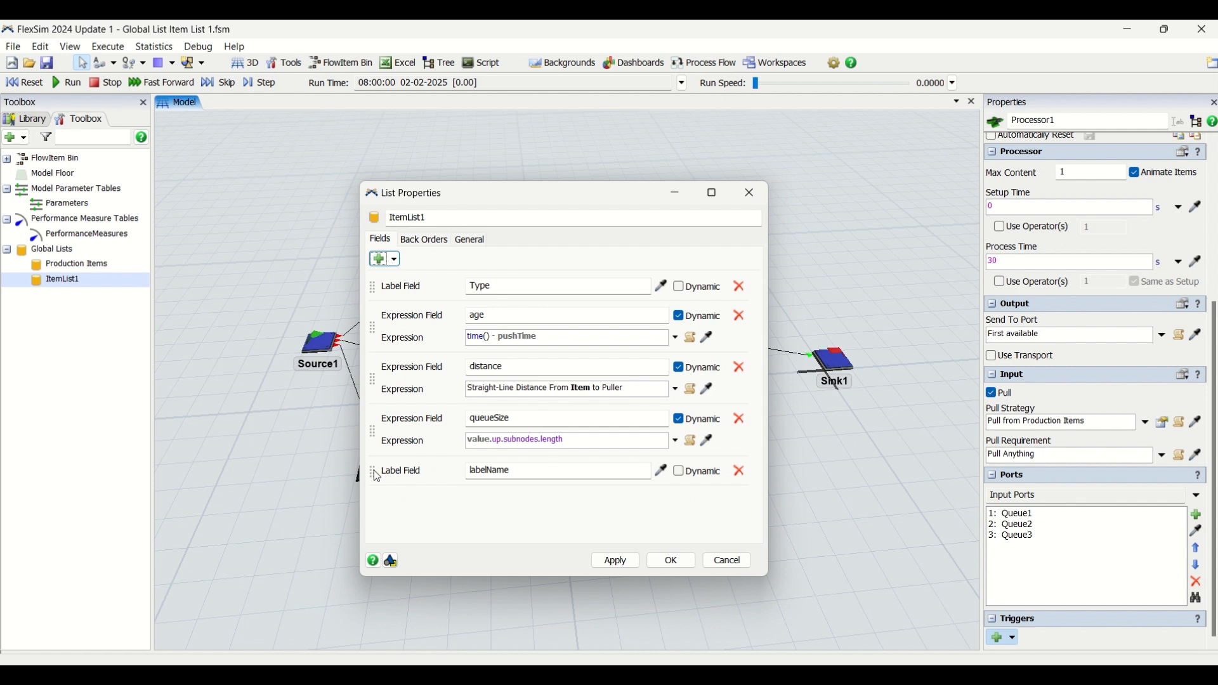
left_click(480, 288)
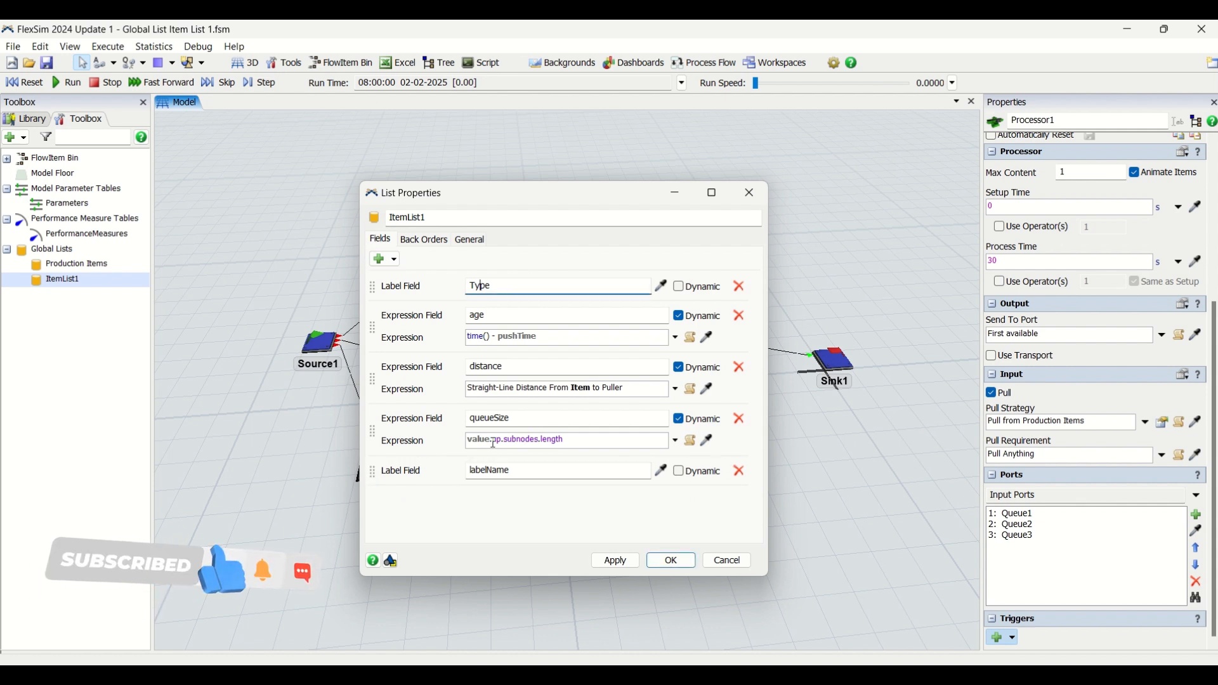
double_click(490, 472)
double_click(484, 289)
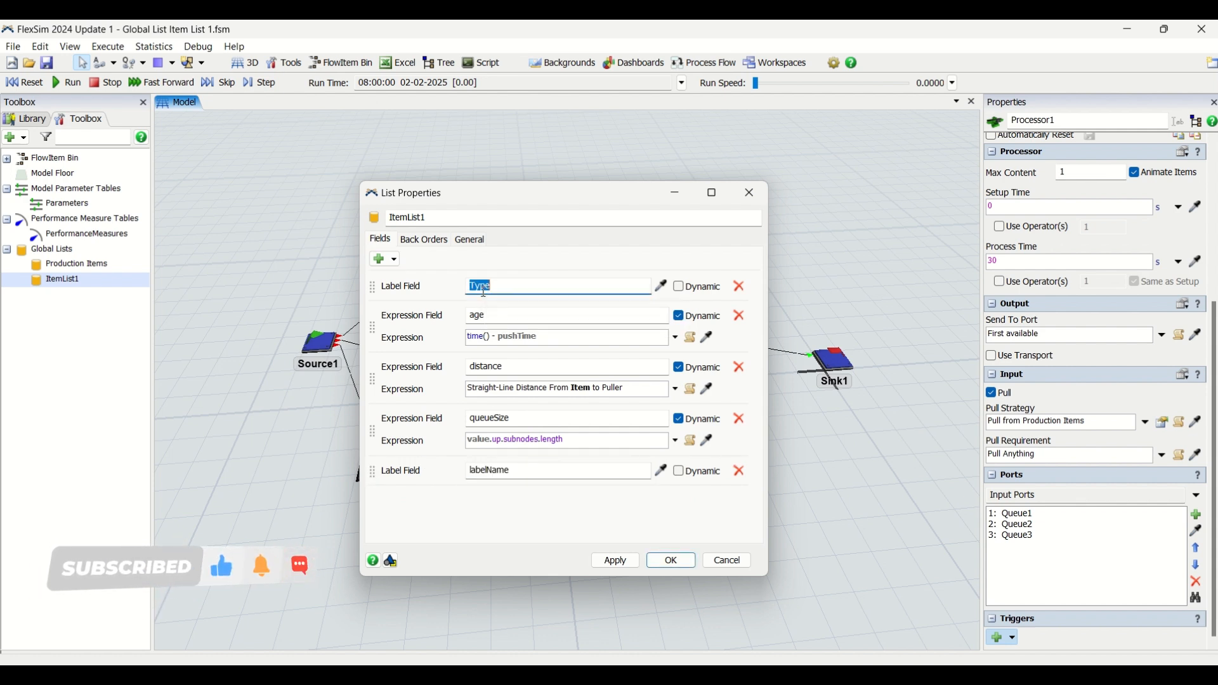
left_click(507, 471)
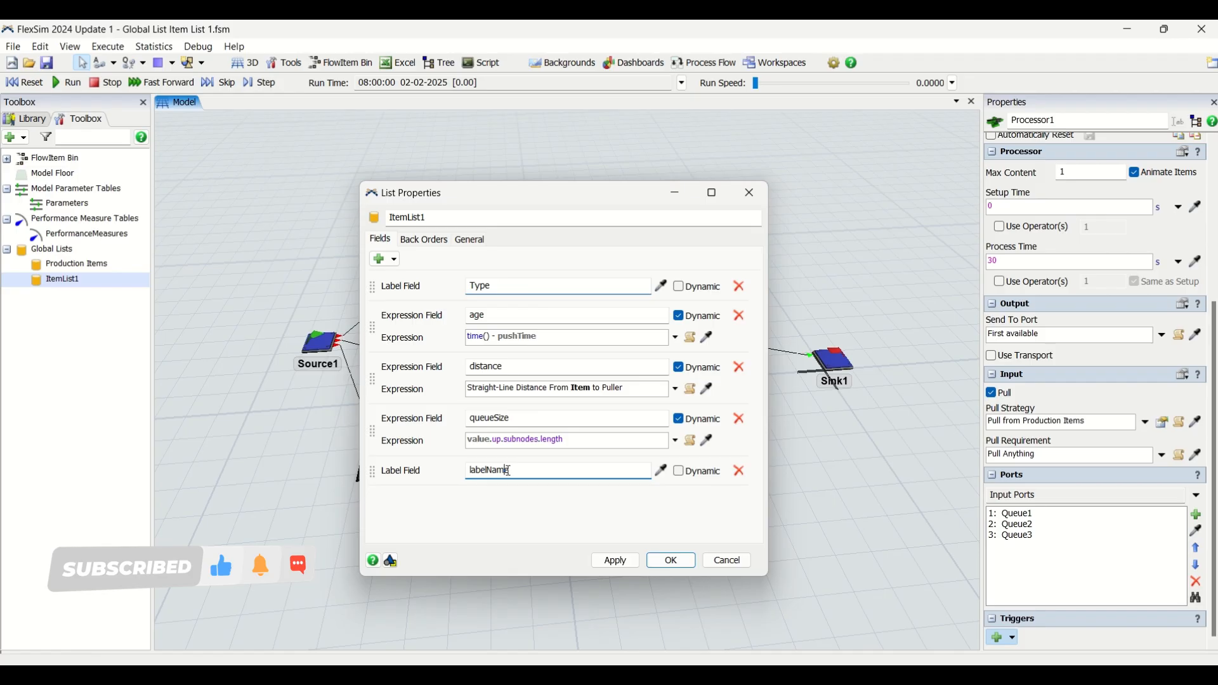
left_click(740, 472)
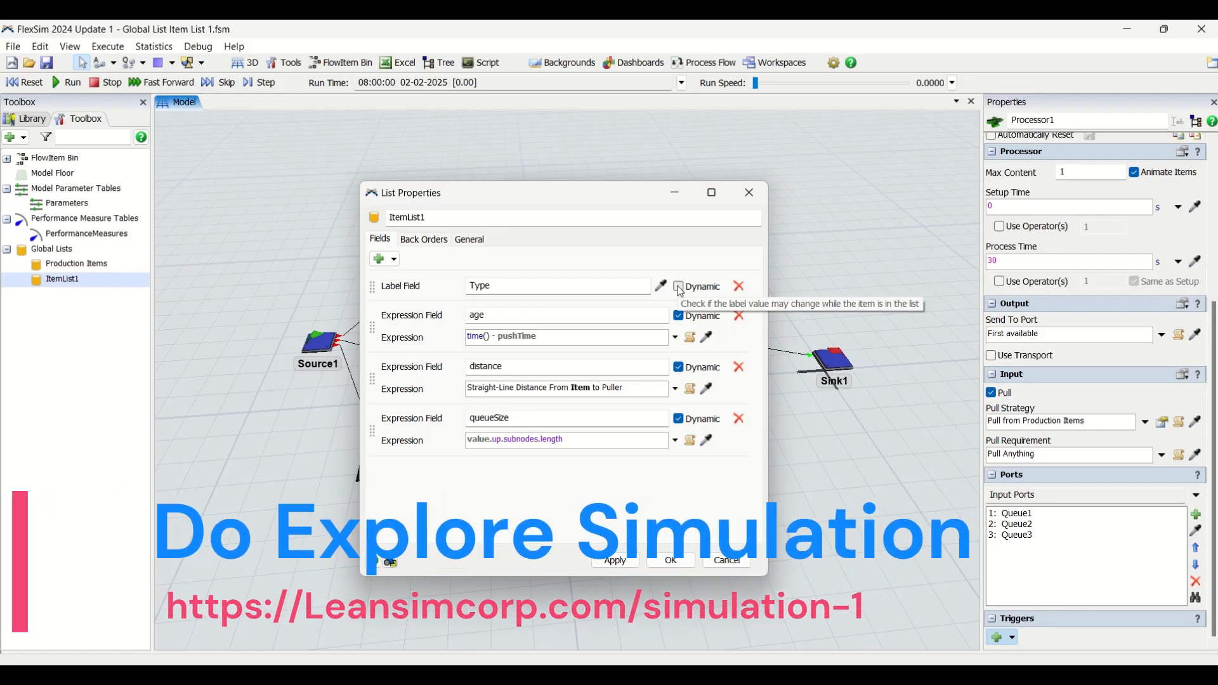
- Check the age expression field of the new item list and display the list's entries table
left_click(494, 316)
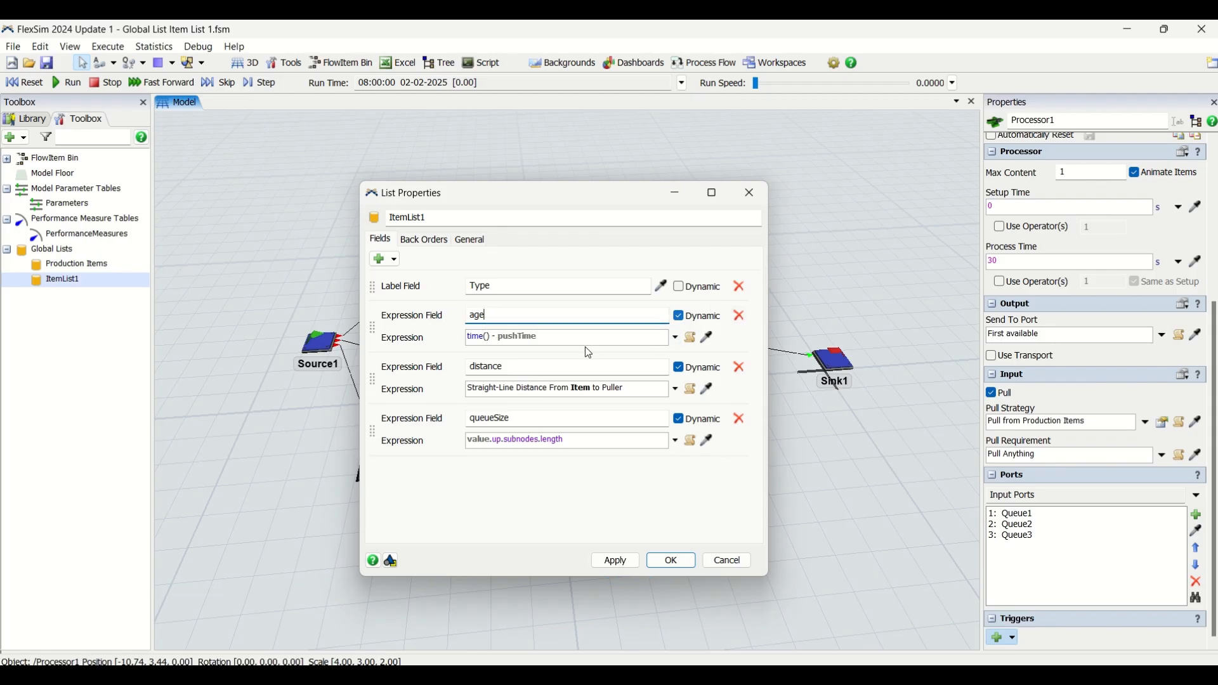
left_click(472, 241)
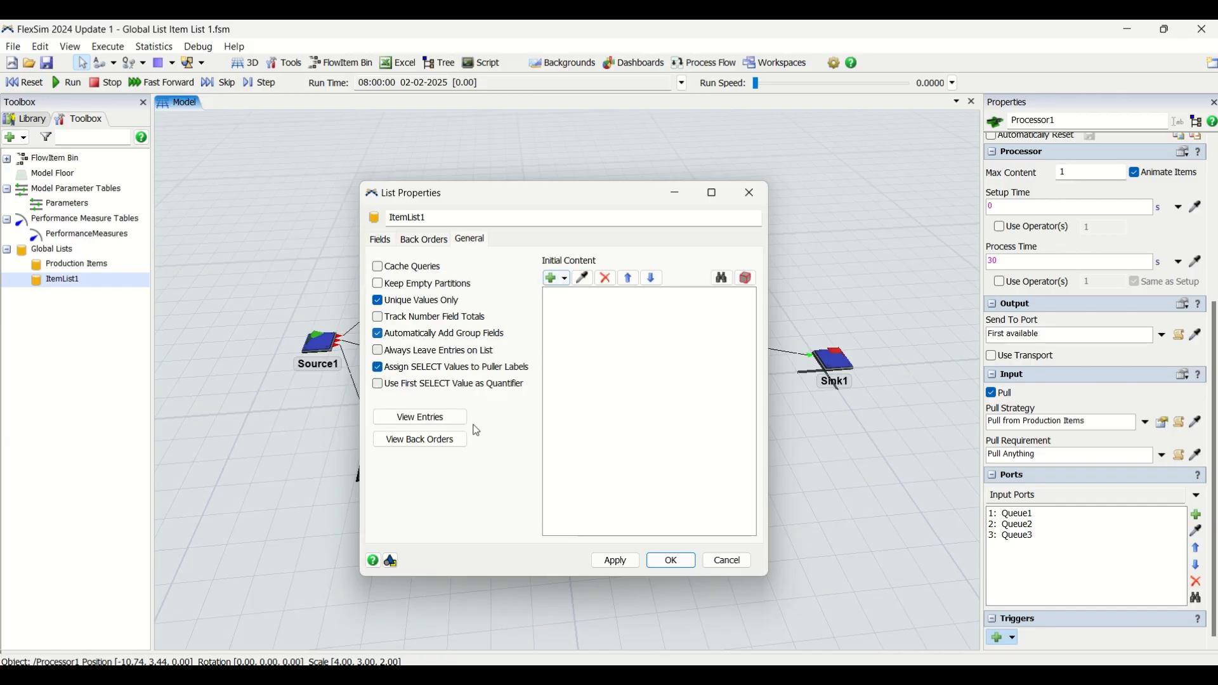
left_click(421, 417)
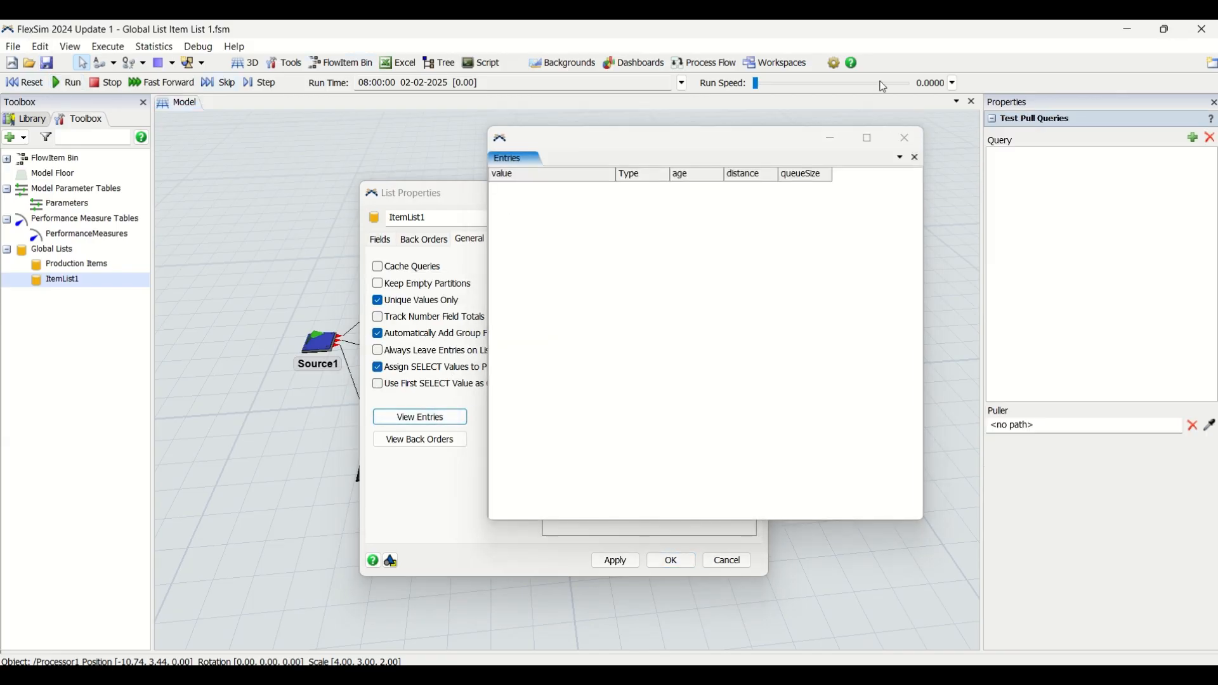
- Run the simulation at a run speed of 54.06 with the list properties window minimized, and reset it
mouse_move(763, 87)
left_mouse_down()
mouse_move(794, 89)
mouse_move(778, 89)
left_mouse_up()
left_click_drag(470, 196, 113, 231)
left_click(341, 230)
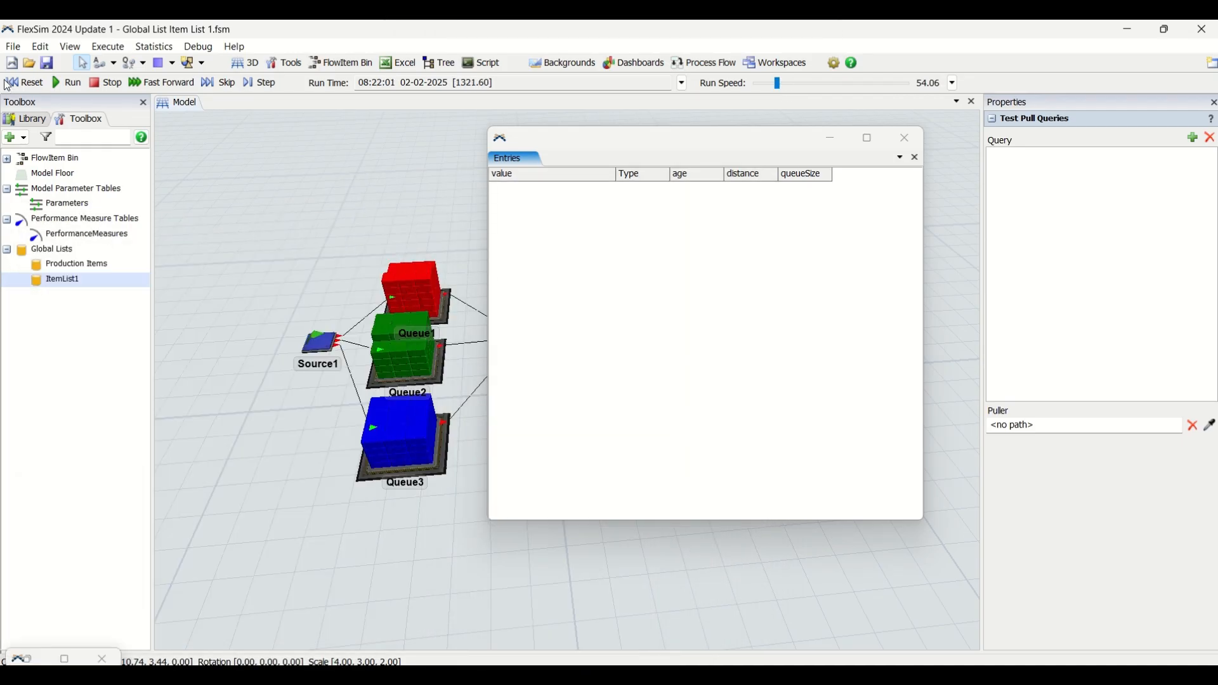
left_click(24, 83)
- Reapply the push to the Production Items list as Queue1's Send To Port option and run the simulation
left_click(427, 321)
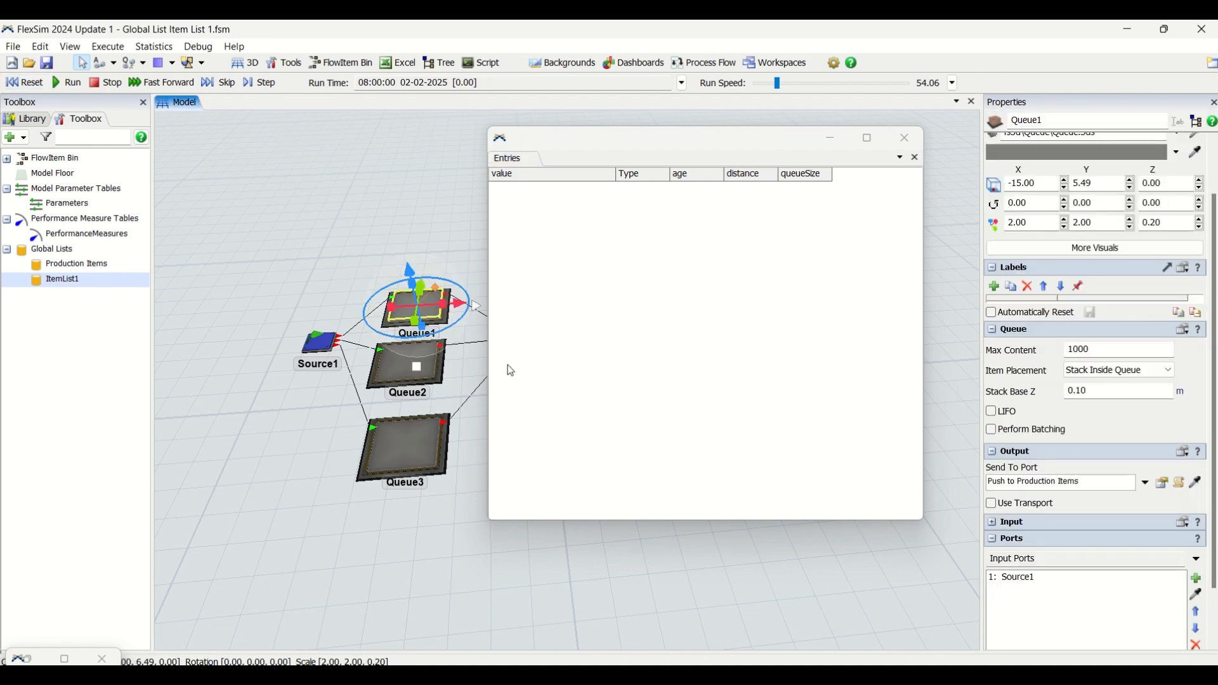
left_click(1148, 481)
mouse_move(1078, 362)
left_click(862, 379)
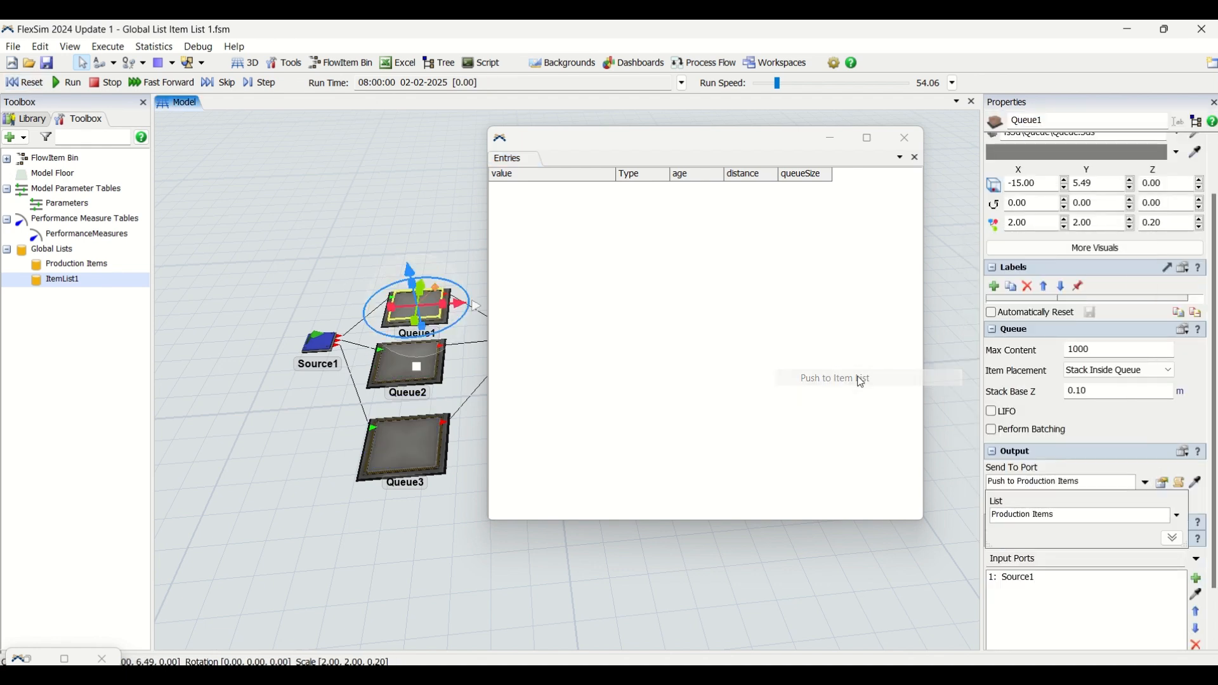
left_click(68, 83)
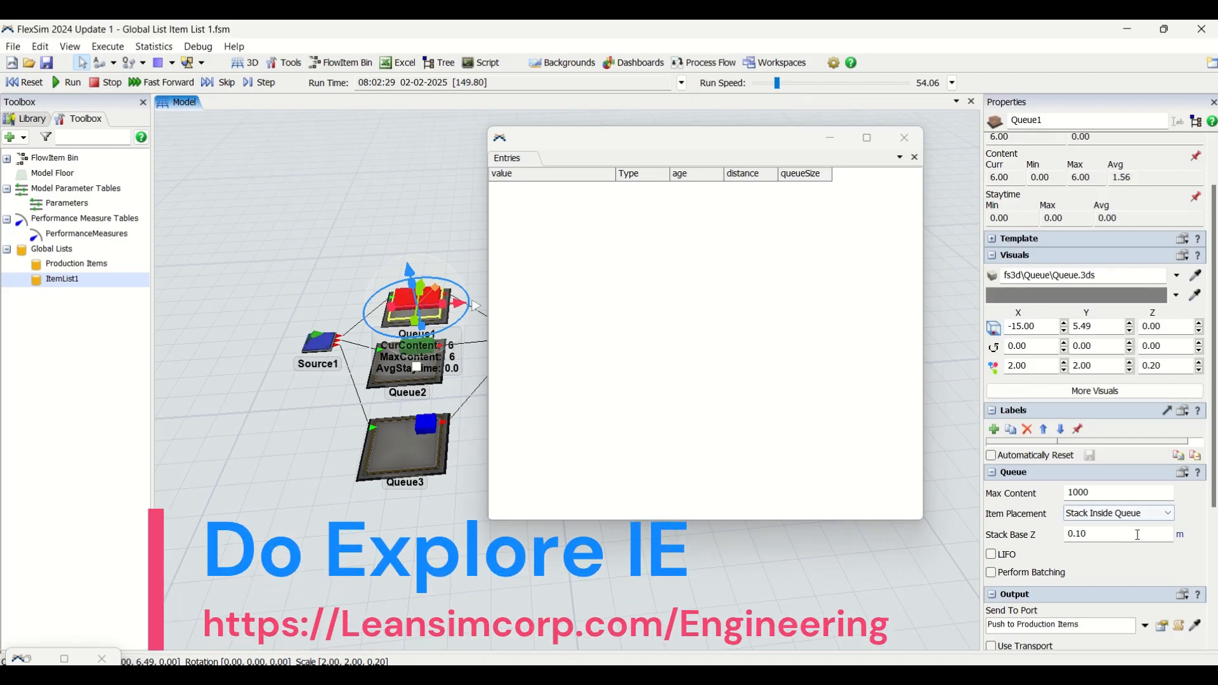
scroll(1099, 552, "down", 5)
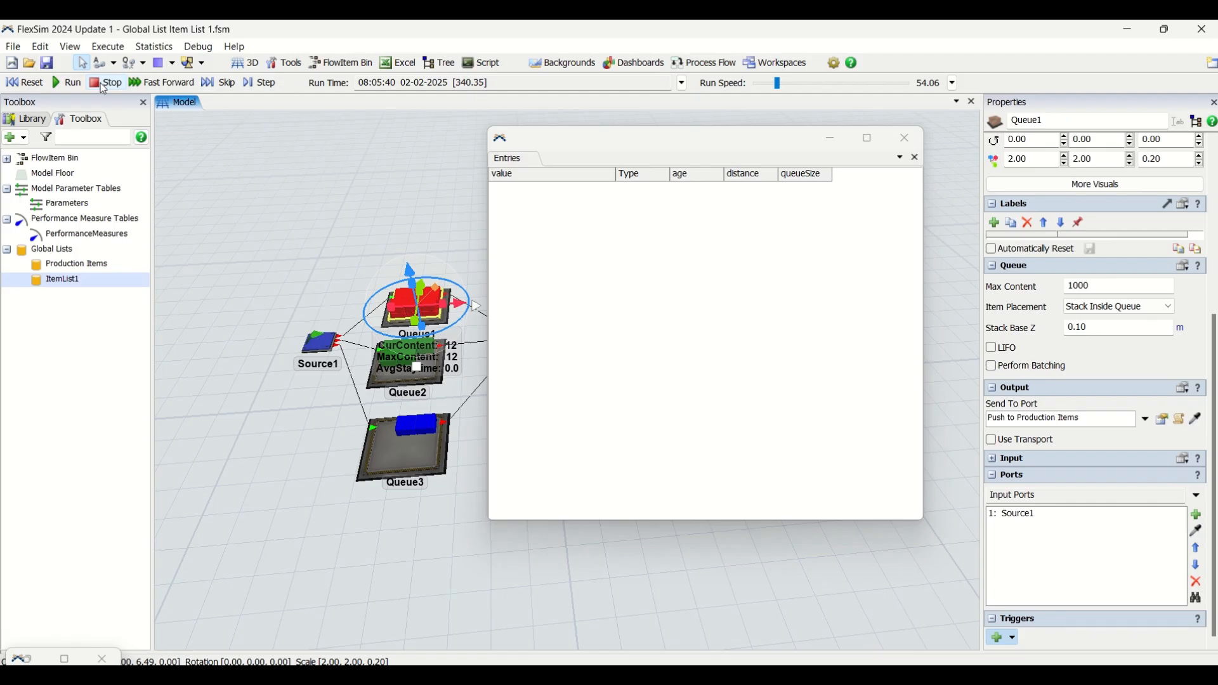
- Display the entries table of the Production Items list and arrange it beside that list's properties window
double_click(101, 265)
left_click(311, 291)
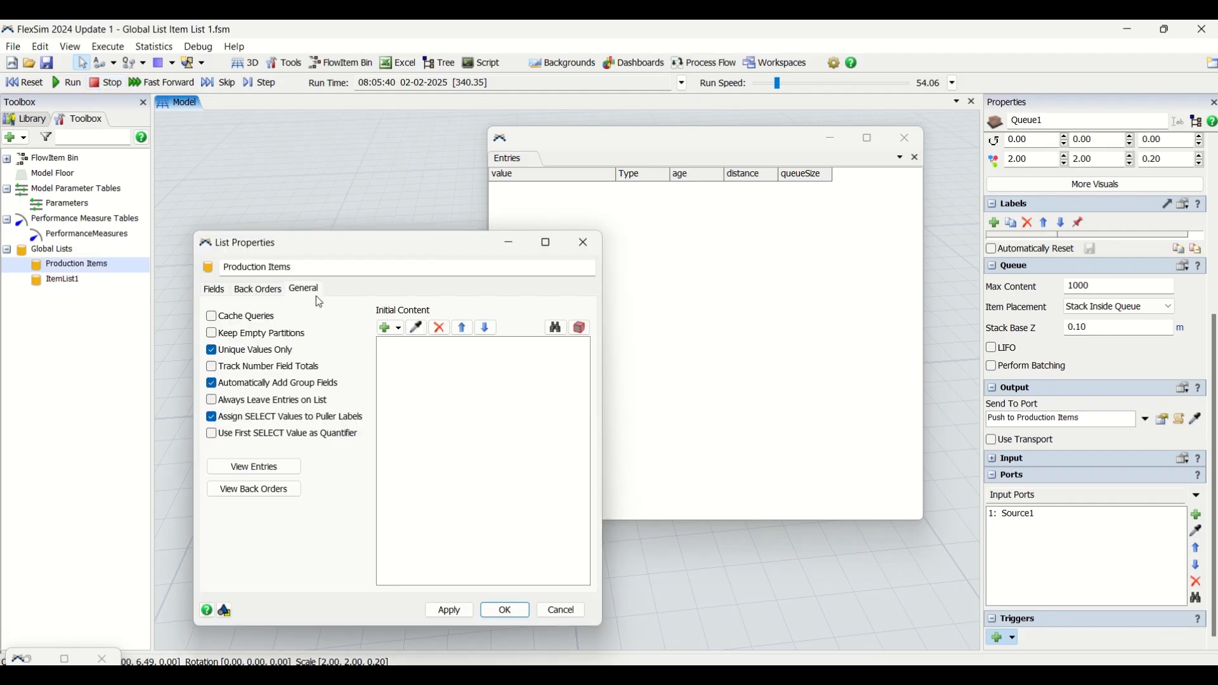
left_click(265, 466)
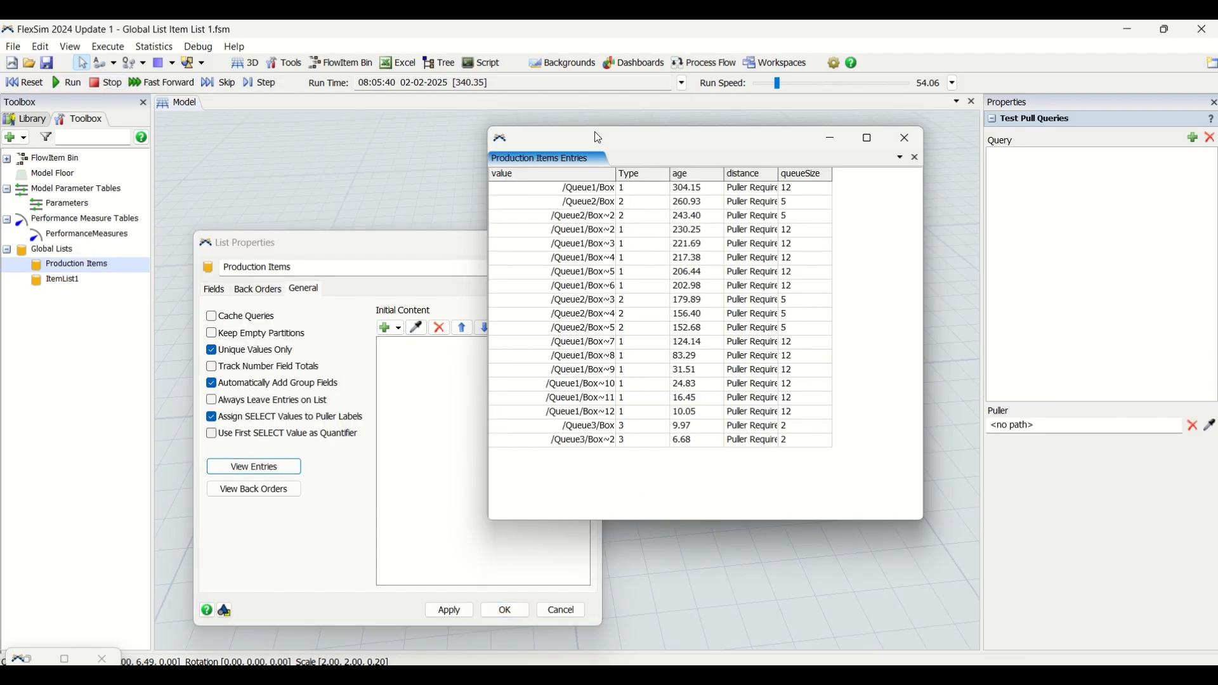
left_click_drag(590, 139, 736, 264)
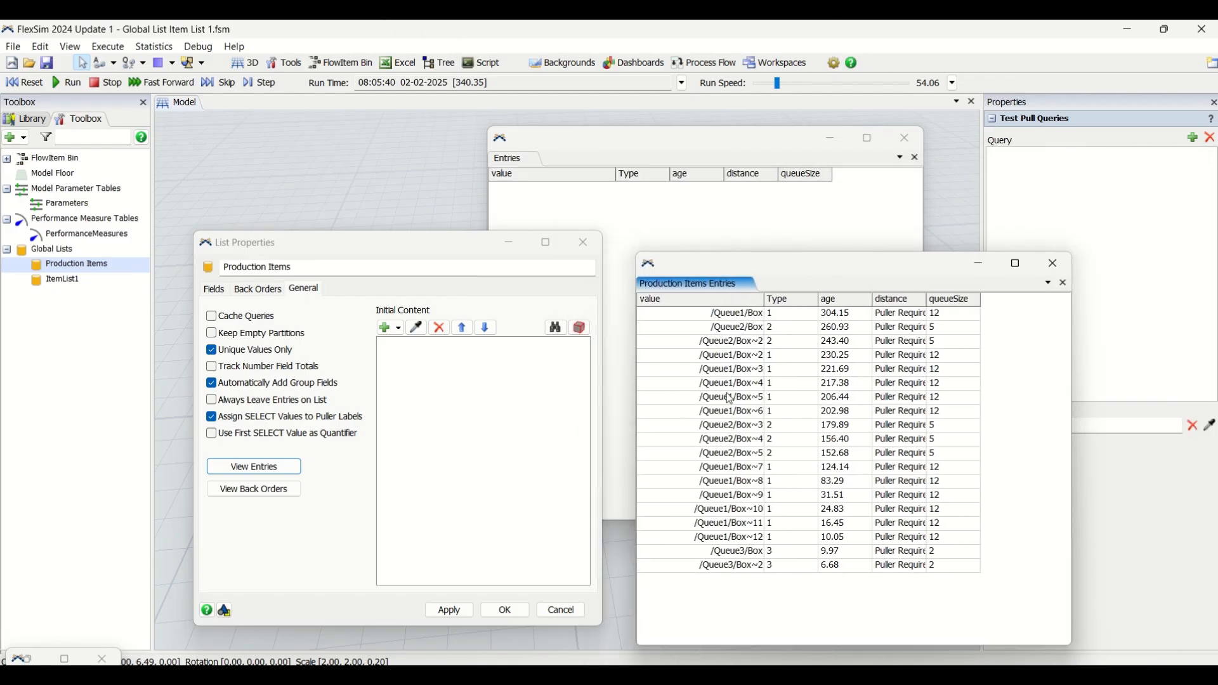
left_click_drag(280, 251, 216, 303)
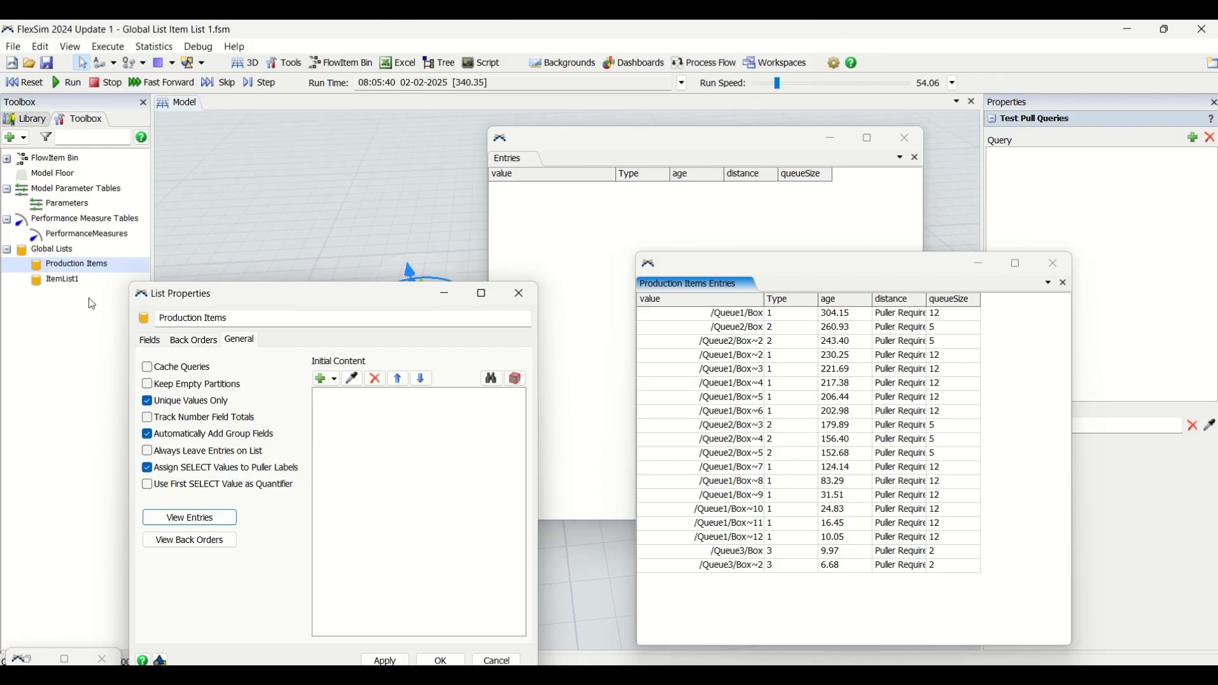
- Open the properties of ItemList1 and close the empty entries table
double_click(61, 288)
left_click(42, 274)
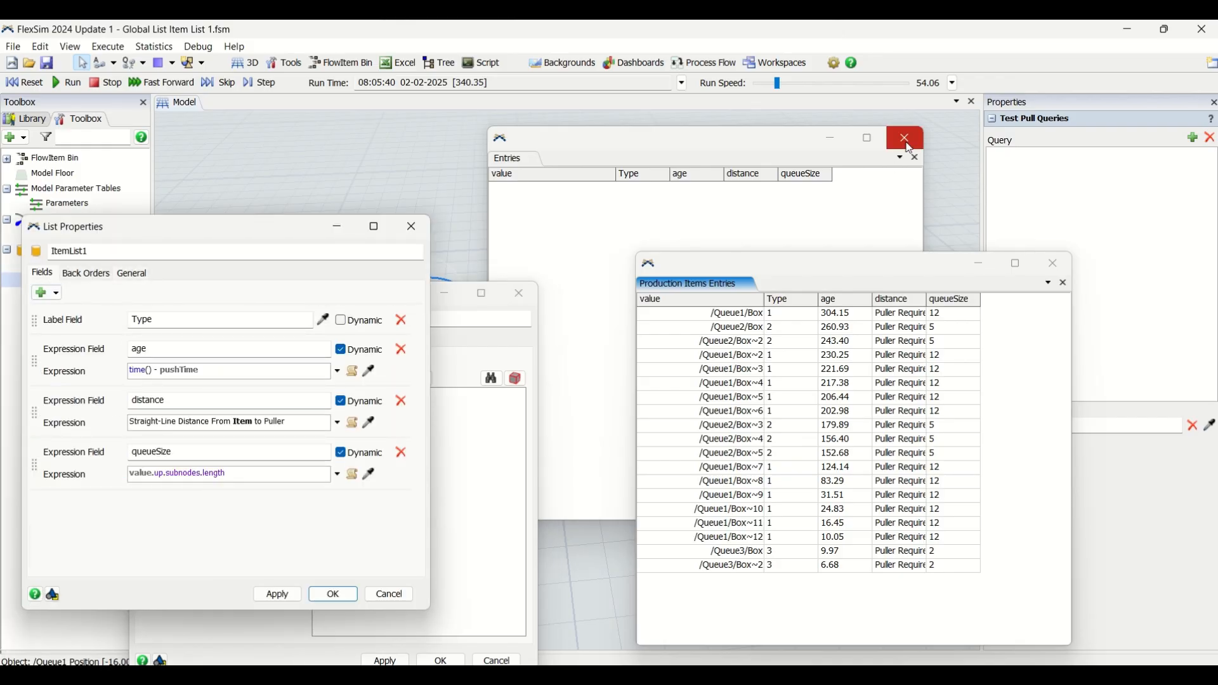
left_click_drag(177, 236, 346, 249)
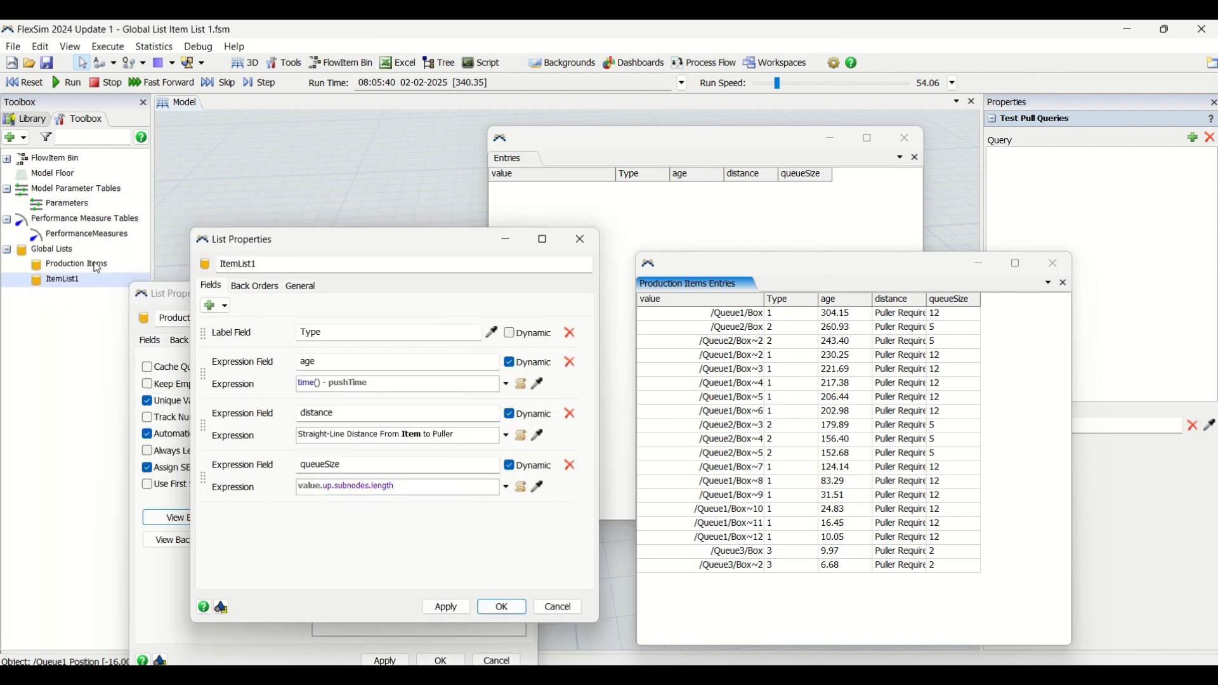
left_click(628, 204)
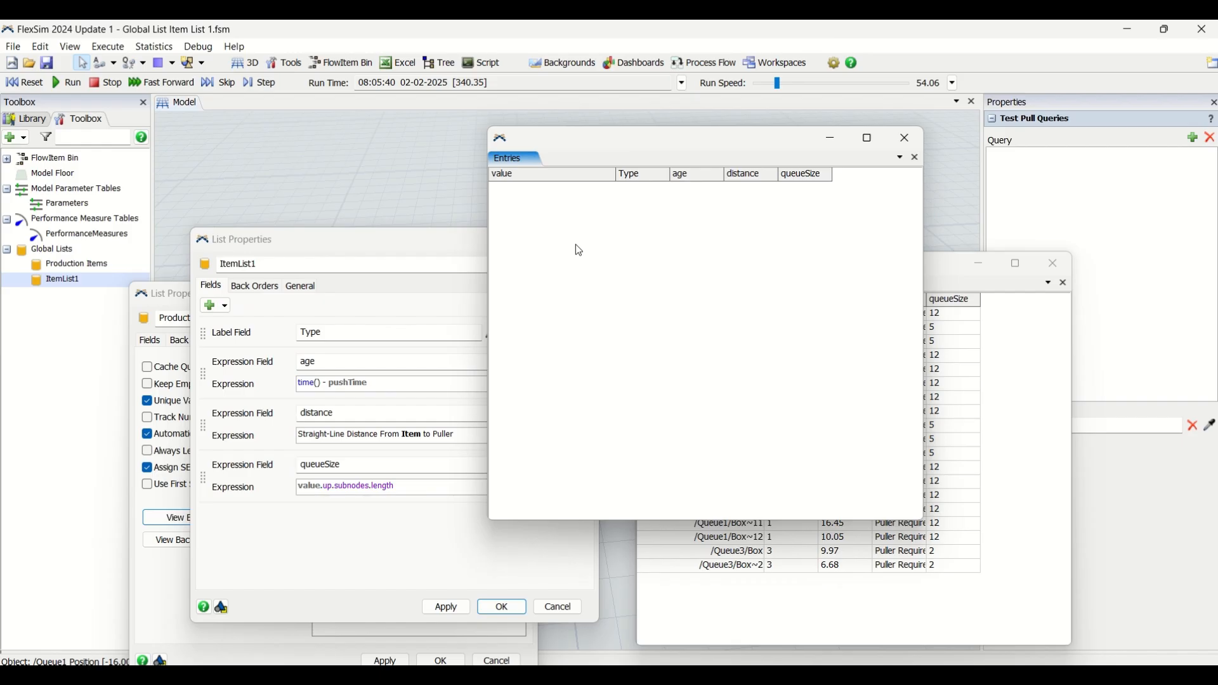
left_click(910, 138)
left_click_drag(264, 251, 579, 223)
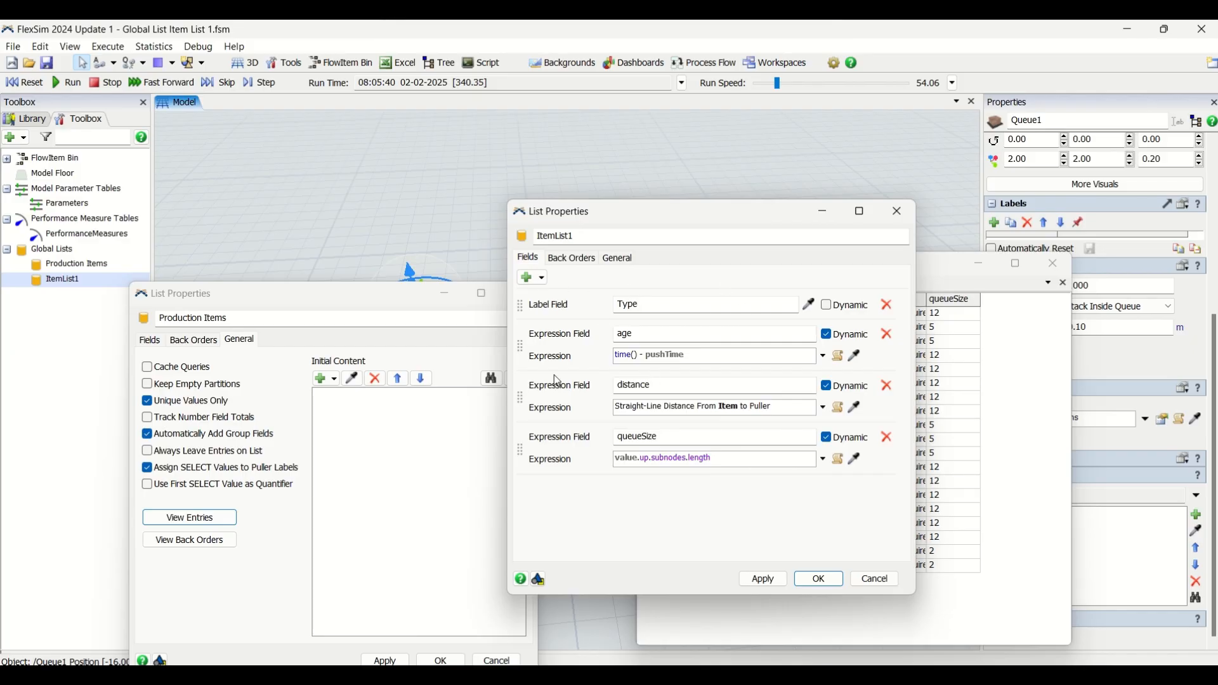
- Compare the fields of the Production Items list with the Type and age fields of ItemList1
left_click(151, 341)
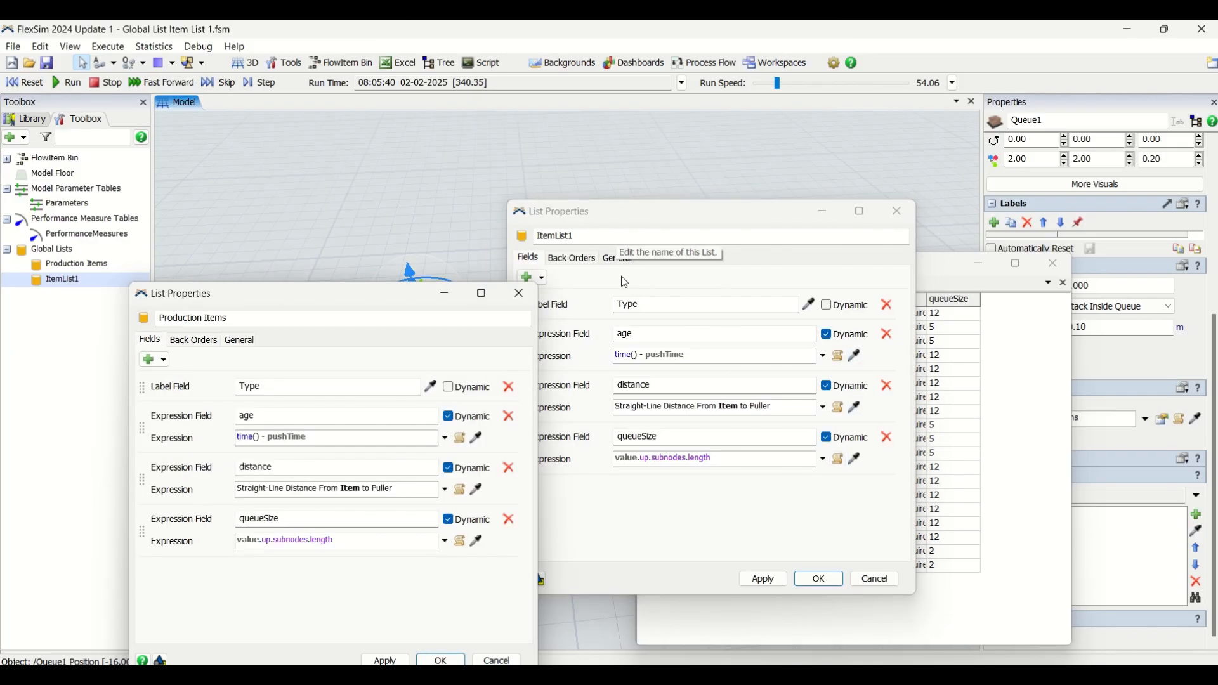
left_click(725, 498)
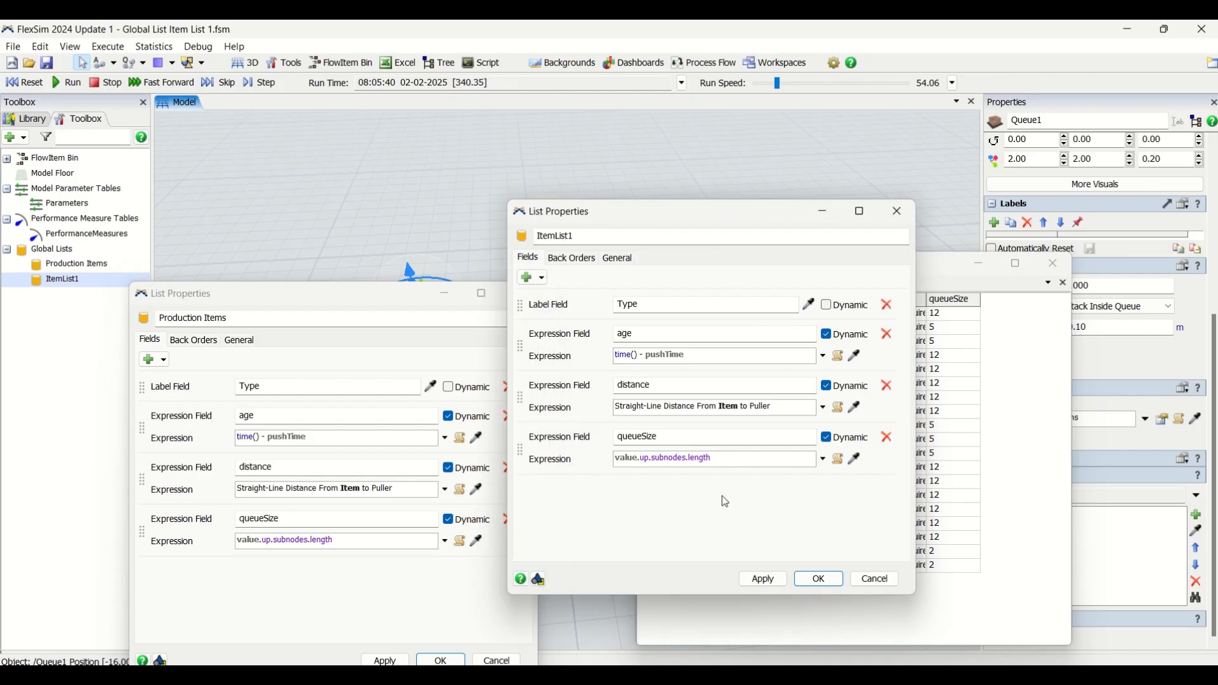
double_click(630, 303)
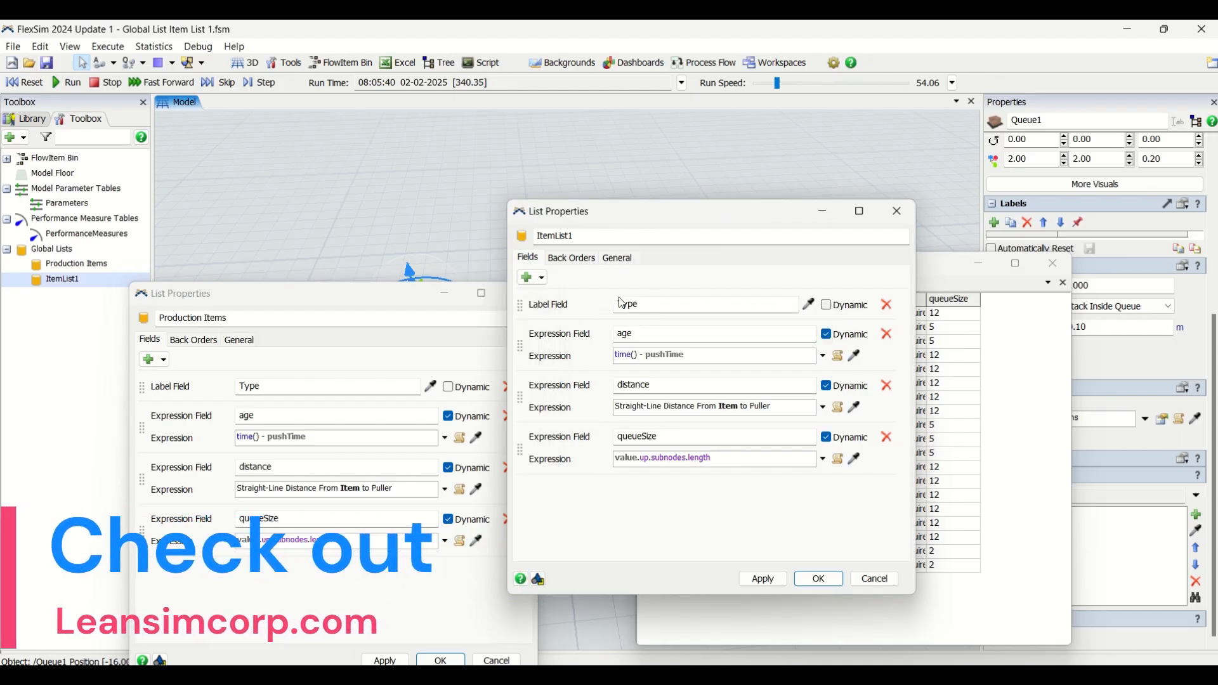
double_click(624, 335)
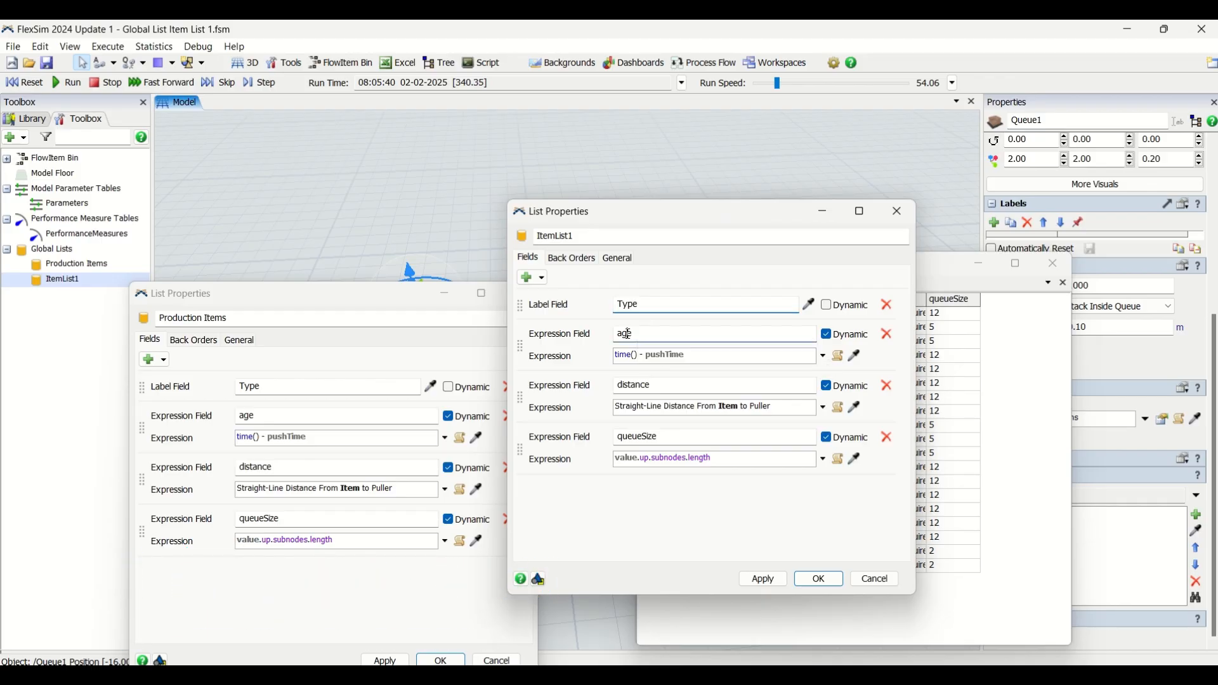
- Place the Production Items entries table beside the ItemList1 properties and check the age of the first entry
left_click(931, 418)
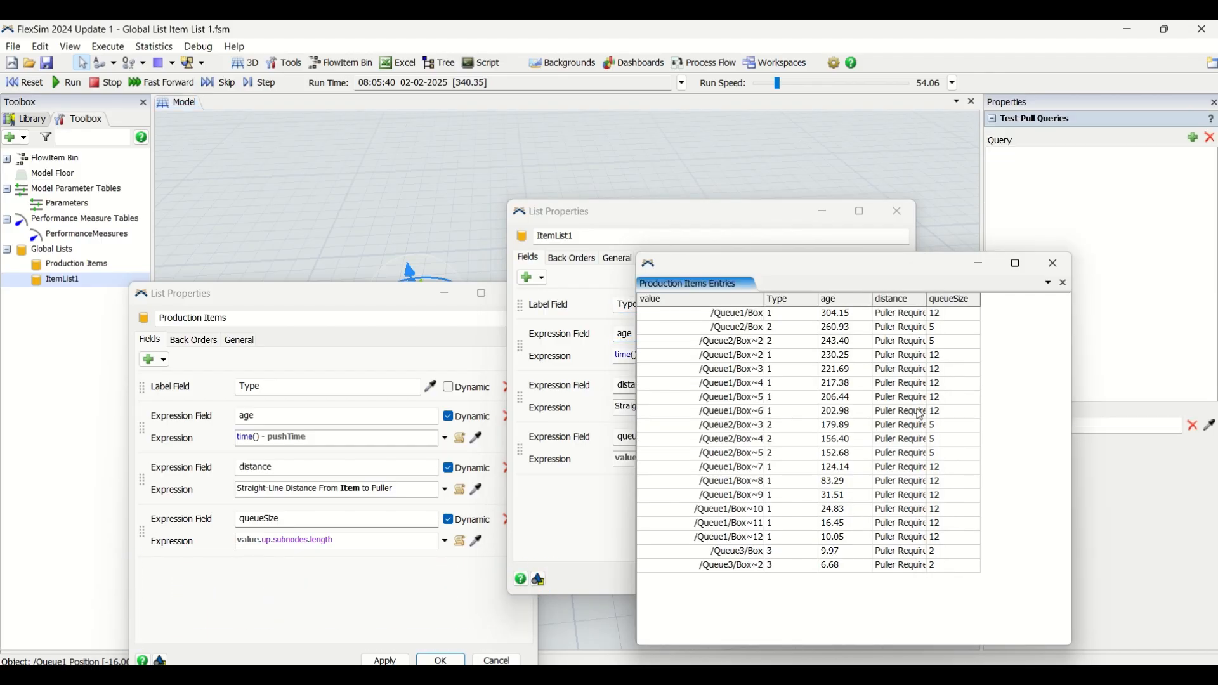
left_click_drag(679, 269, 765, 240)
left_click_drag(676, 223, 476, 239)
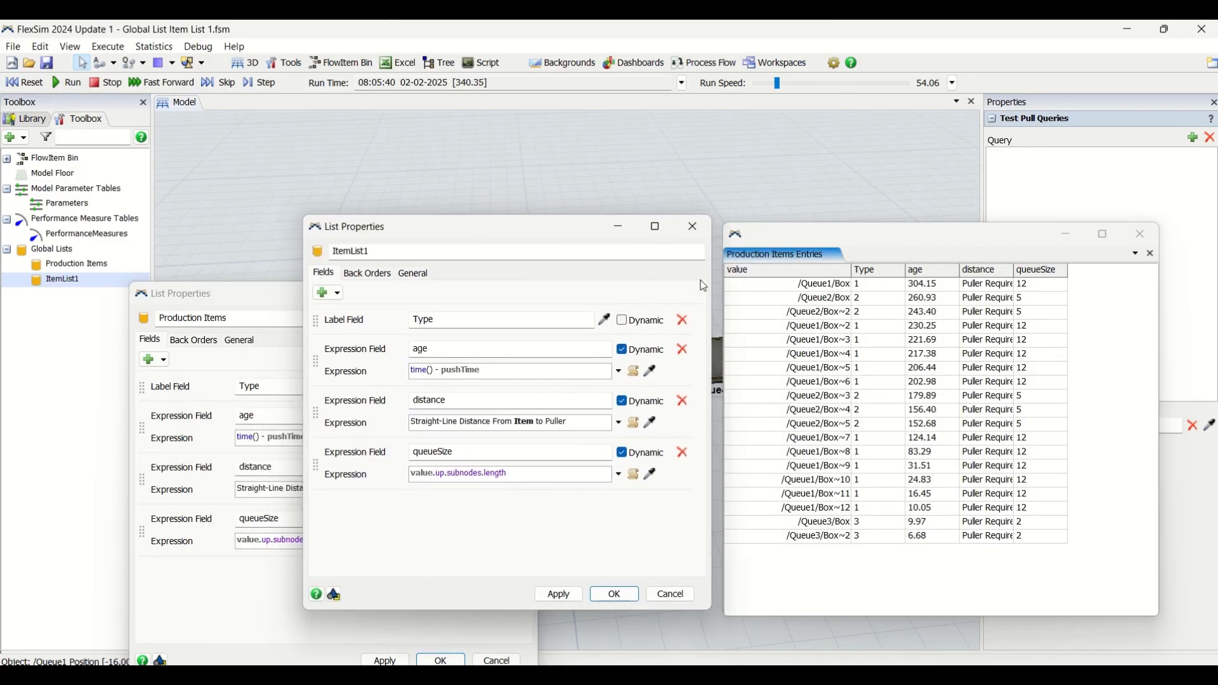
left_click(921, 286)
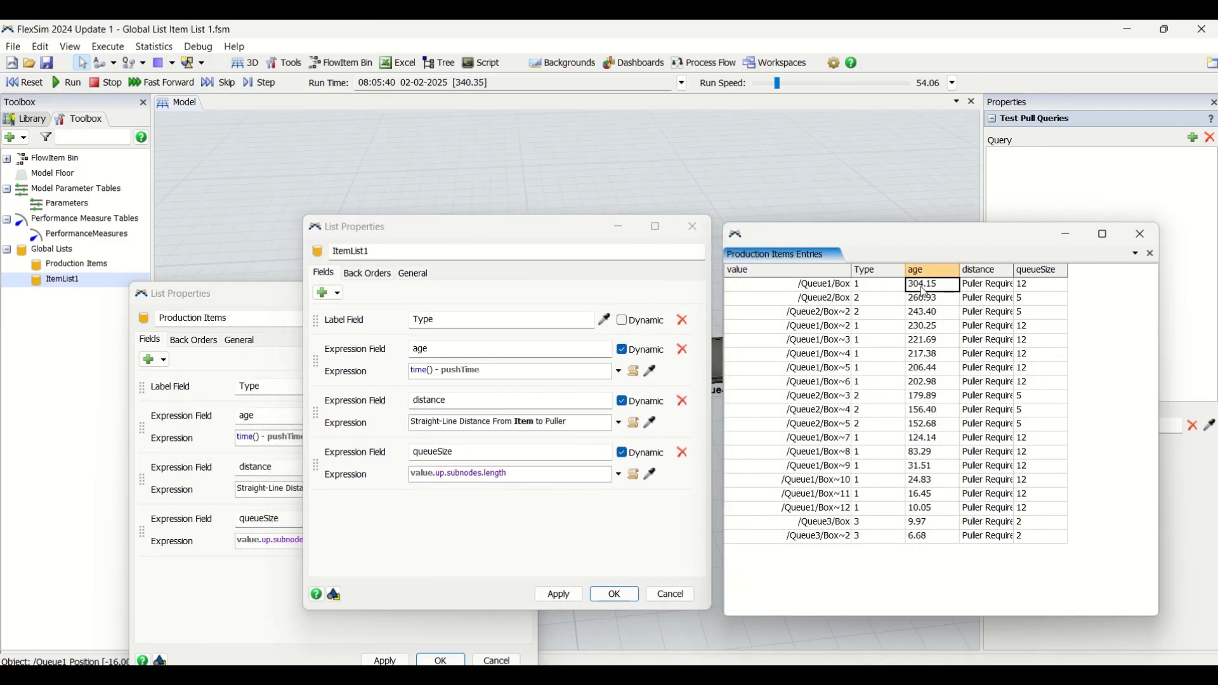
- Examine the distance field's expression in ItemList1 and widen the distance column of the Production Items entries table
double_click(428, 404)
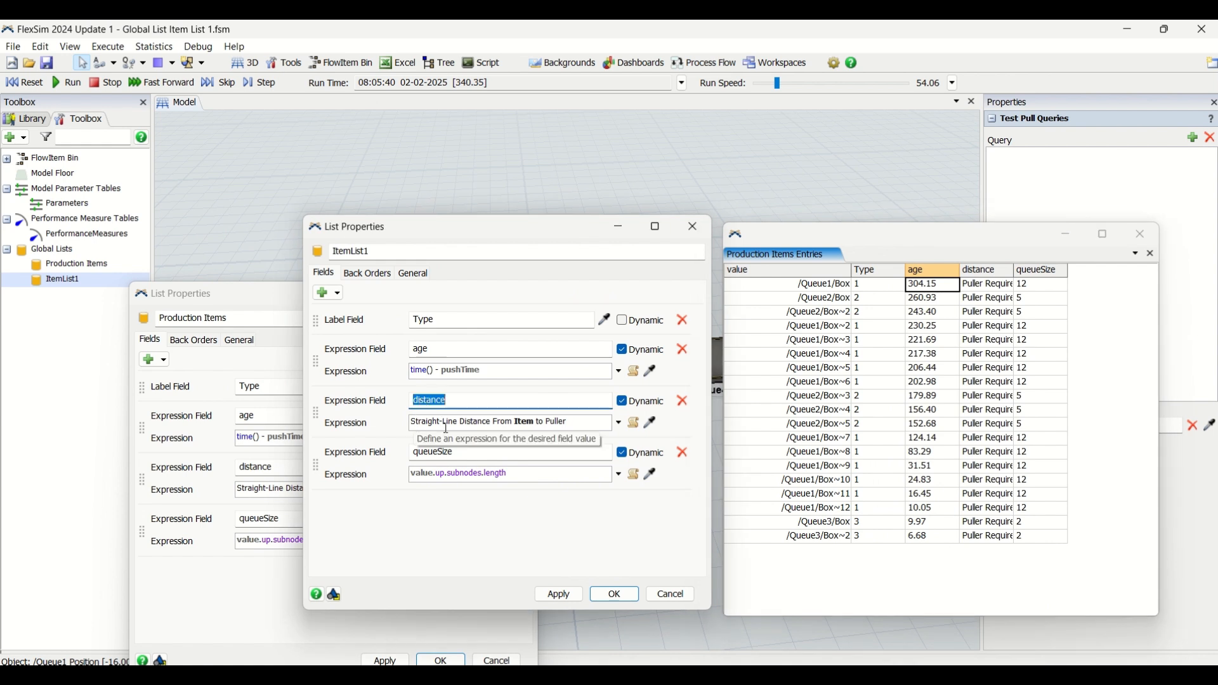
left_click(571, 425)
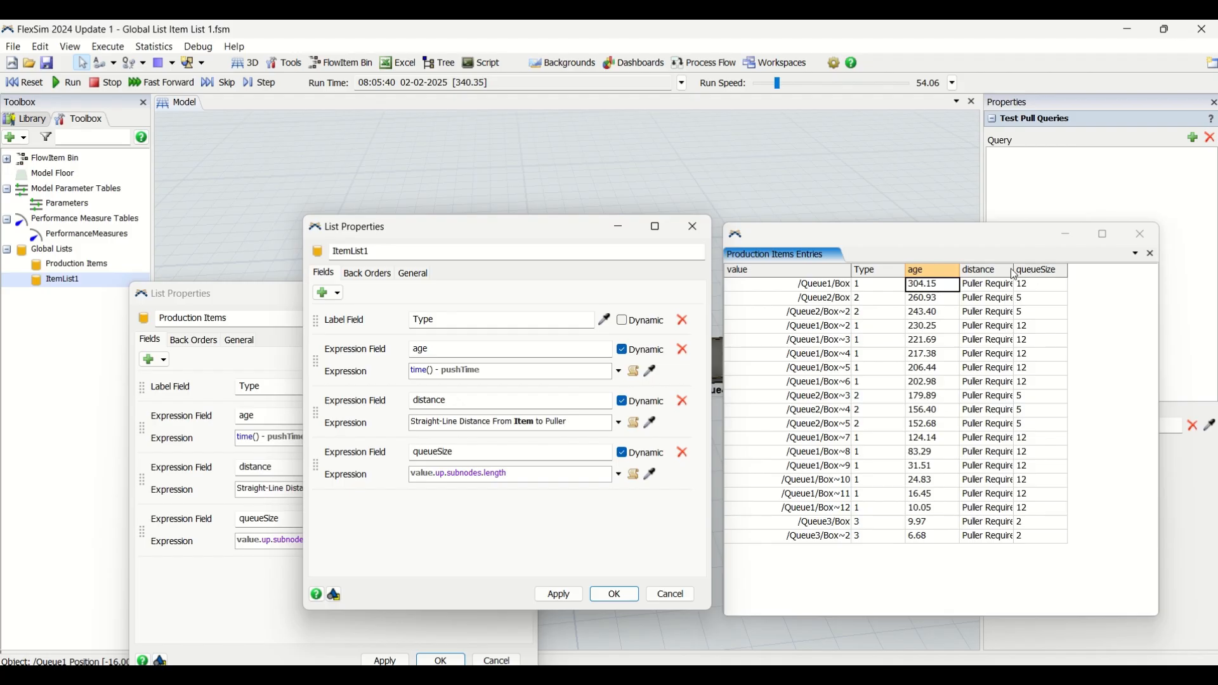
left_click_drag(1015, 271, 1053, 279)
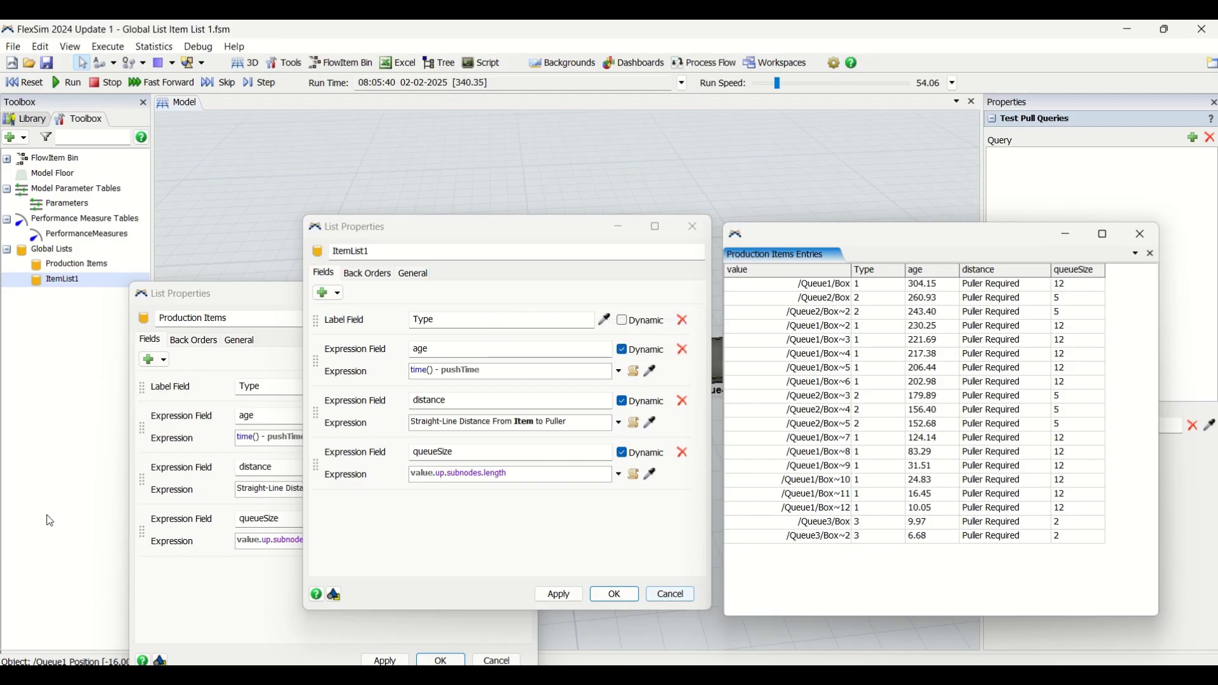
- Cancel the ItemList1 properties and examine the queueSize field and its expression in the Production Items properties
left_click(671, 594)
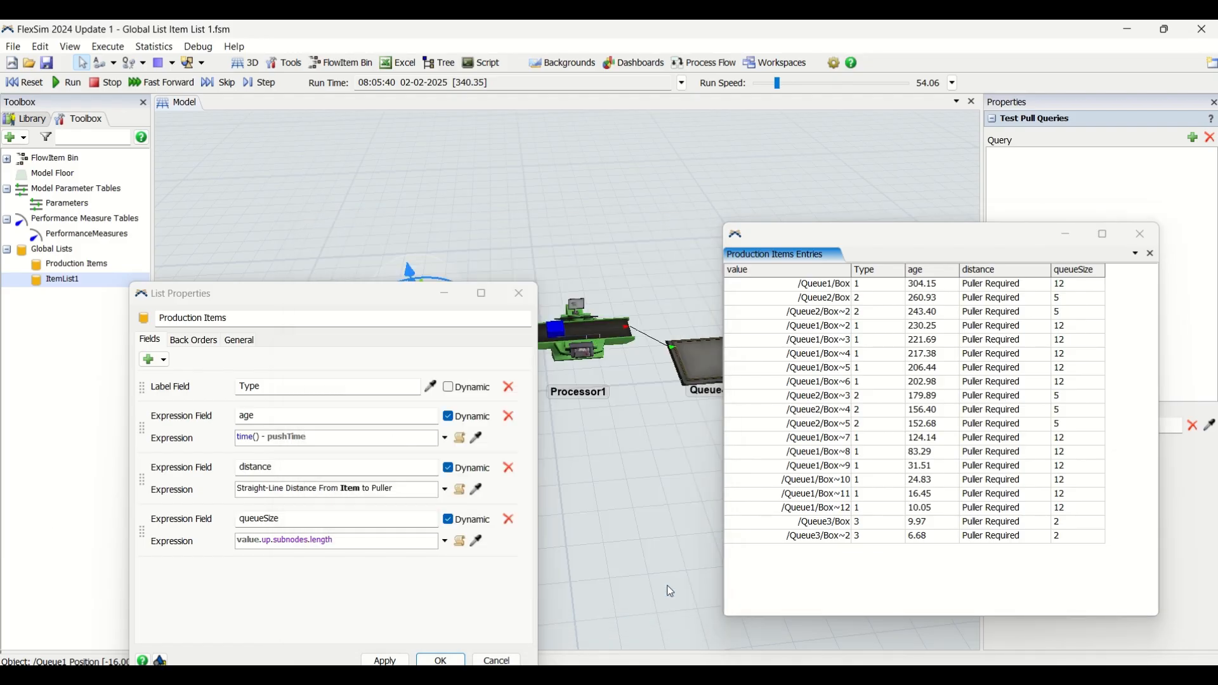
left_click_drag(334, 302, 469, 198)
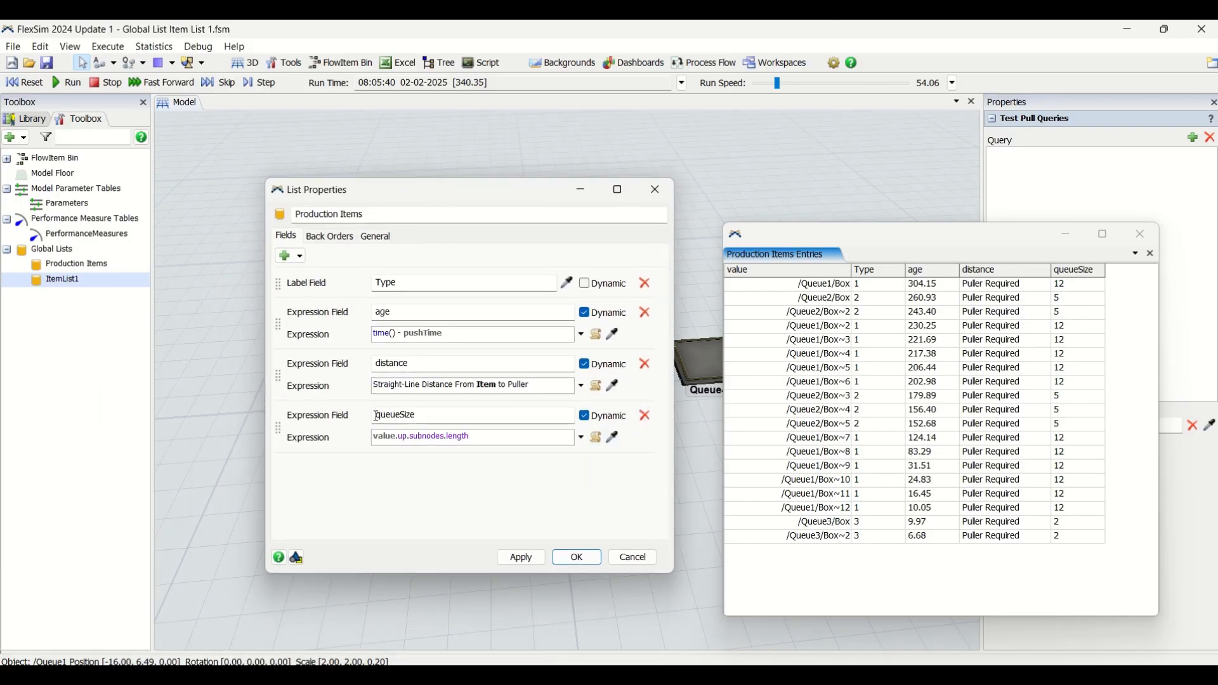
left_click_drag(381, 414, 483, 416)
double_click(456, 417)
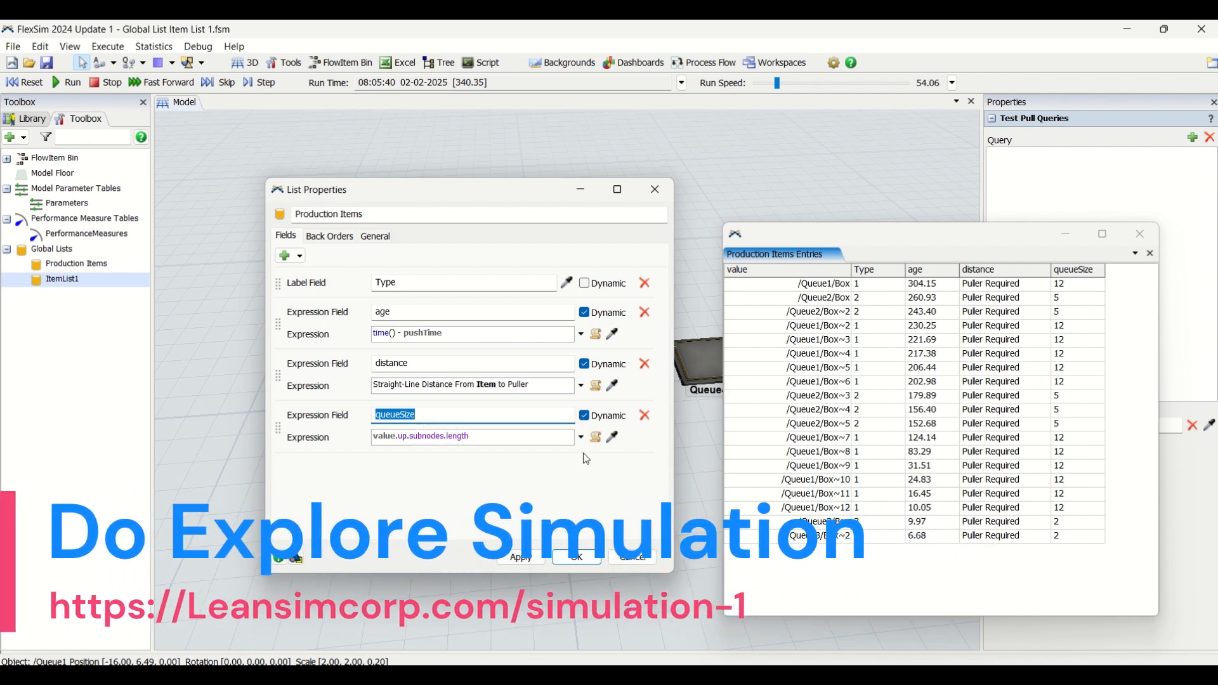
left_click(546, 453)
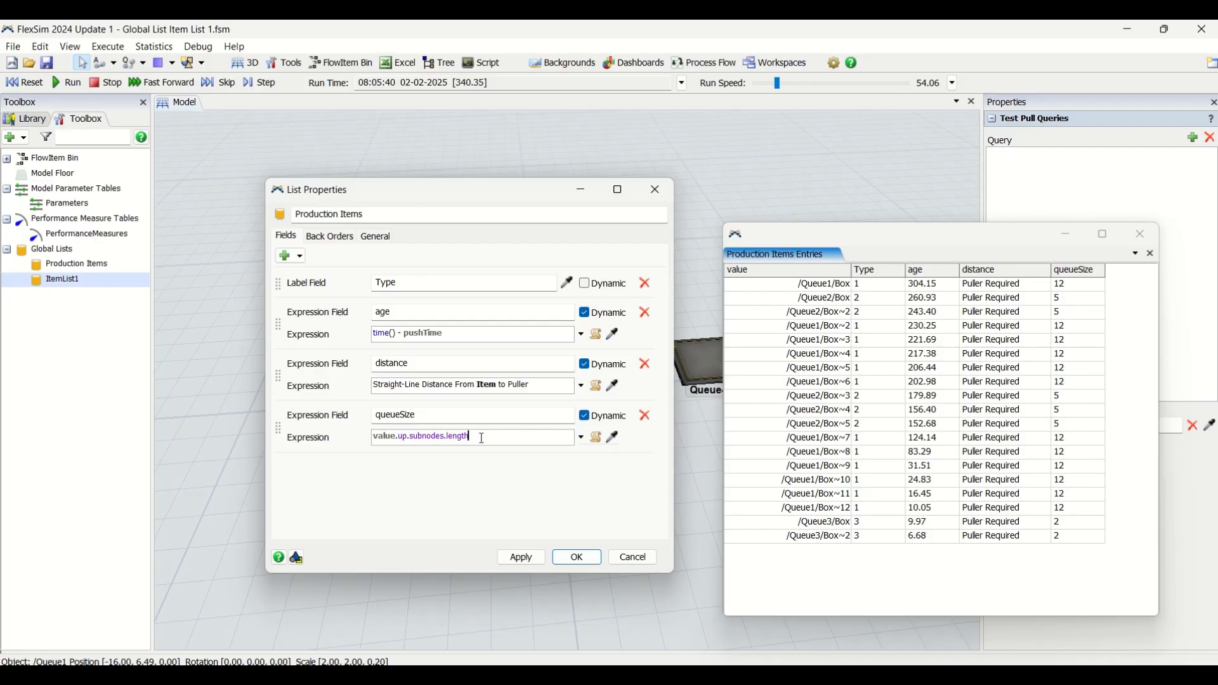
double_click(386, 436)
- Examine the queueSize values of the Queue1, Queue2 and Queue3 boxes in the Production Items entries table
left_click(820, 288)
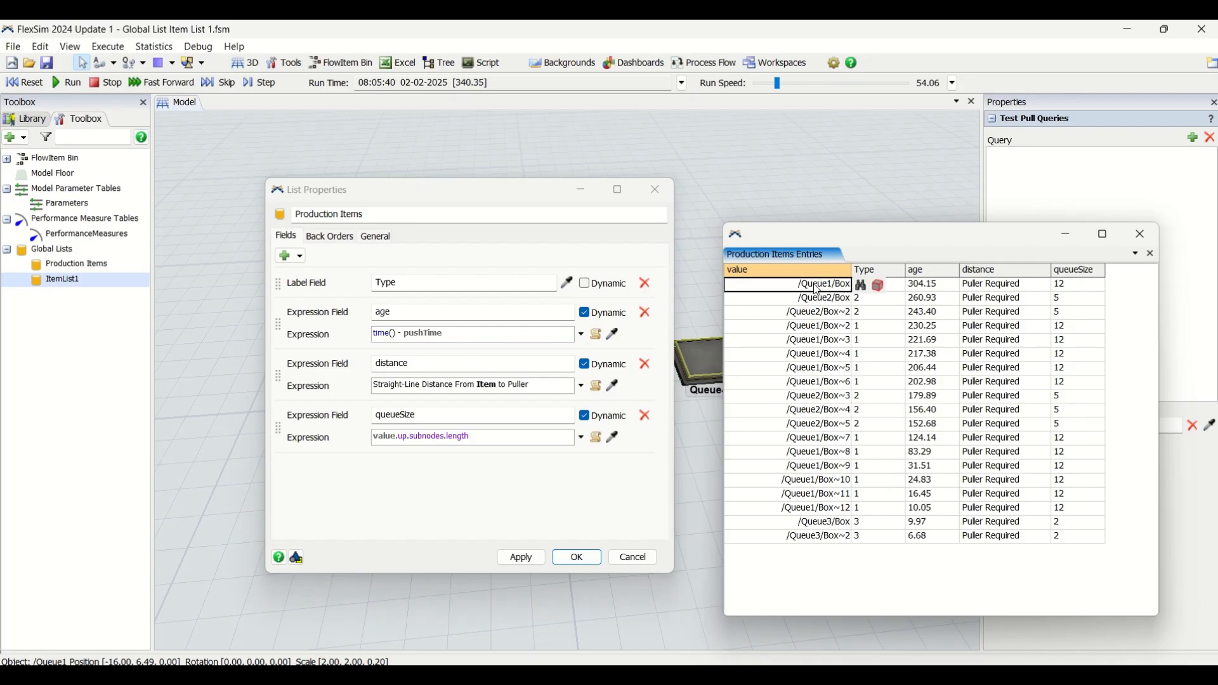
left_click_drag(1073, 285, 1059, 535)
left_click(1072, 293)
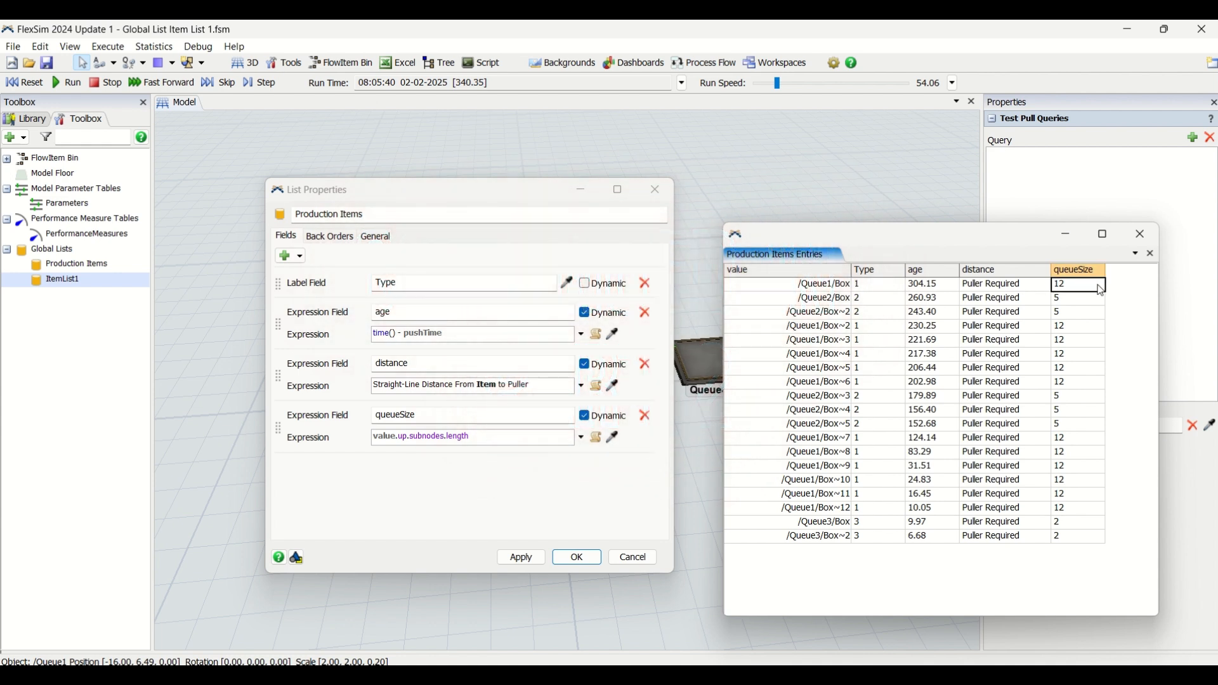
left_click(809, 315)
left_click_drag(1082, 312, 1085, 299)
left_click_drag(1068, 397, 785, 427)
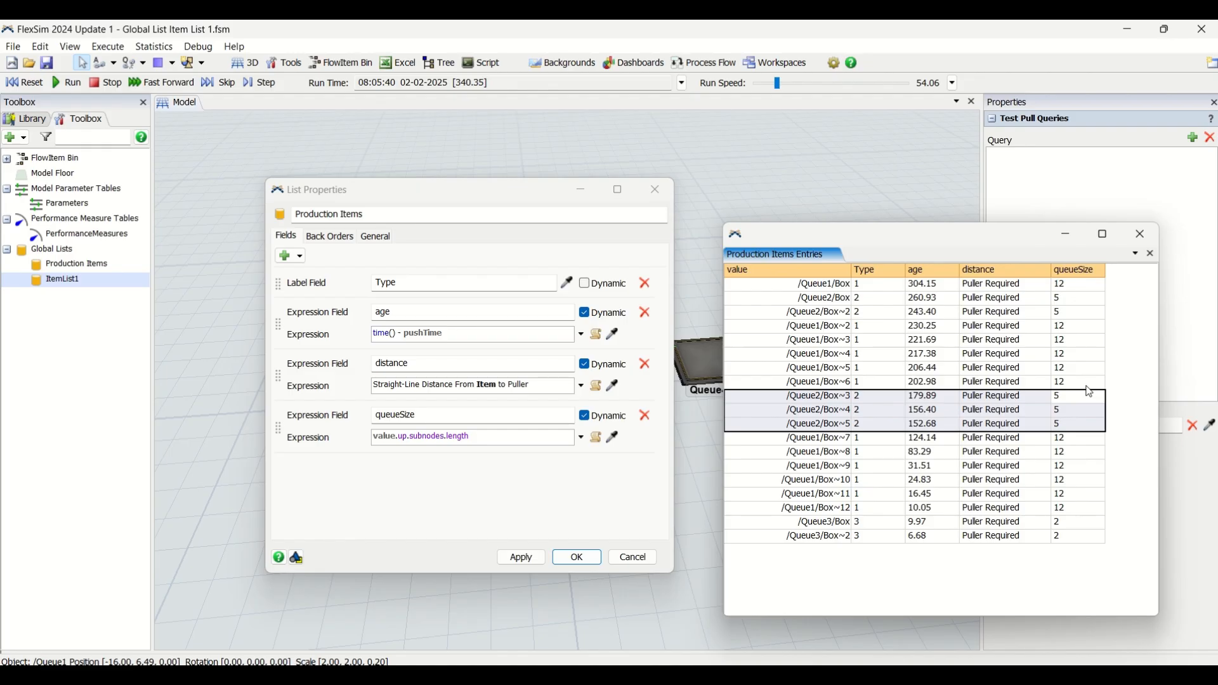
left_click_drag(1077, 284, 1099, 561)
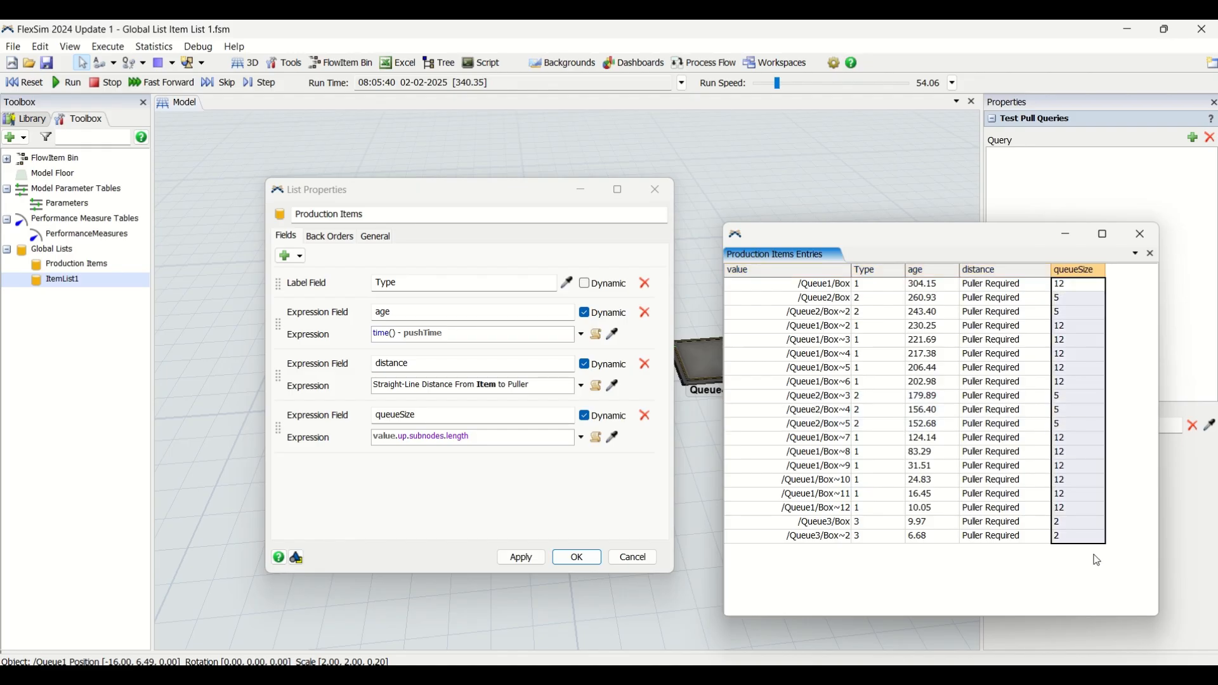
left_click(776, 288)
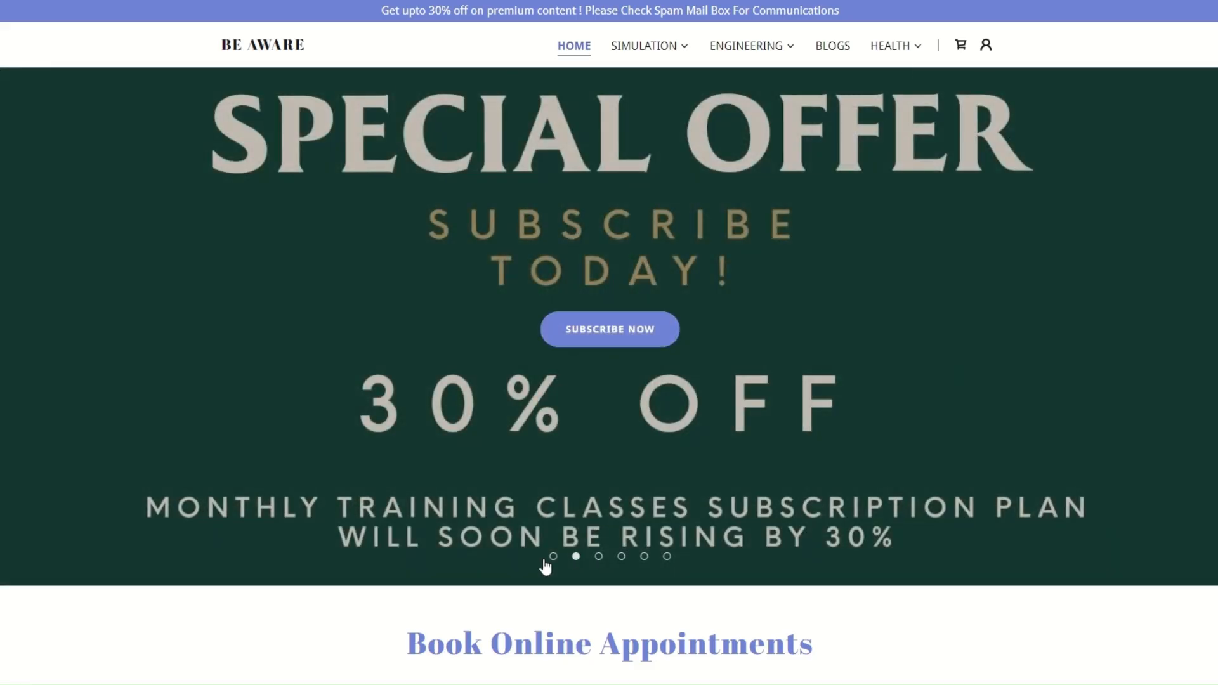
- Switch to the BE AWARE website and view the home page banner slides on simulation, industrial engineering and blogs
left_click(553, 557)
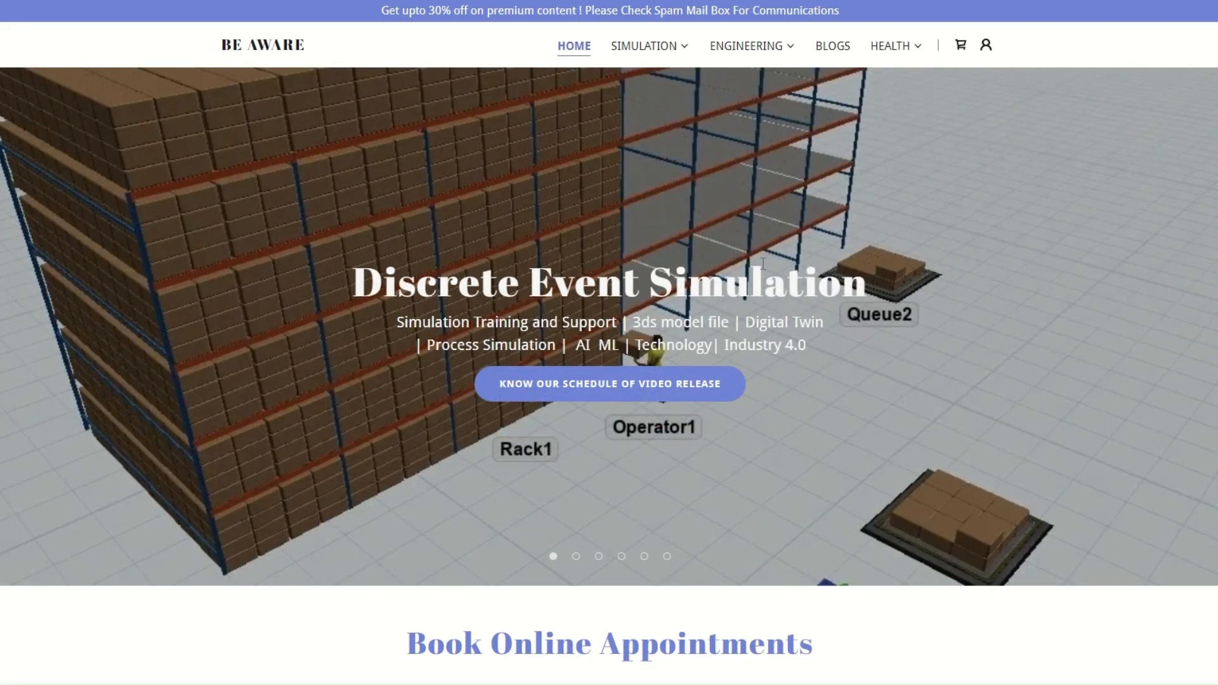
left_click(599, 557)
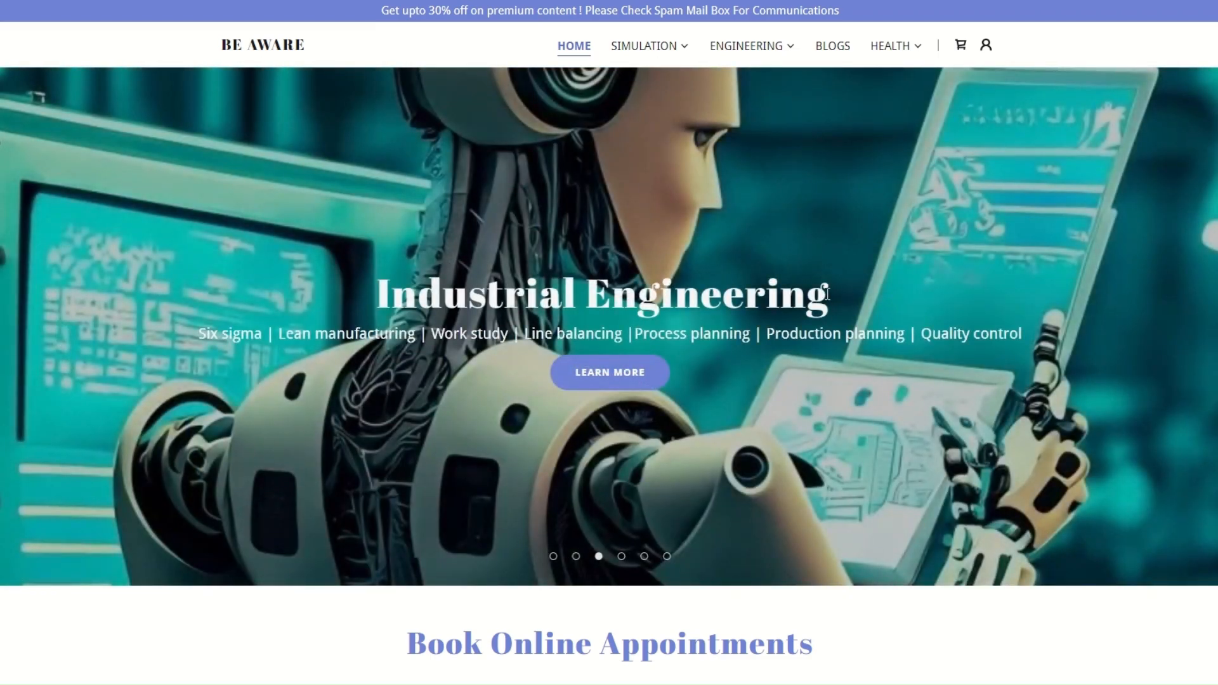
left_click(622, 556)
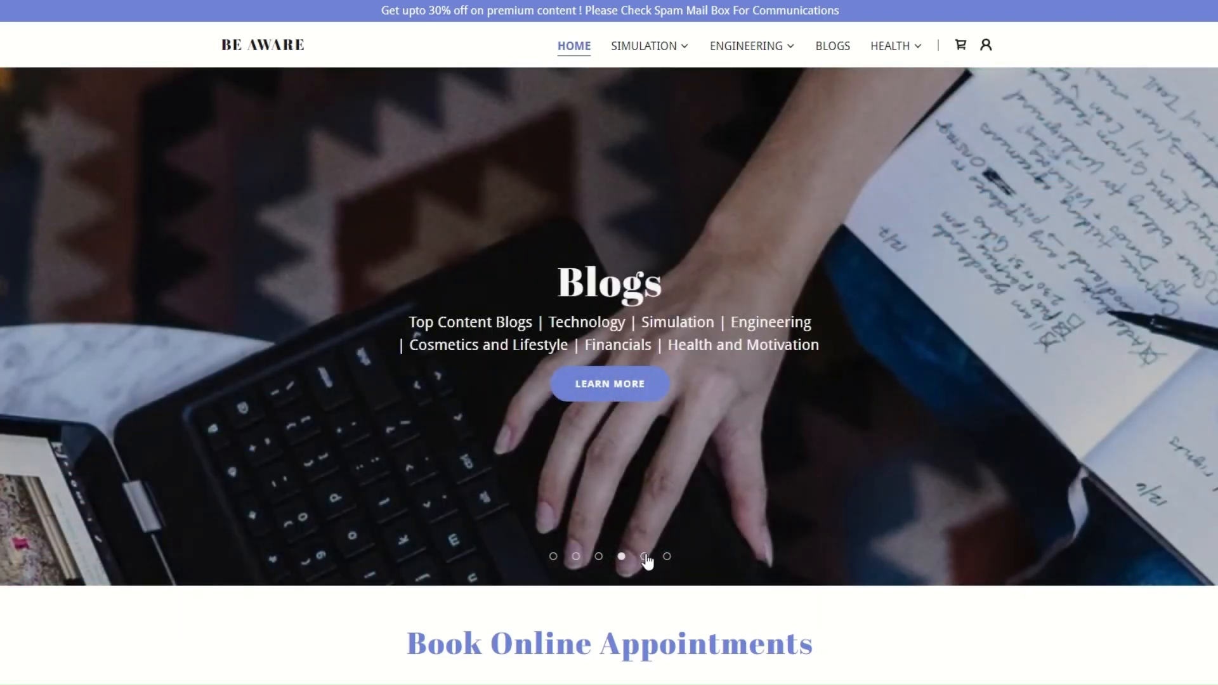
left_click(644, 556)
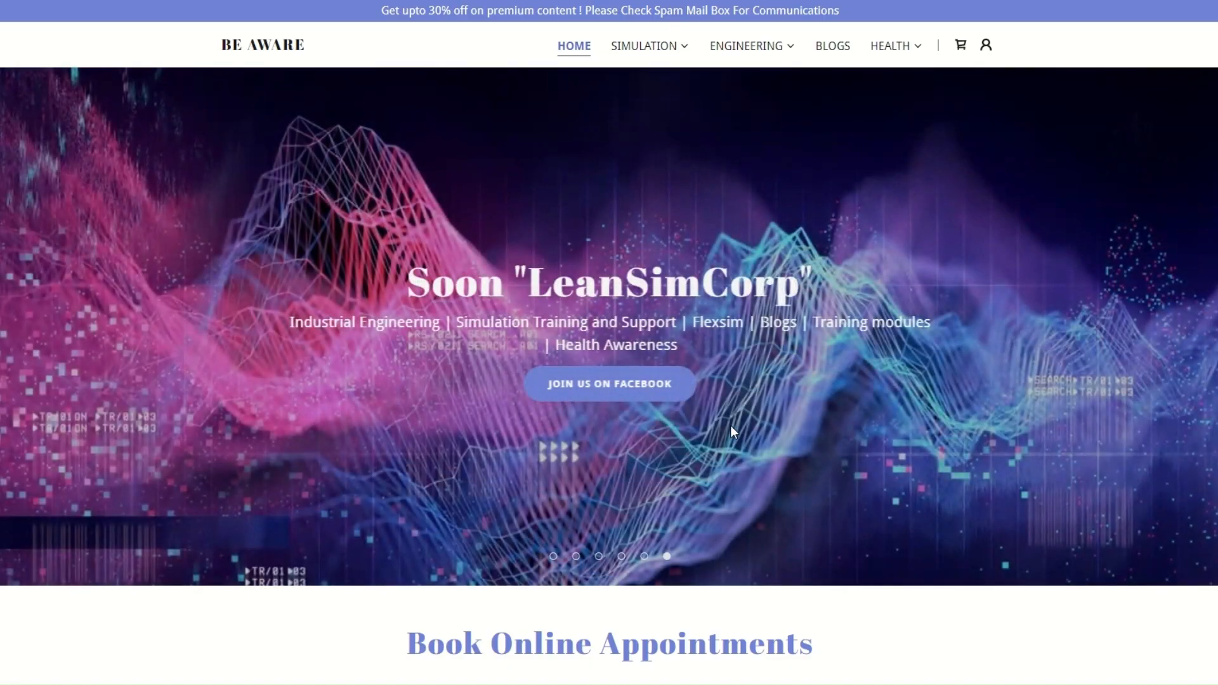
- Review the training, project support and model file services under Book Online Appointments
scroll(741, 404, "down", 7)
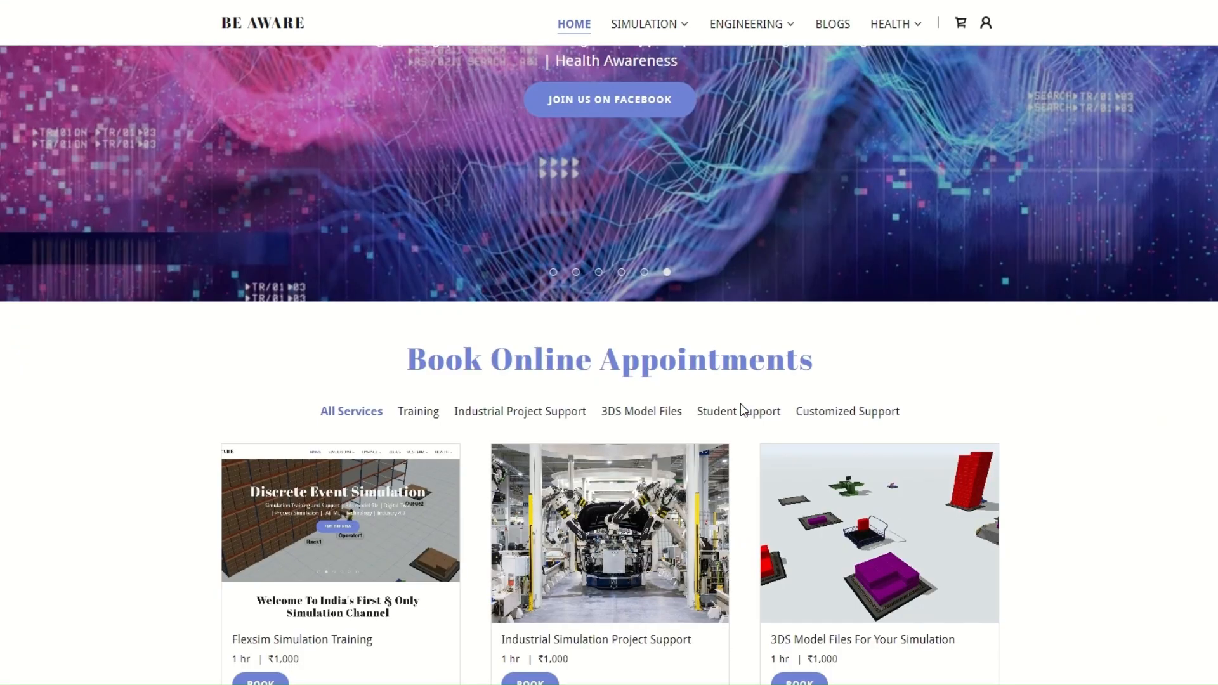
scroll(742, 403, "down", 3)
scroll(742, 401, "up", 3)
scroll(742, 401, "down", 2)
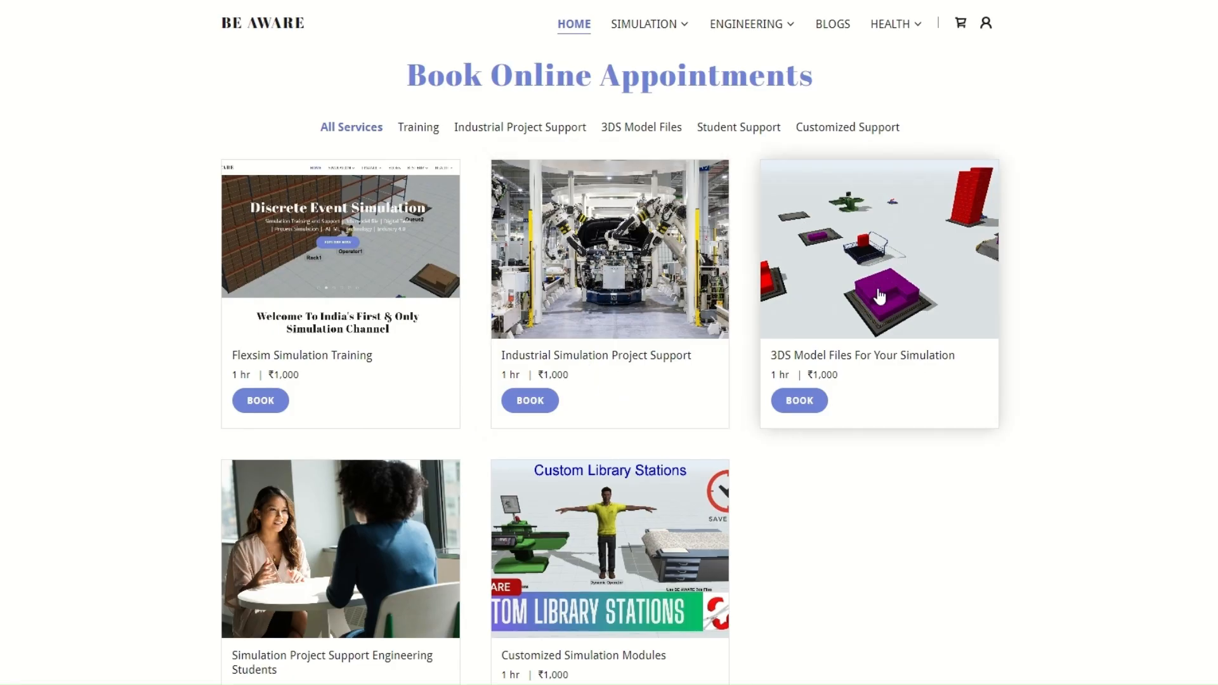
scroll(879, 294, "down", 2)
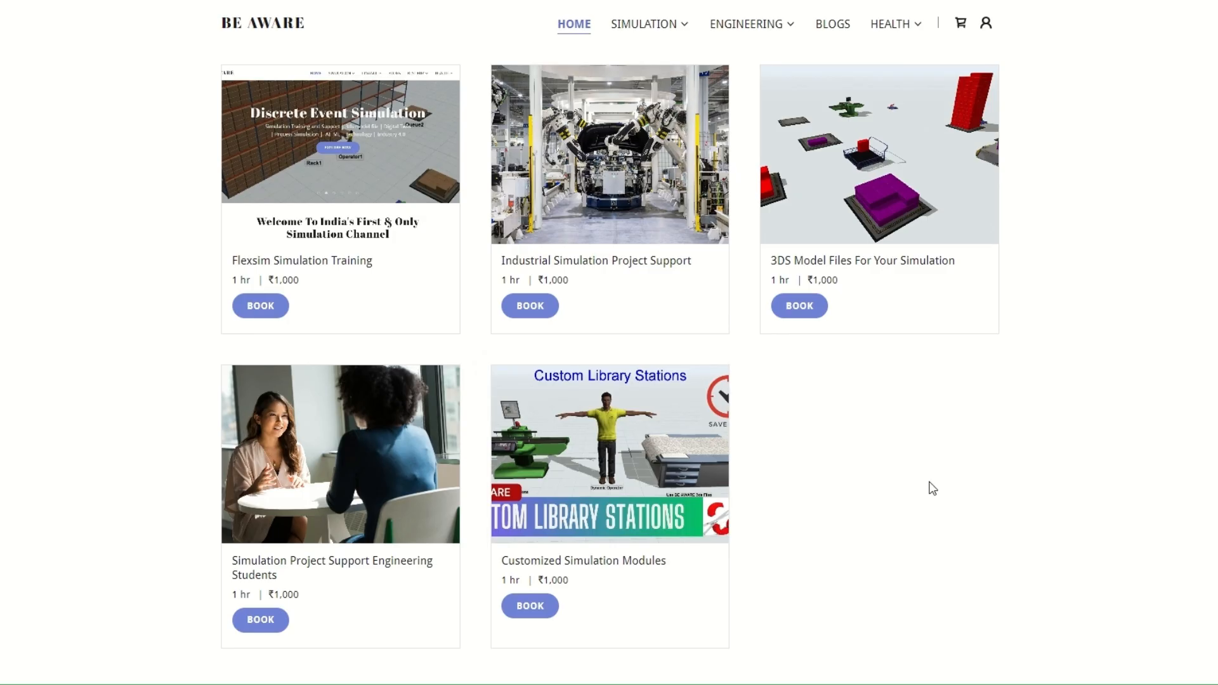
scroll(414, 406, "up", 2)
scroll(444, 406, "up", 2)
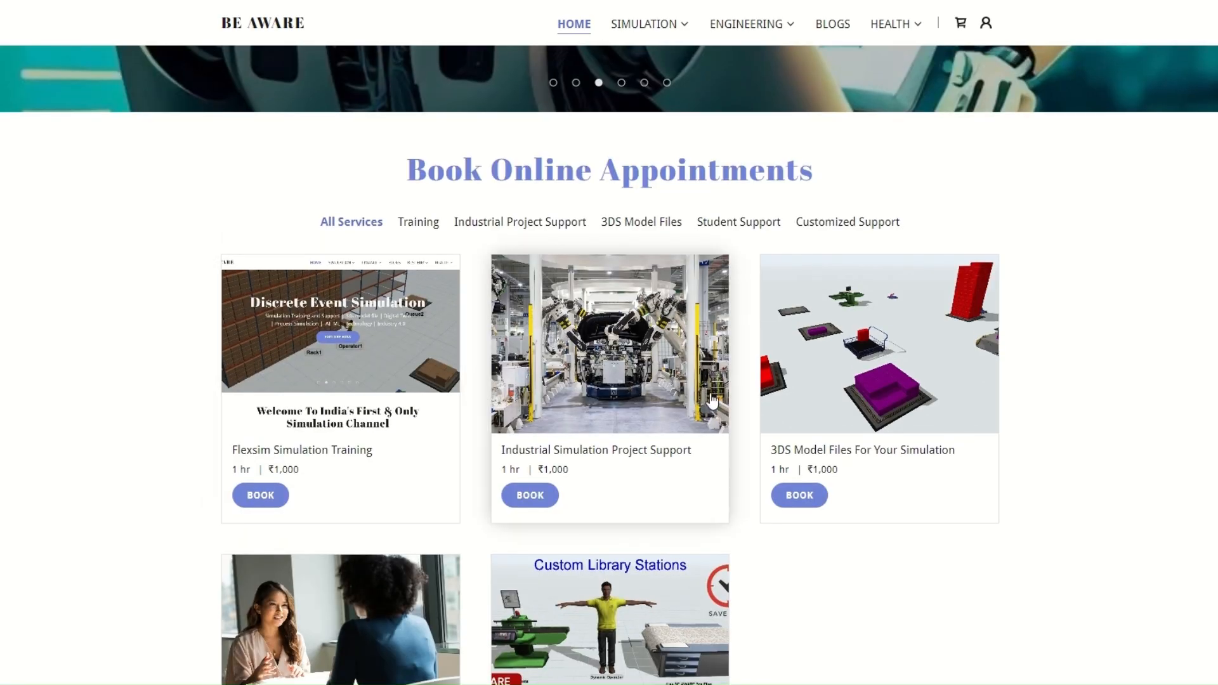
- View the remaining appointment services and the manufacturing simulation and industrial engineering YouTube playlists on the home page
scroll(719, 404, "down", 2)
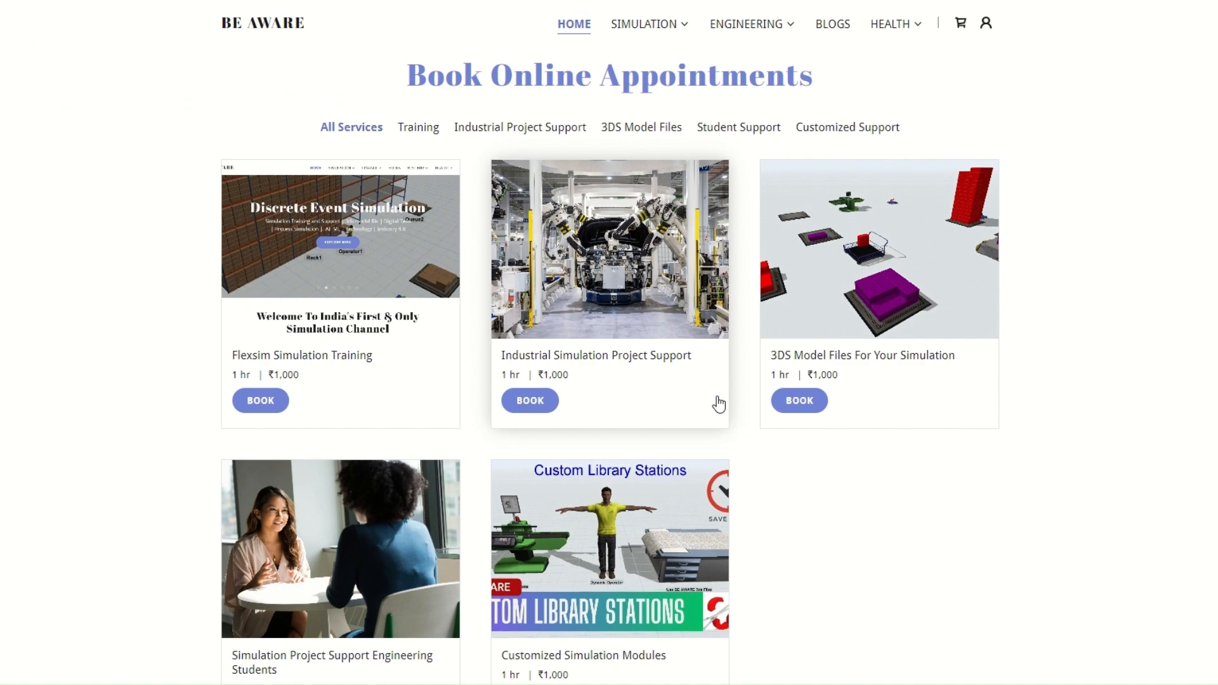
scroll(786, 383, "down", 12)
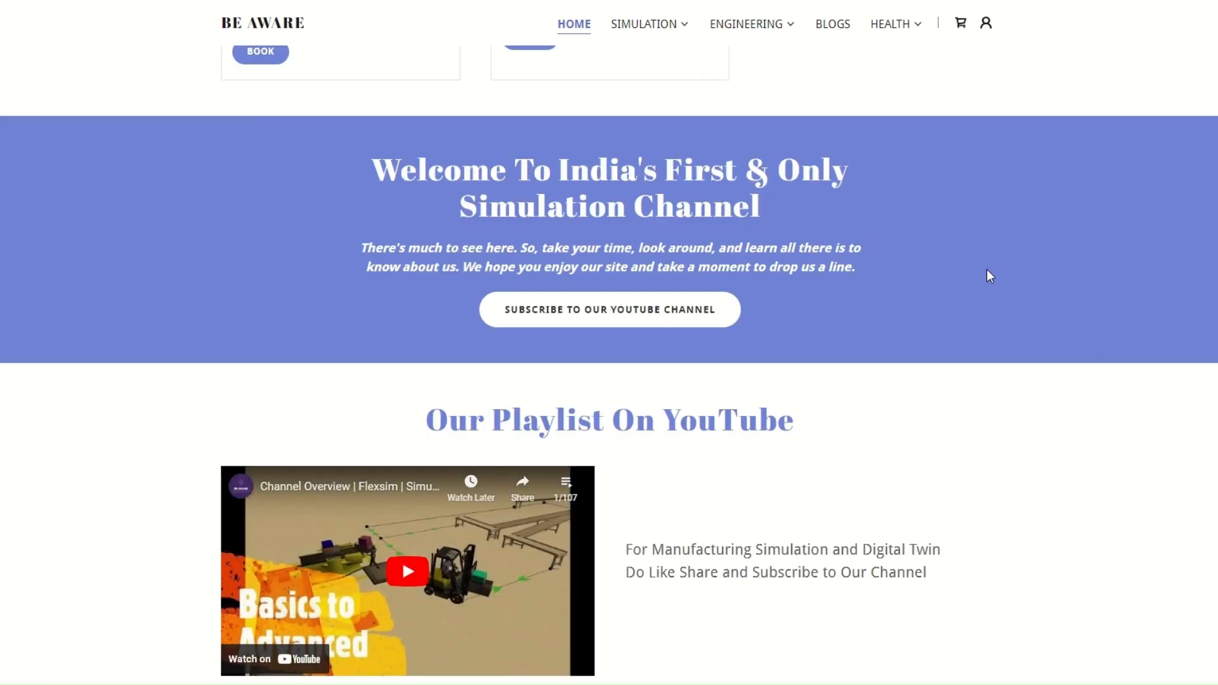
scroll(987, 271, "down", 3)
scroll(960, 251, "down", 2)
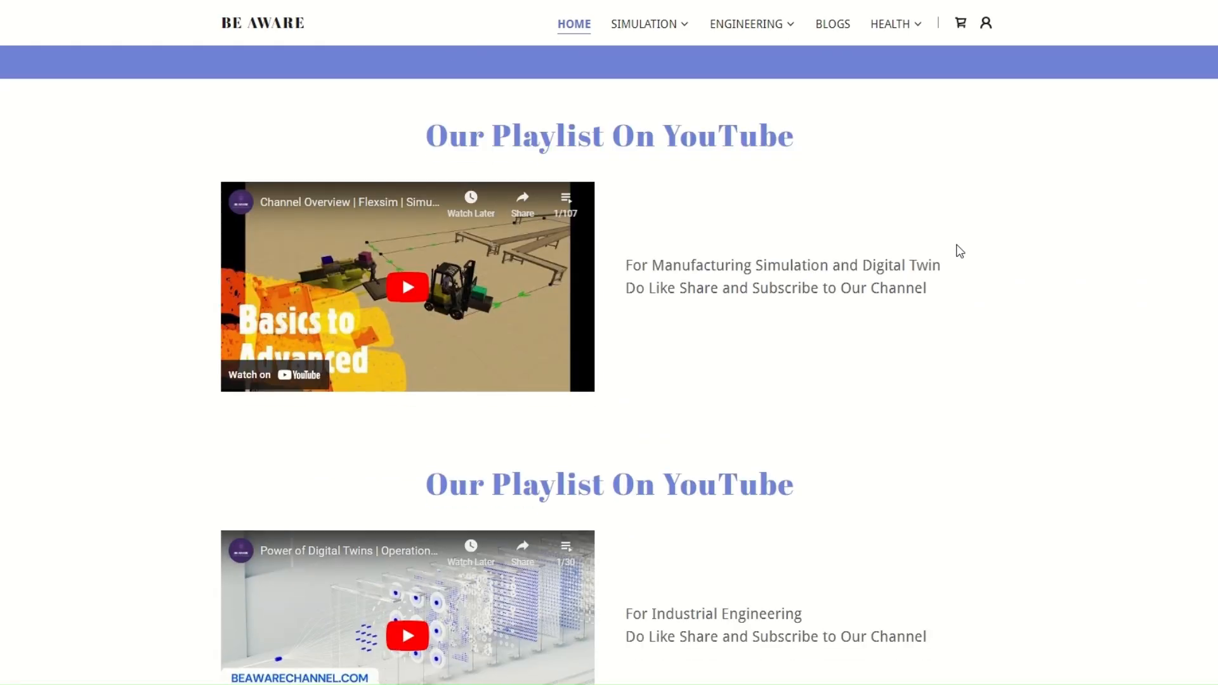
scroll(933, 251, "down", 3)
scroll(934, 251, "up", 2)
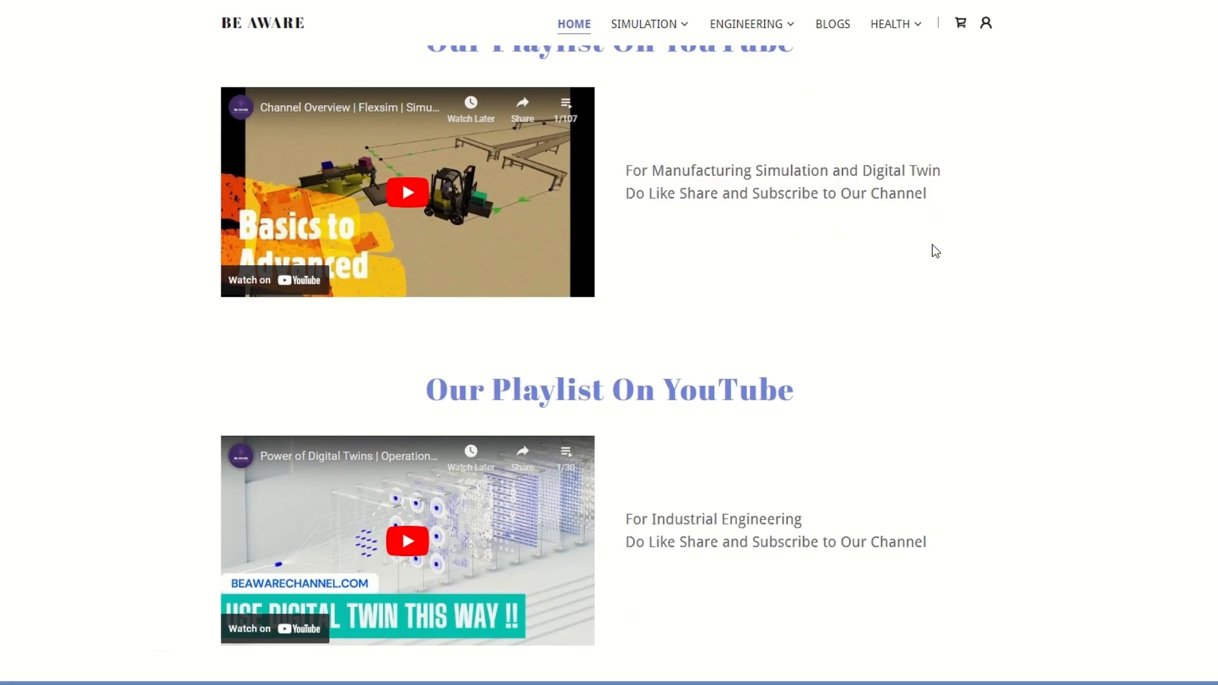
scroll(790, 417, "down", 3)
scroll(815, 446, "down", 3)
scroll(811, 439, "up", 3)
scroll(811, 440, "down", 3)
scroll(811, 435, "down", 3)
scroll(811, 412, "up", 10)
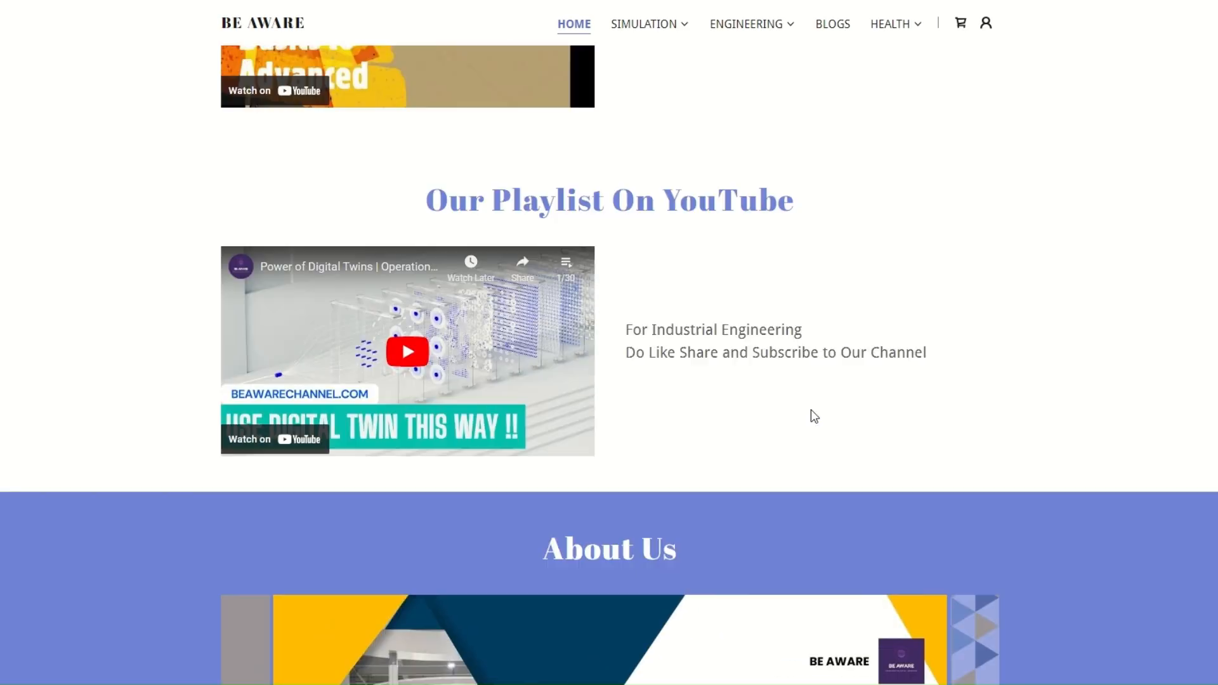
- Review the About Us slides, Scheduled Events and Our Services sections of the home page
scroll(887, 411, "down", 5)
scroll(886, 410, "down", 6)
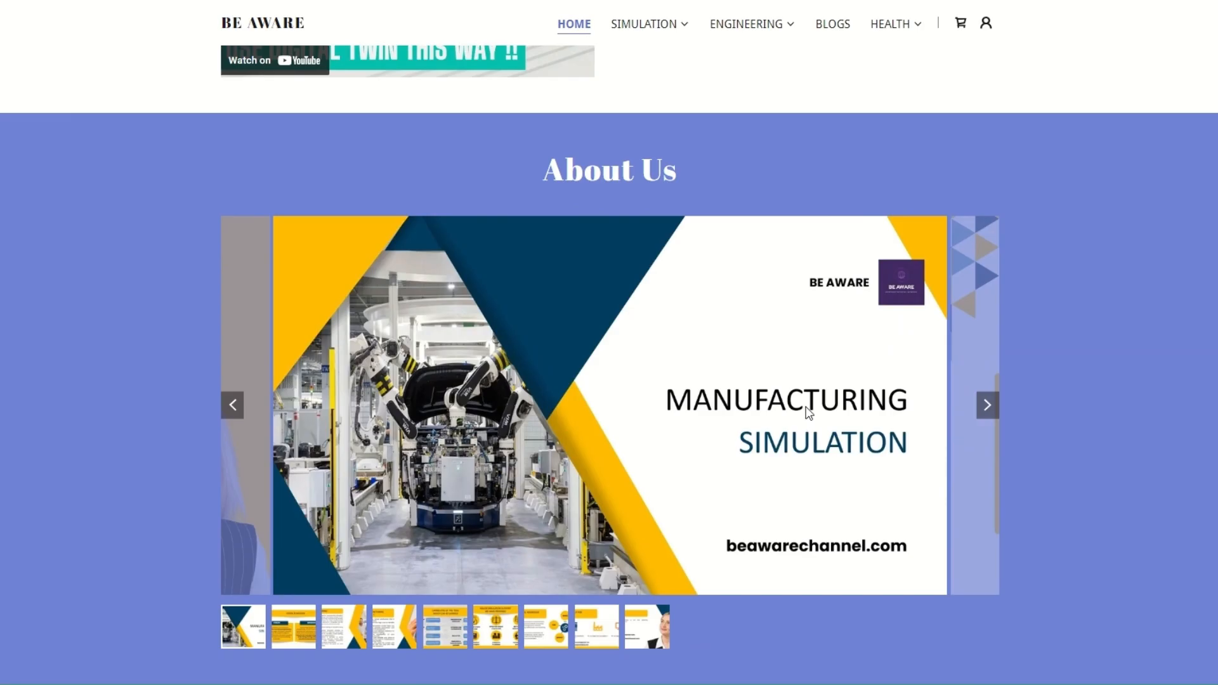
scroll(811, 415, "down", 2)
scroll(666, 387, "down", 7)
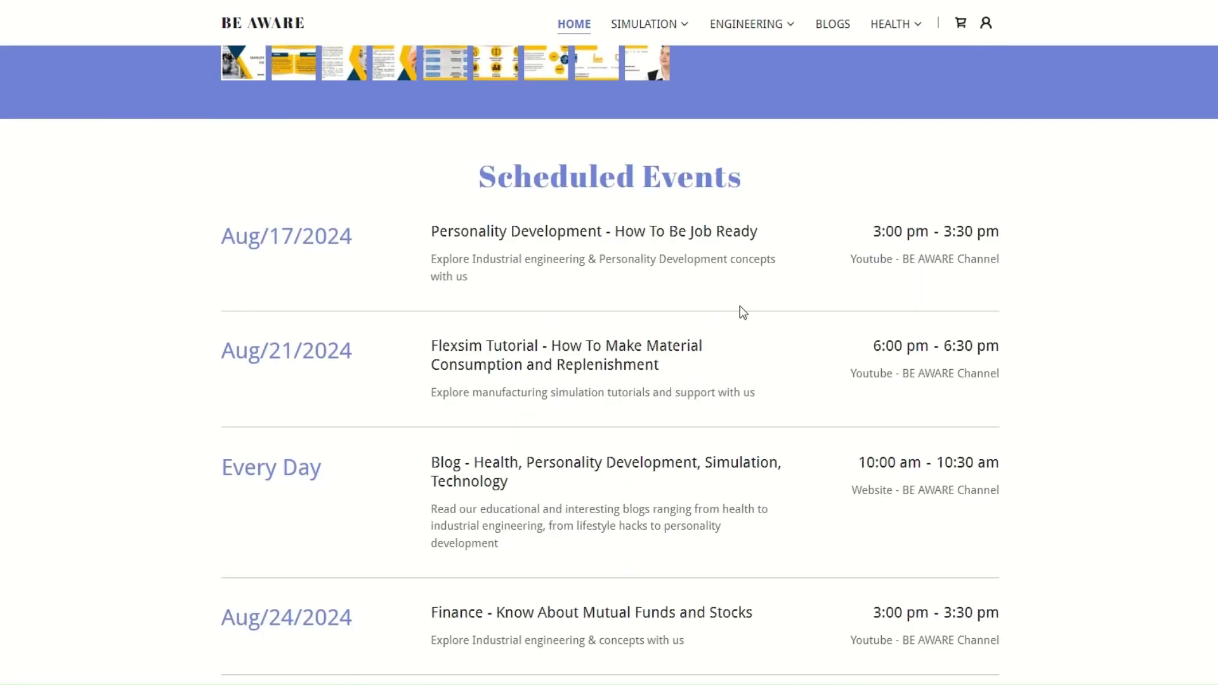
scroll(822, 318, "down", 2)
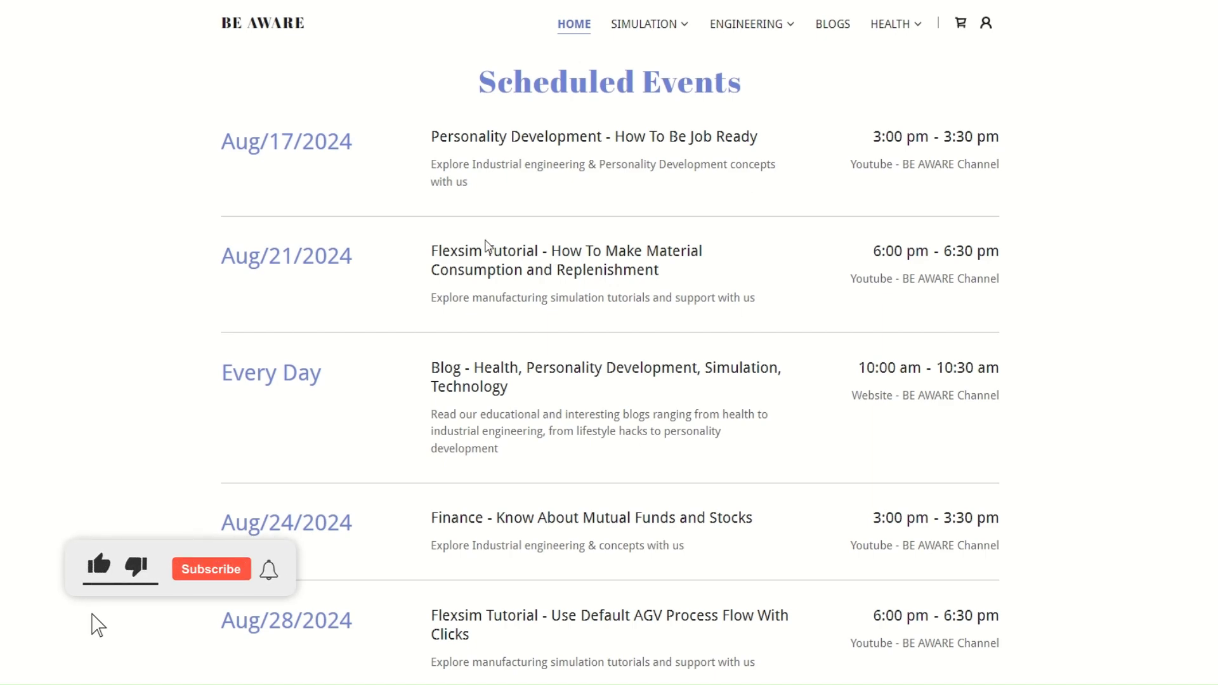
scroll(757, 331, "down", 10)
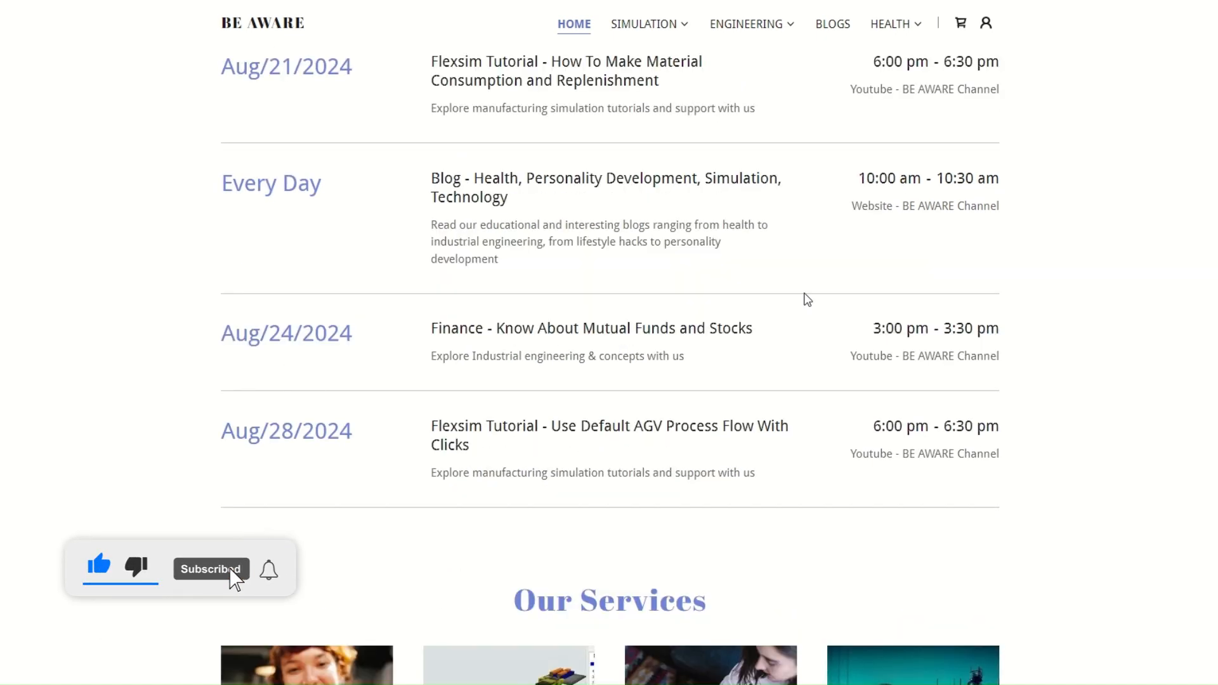
scroll(851, 300, "down", 5)
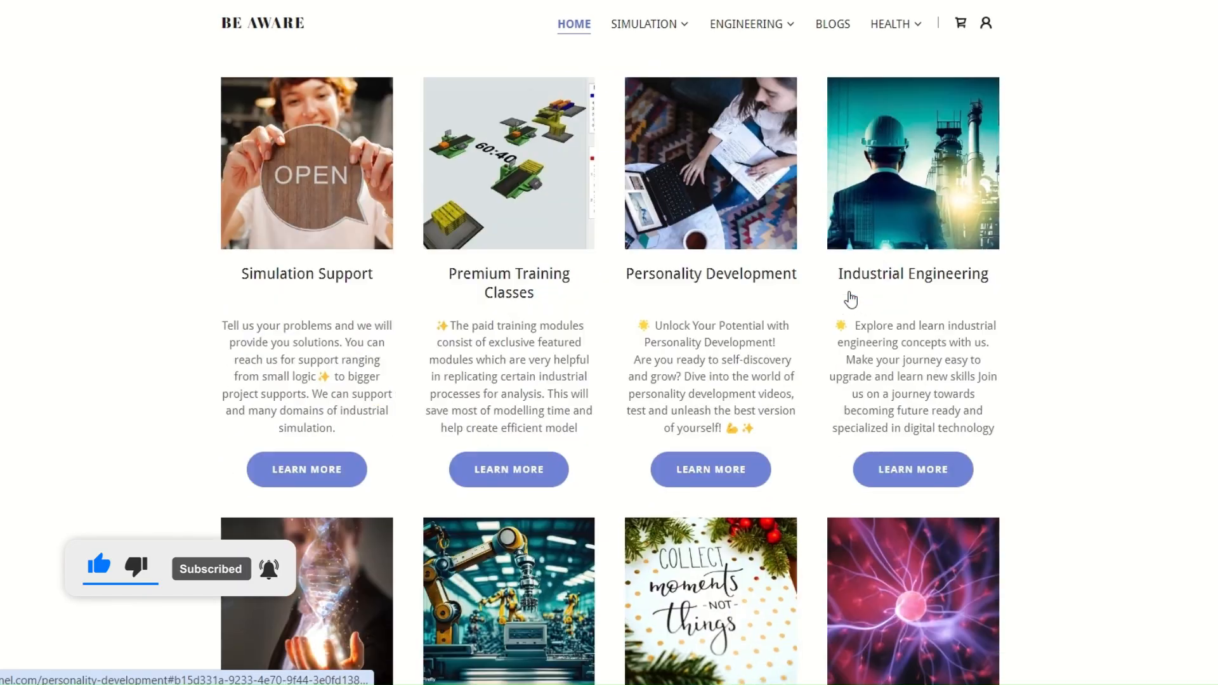
- Open the Simulation page and view its Want to Connect contact form
scroll(697, 257, "up", 15)
scroll(694, 253, "up", 13)
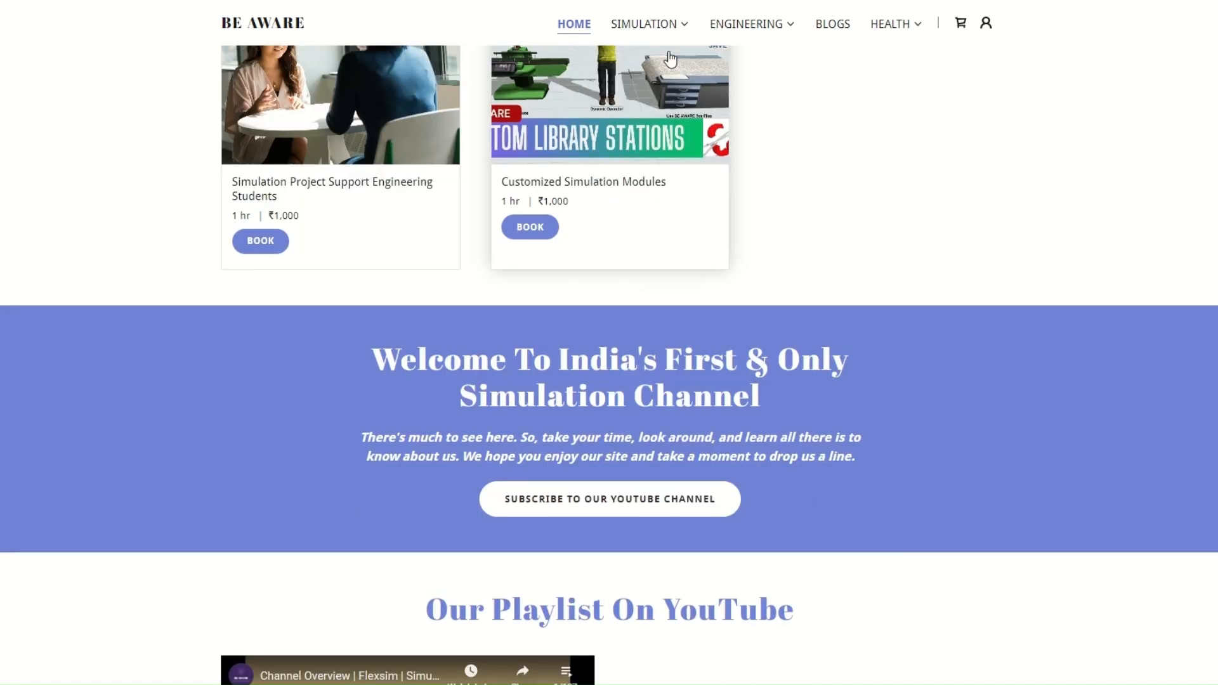
mouse_move(664, 30)
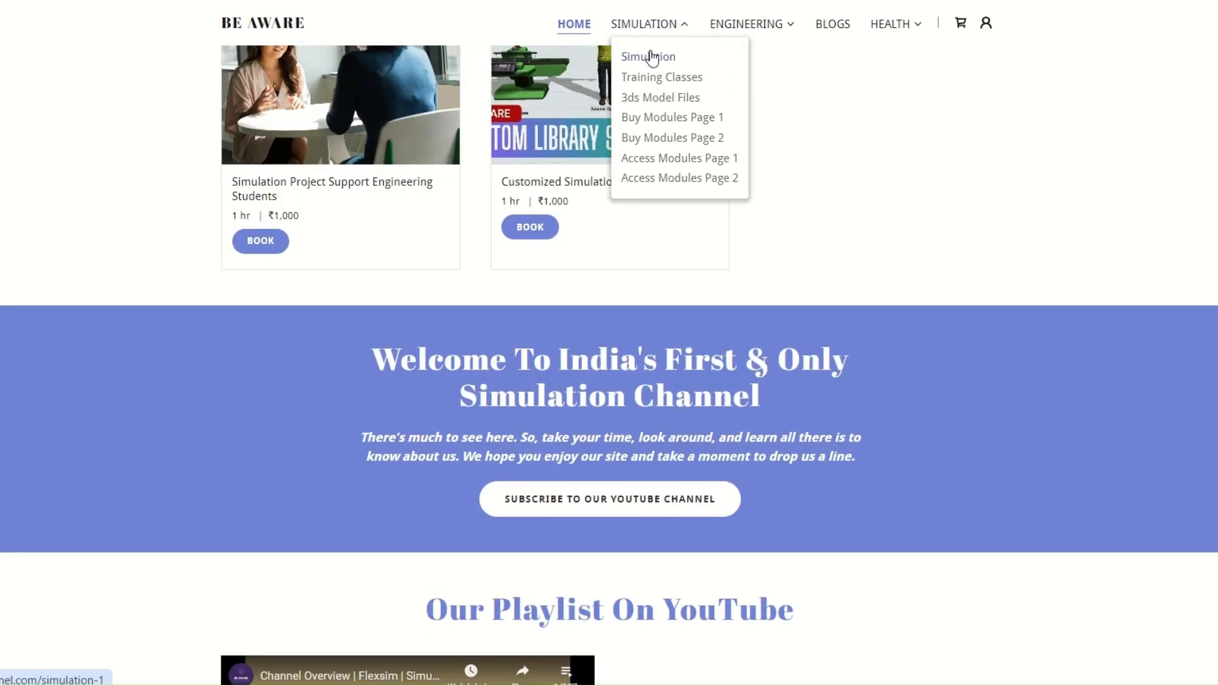
left_click(648, 57)
scroll(675, 307, "down", 10)
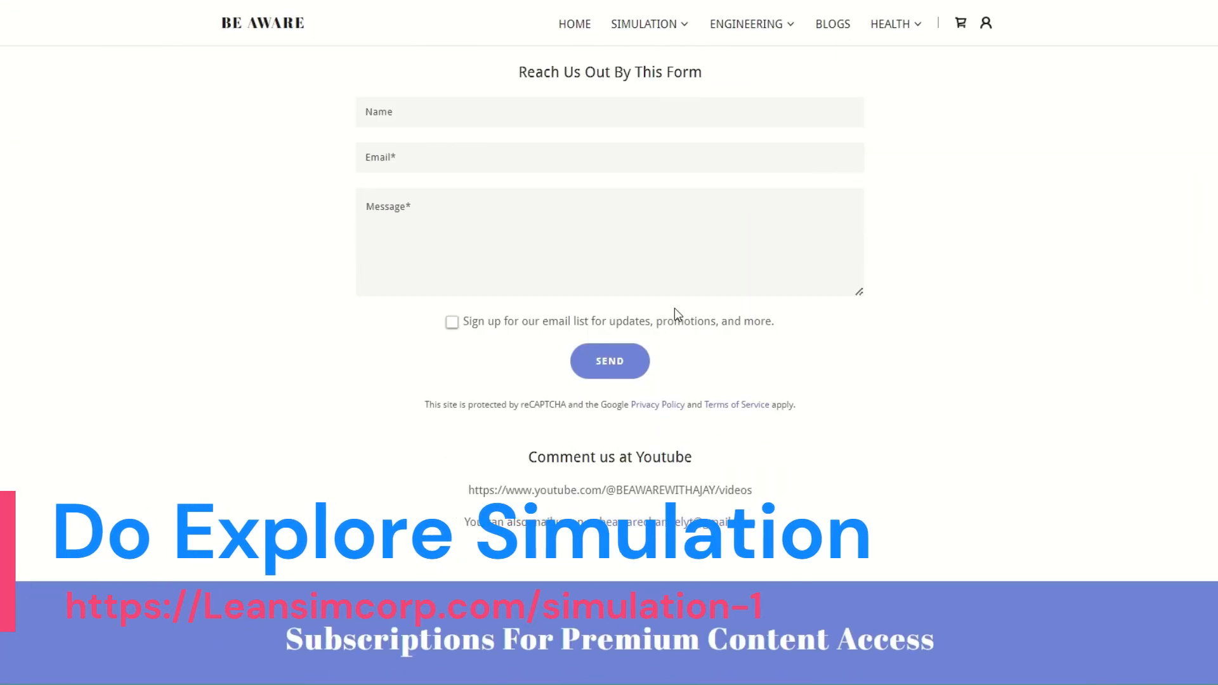
scroll(675, 307, "up", 2)
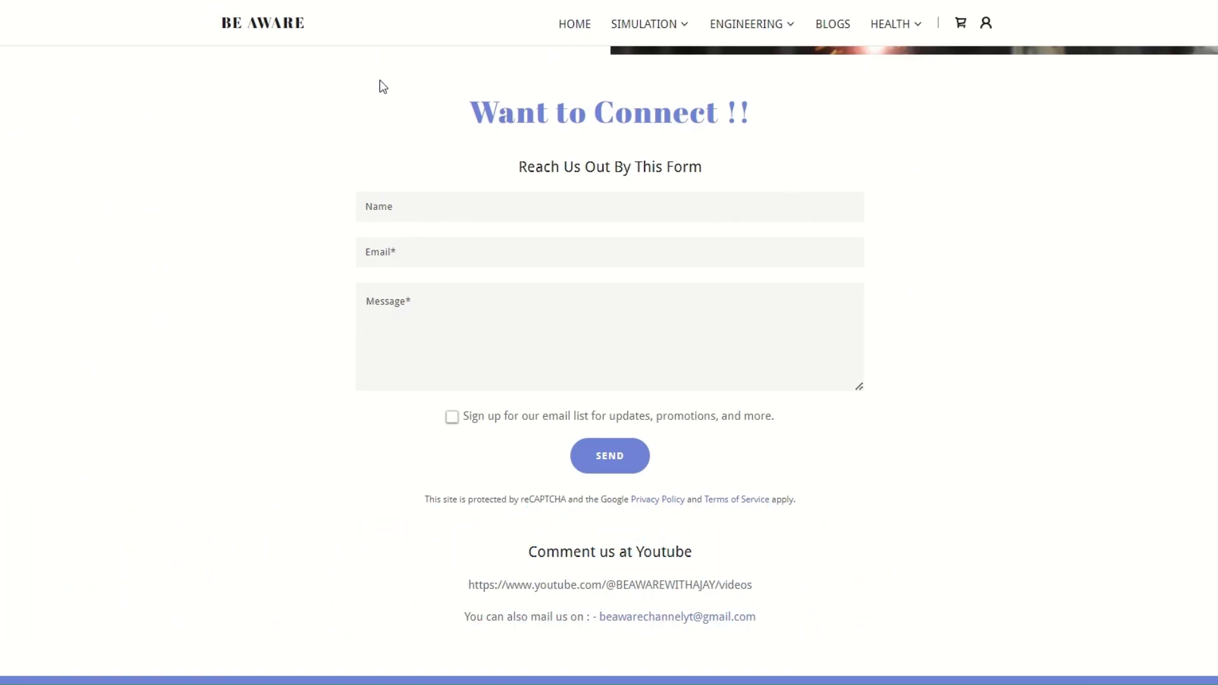
- Return to the home page's appointment services, and open and look through the Training Classes page
left_click(573, 26)
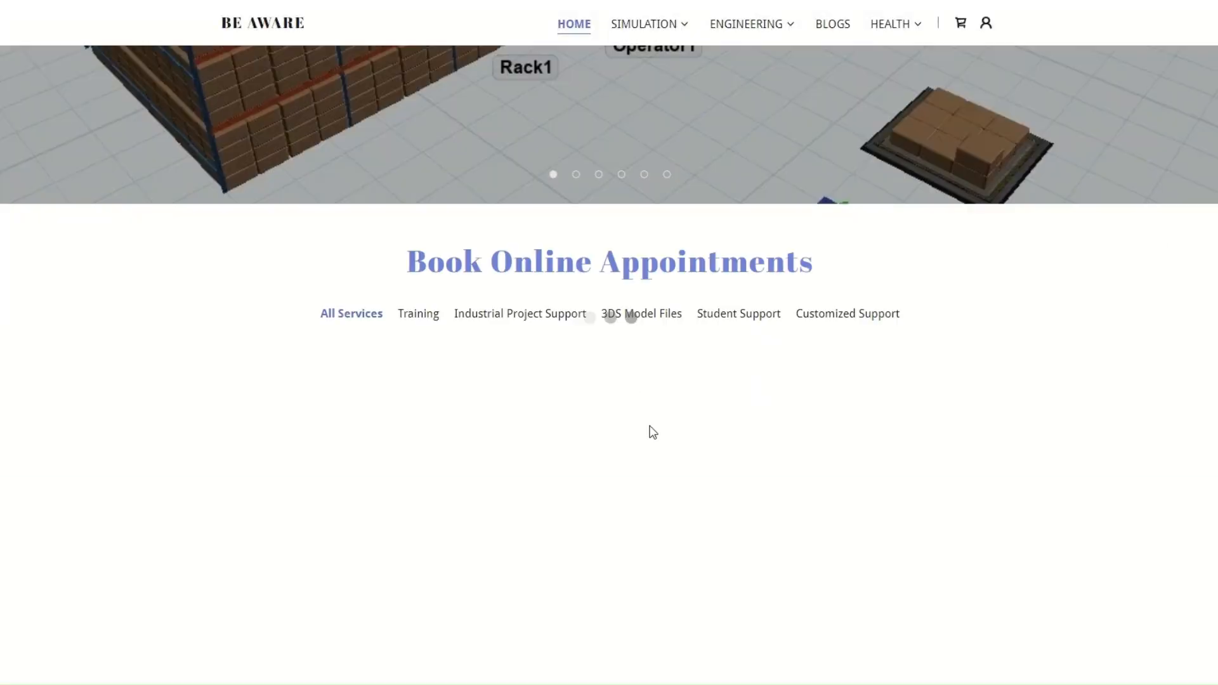
scroll(750, 407, "down", 3)
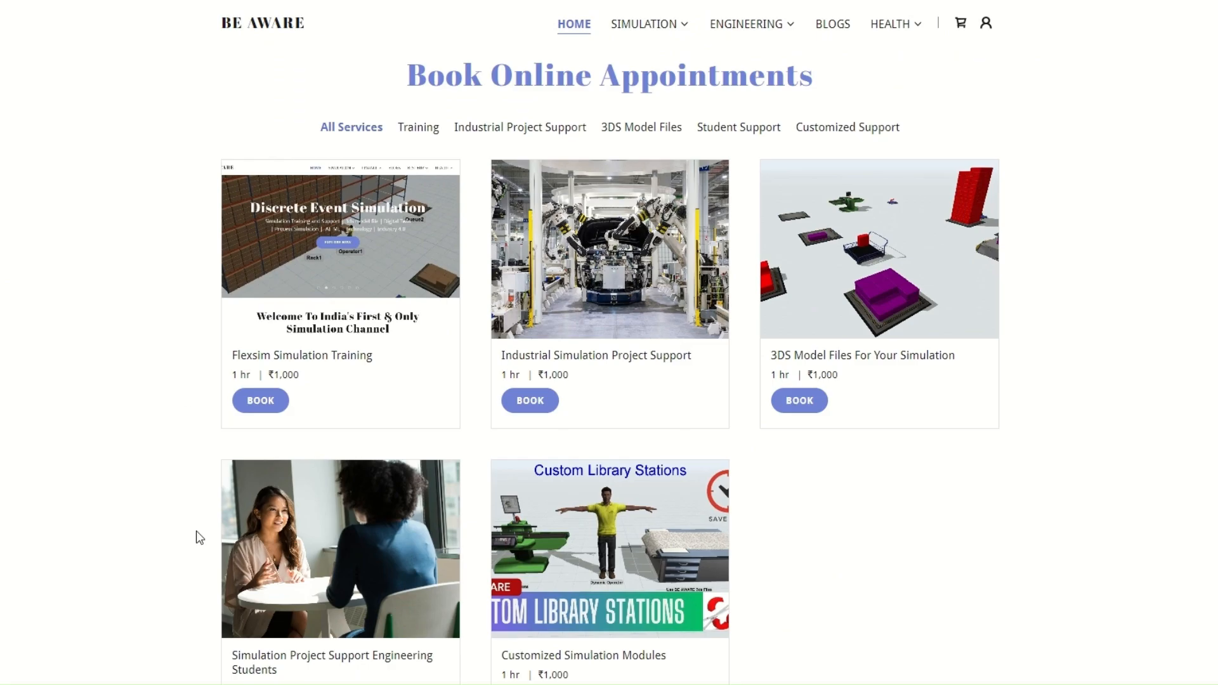
left_click(668, 30)
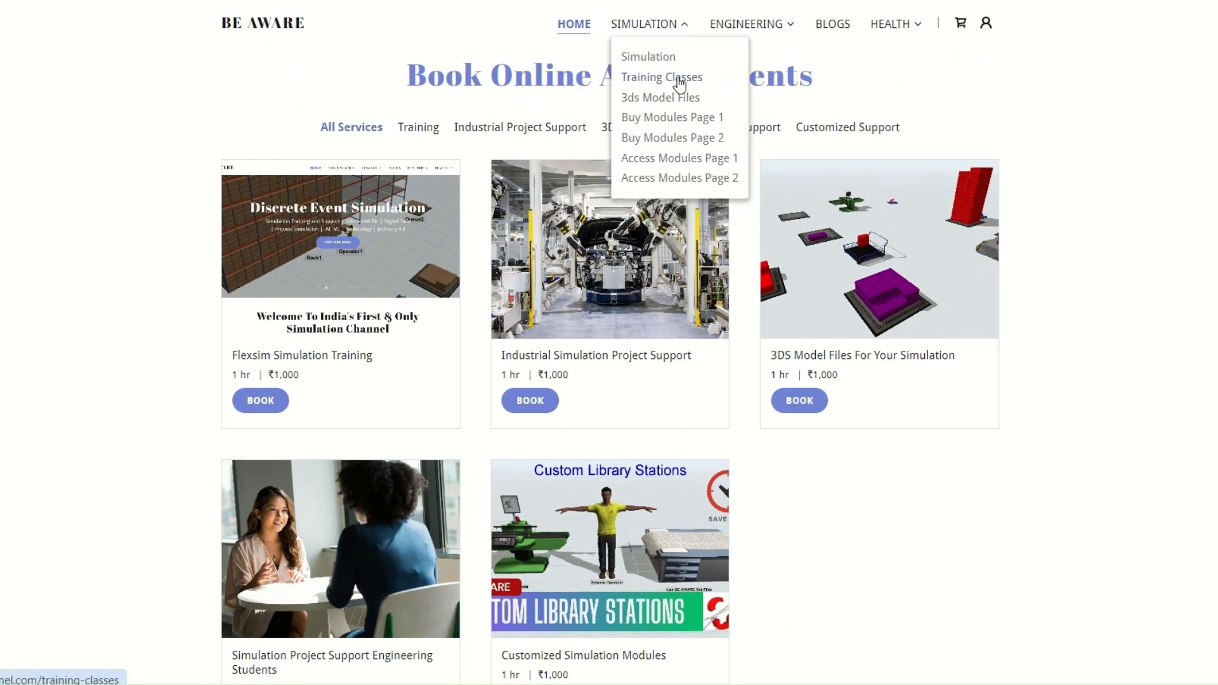
left_click(678, 77)
scroll(666, 244, "down", 12)
scroll(666, 245, "down", 18)
scroll(677, 253, "up", 8)
scroll(678, 253, "up", 15)
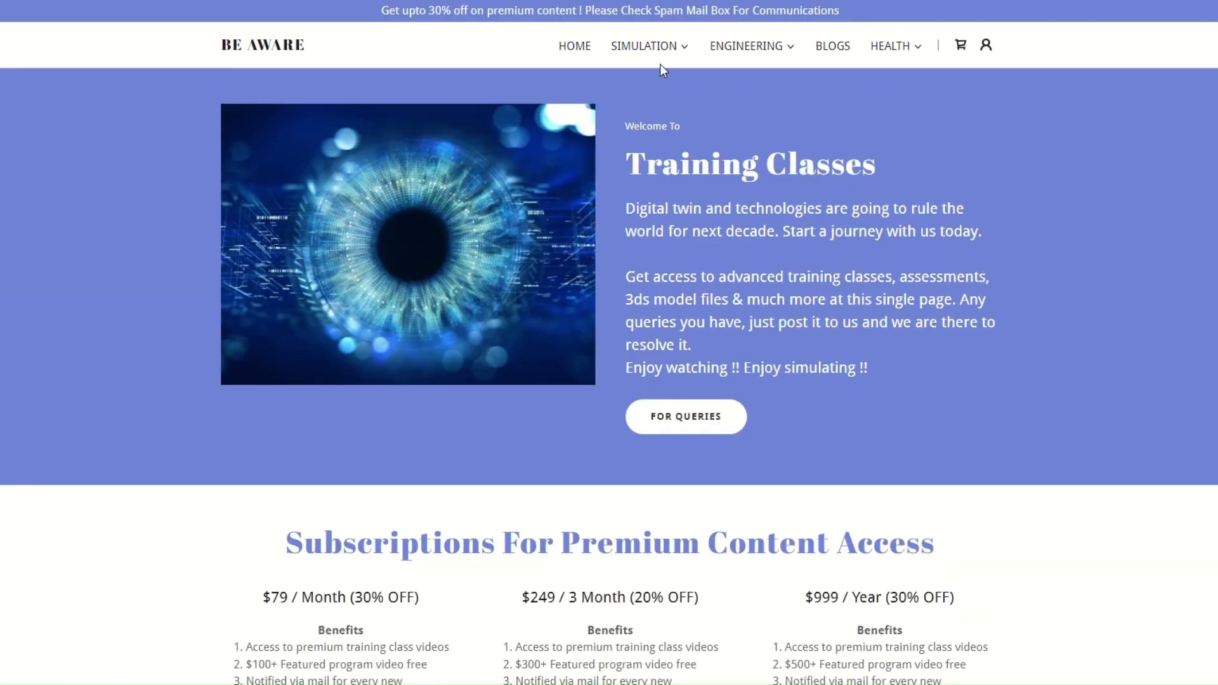
- Open Buy Modules Page 1 and examine the AGV Tugger modules and their payment section
left_click(660, 49)
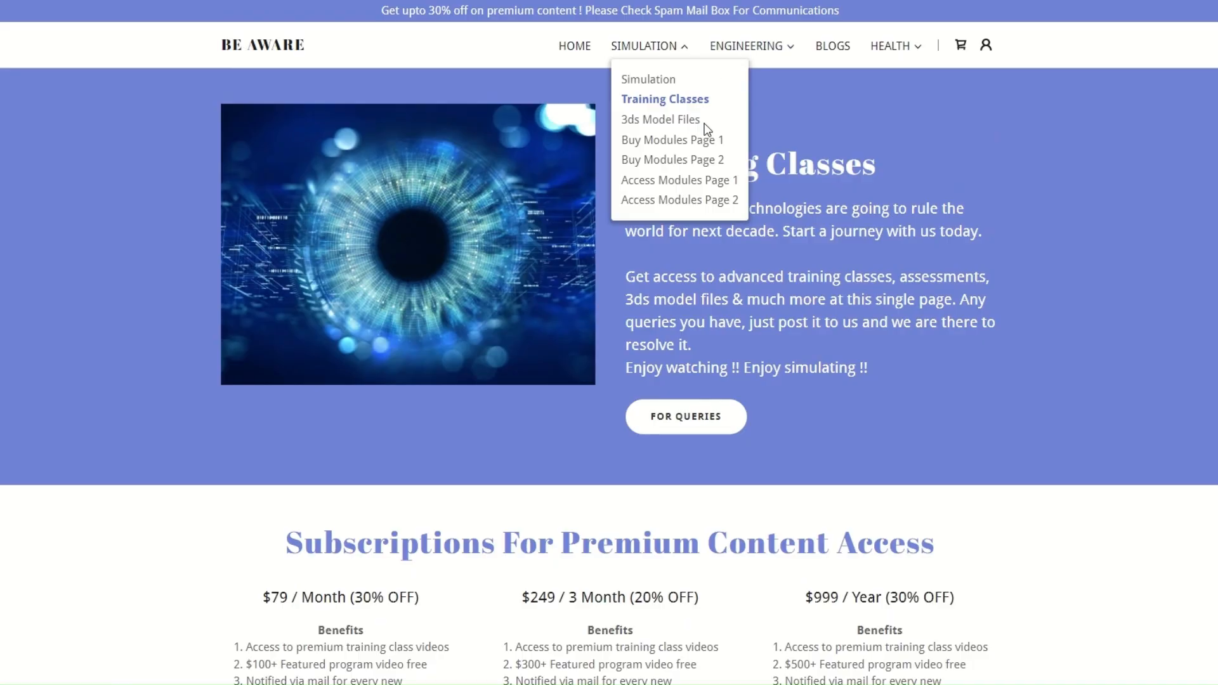
left_click(697, 141)
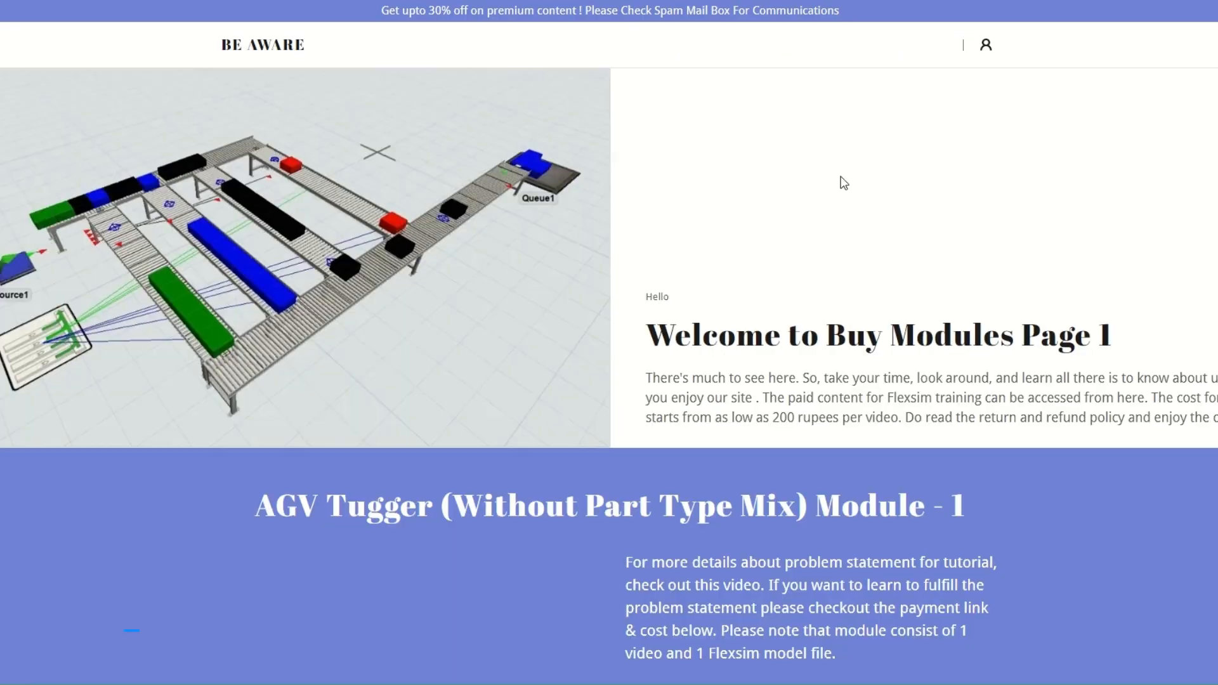
scroll(782, 338, "down", 12)
scroll(781, 338, "up", 15)
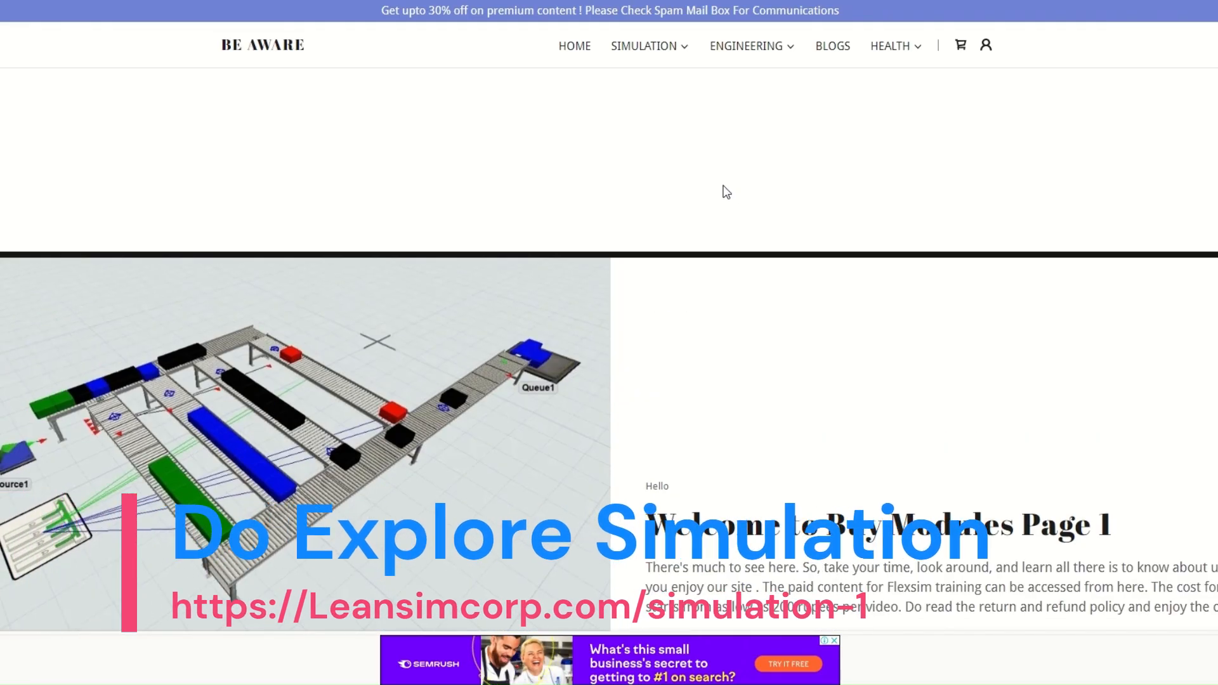
scroll(759, 399, "down", 10)
scroll(757, 396, "down", 15)
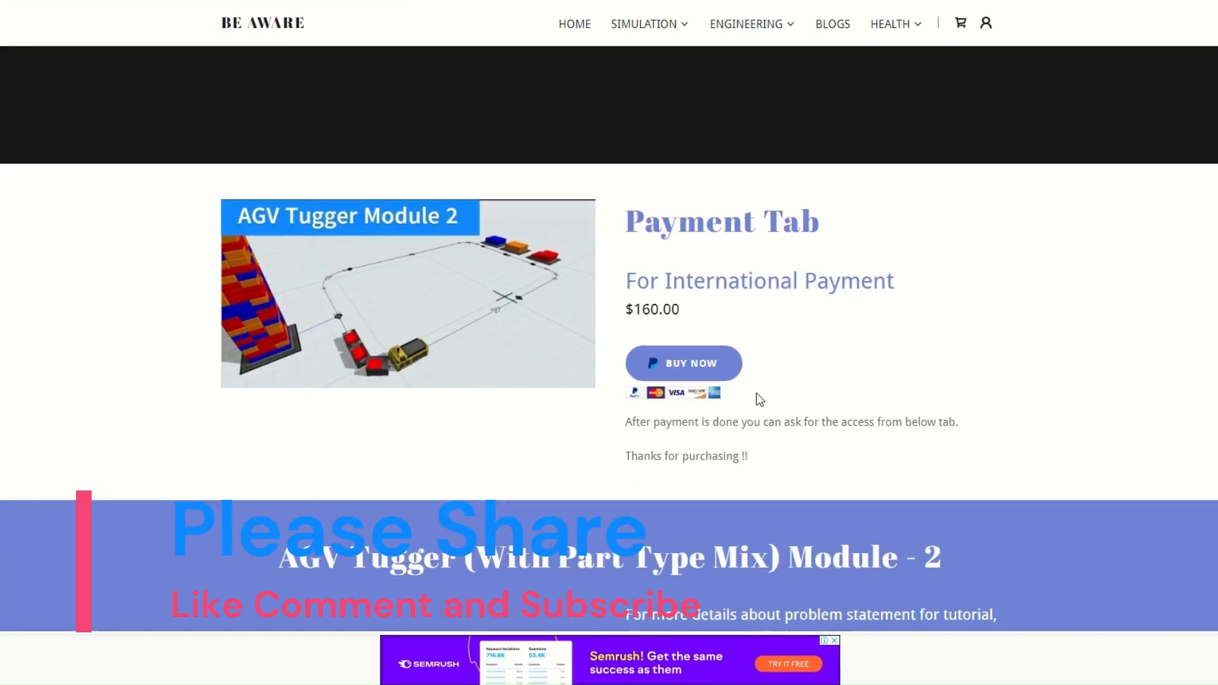
- Open the Industrial Engineering page and review its YouTube playlists and the lesson videos under Some of Our Videos
scroll(757, 394, "up", 20)
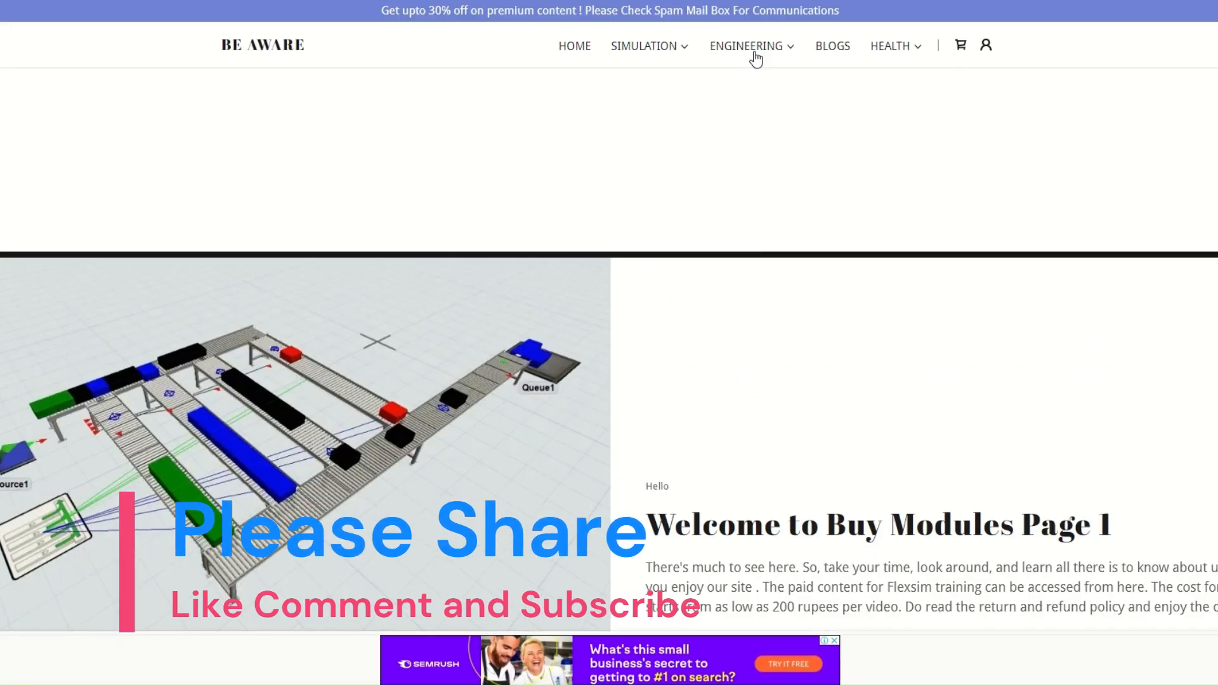
mouse_move(757, 56)
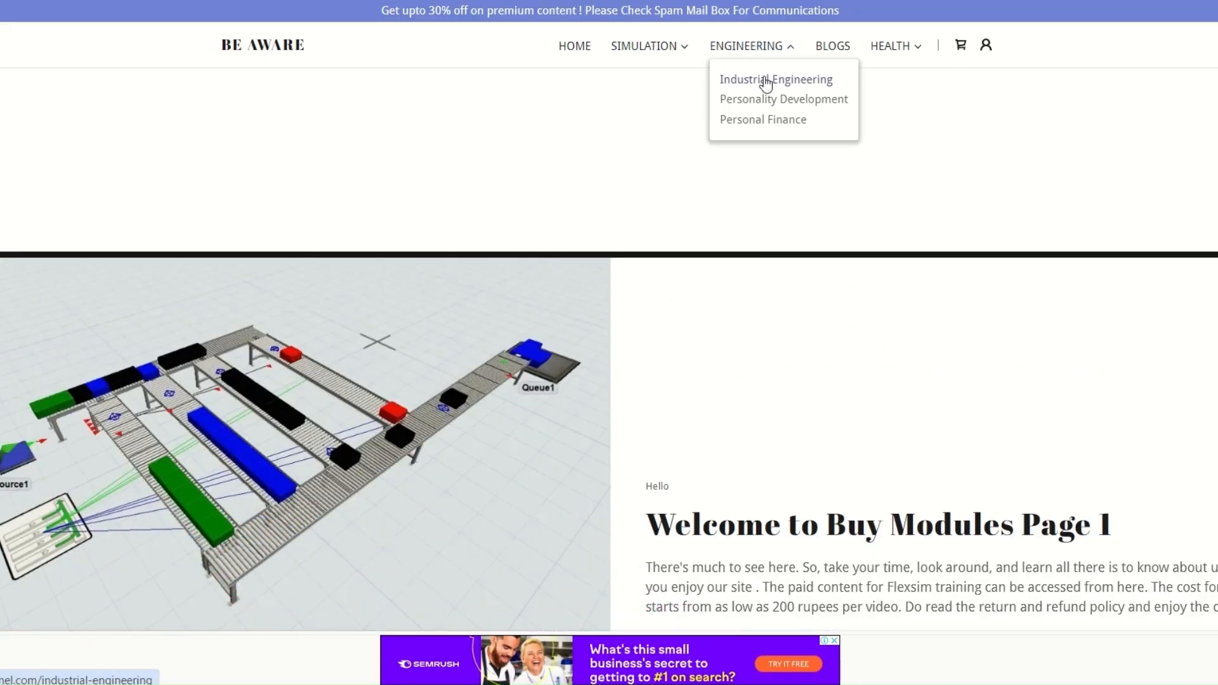
left_click(766, 81)
scroll(743, 279, "down", 5)
scroll(753, 295, "down", 2)
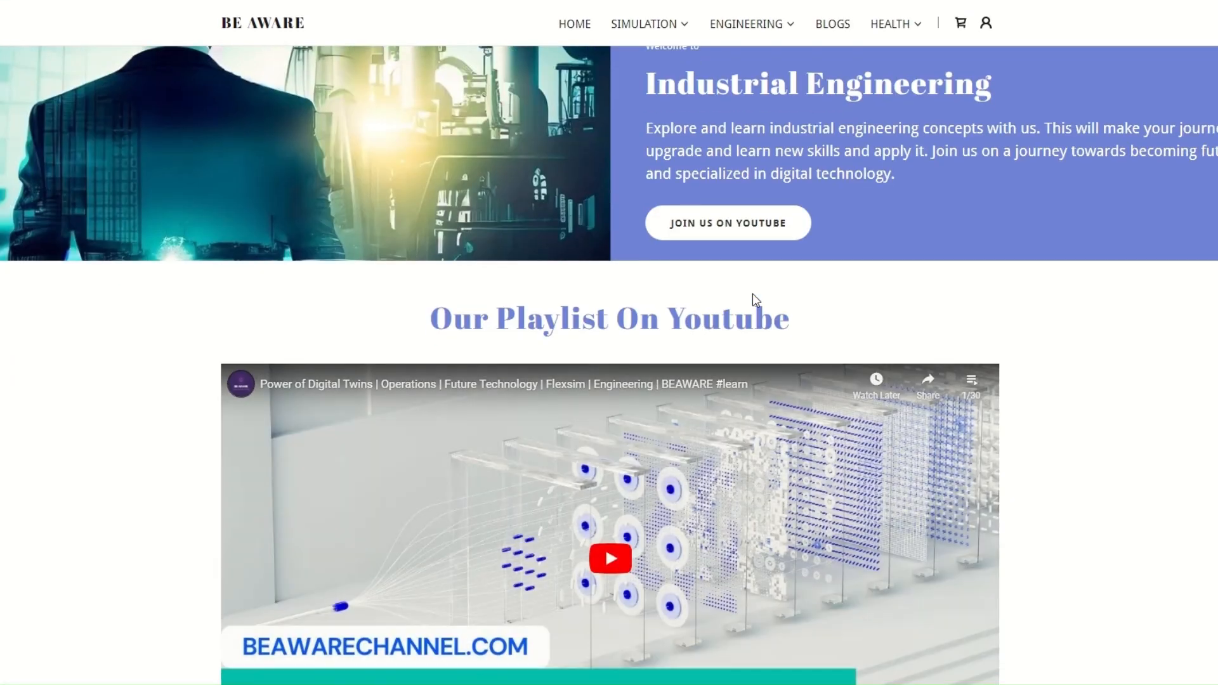
scroll(753, 293, "up", 2)
scroll(752, 293, "down", 6)
scroll(755, 299, "down", 5)
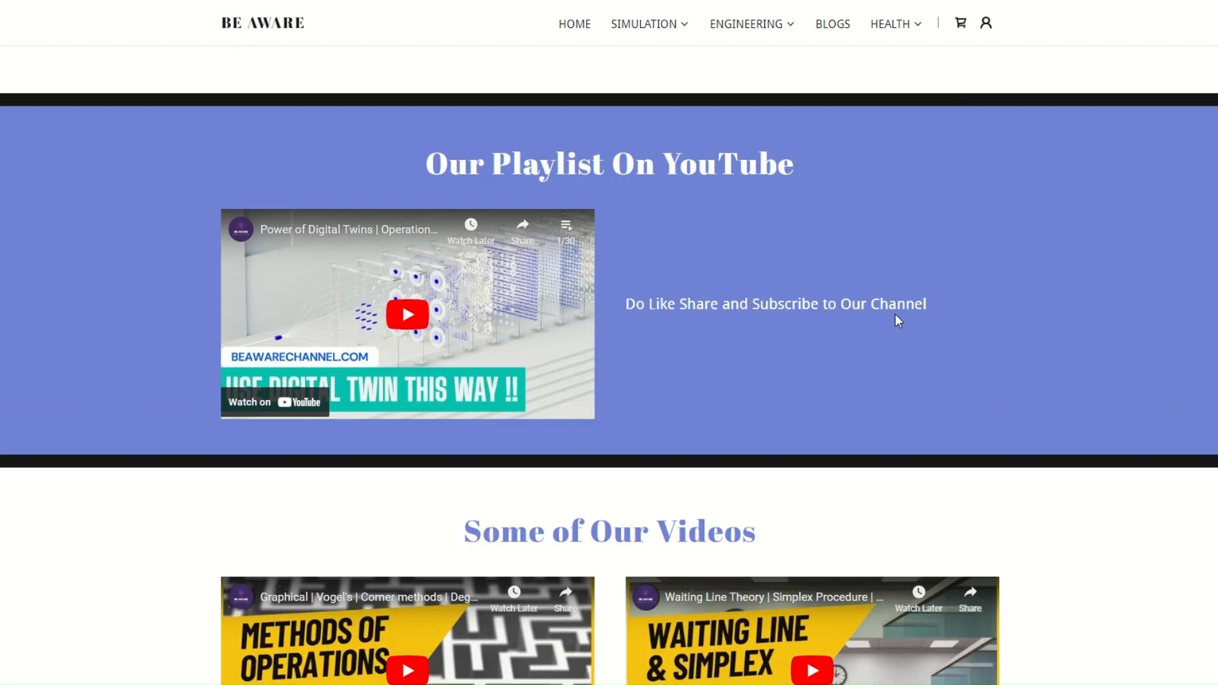
scroll(896, 314, "down", 5)
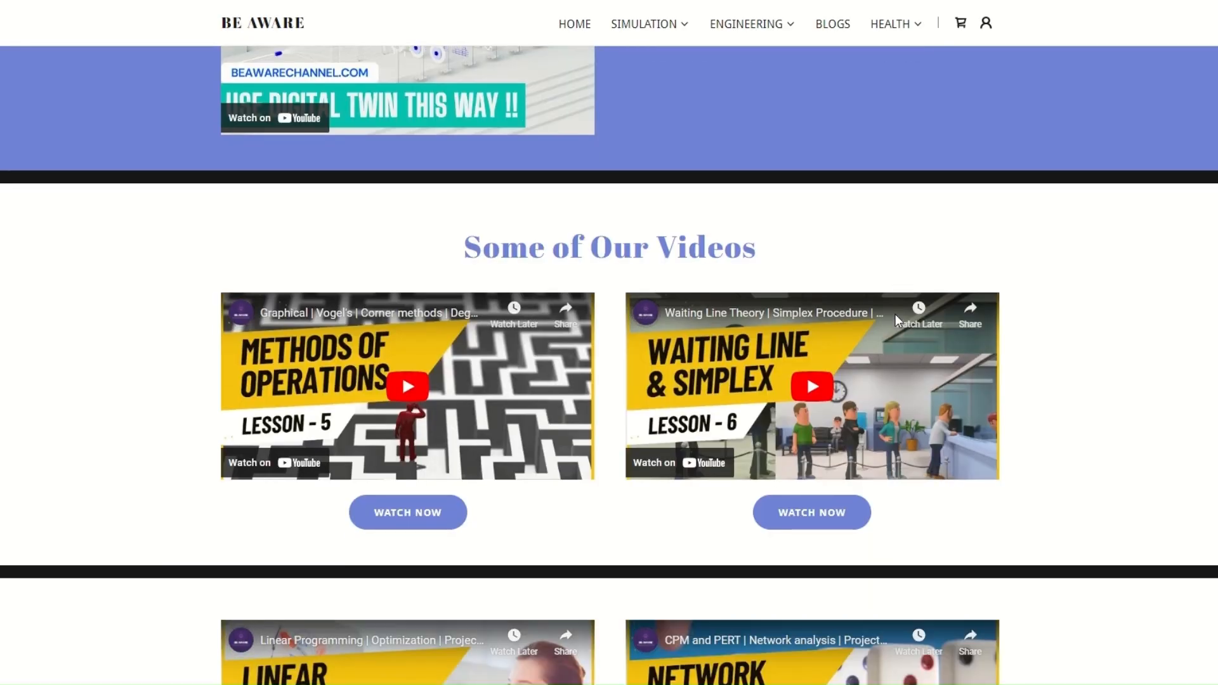
scroll(896, 315, "down", 15)
scroll(646, 341, "up", 20)
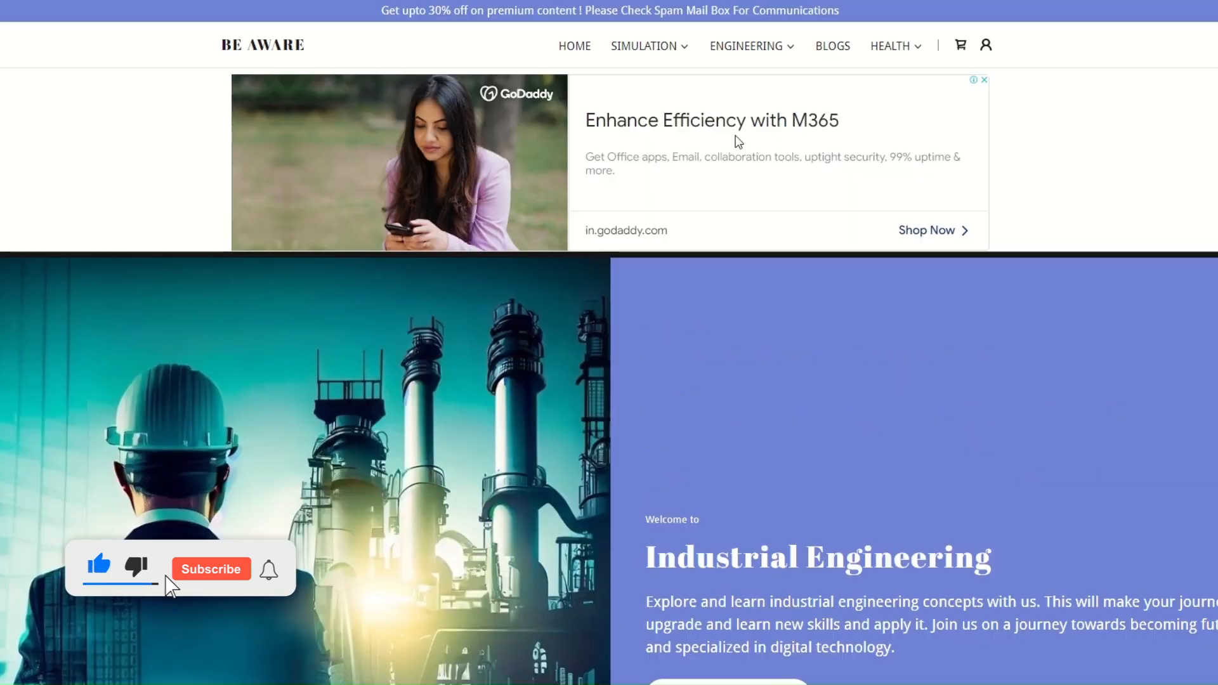
- Open the Personality Development page and view its What's For You section
scroll(734, 150, "down", 8)
mouse_move(776, 31)
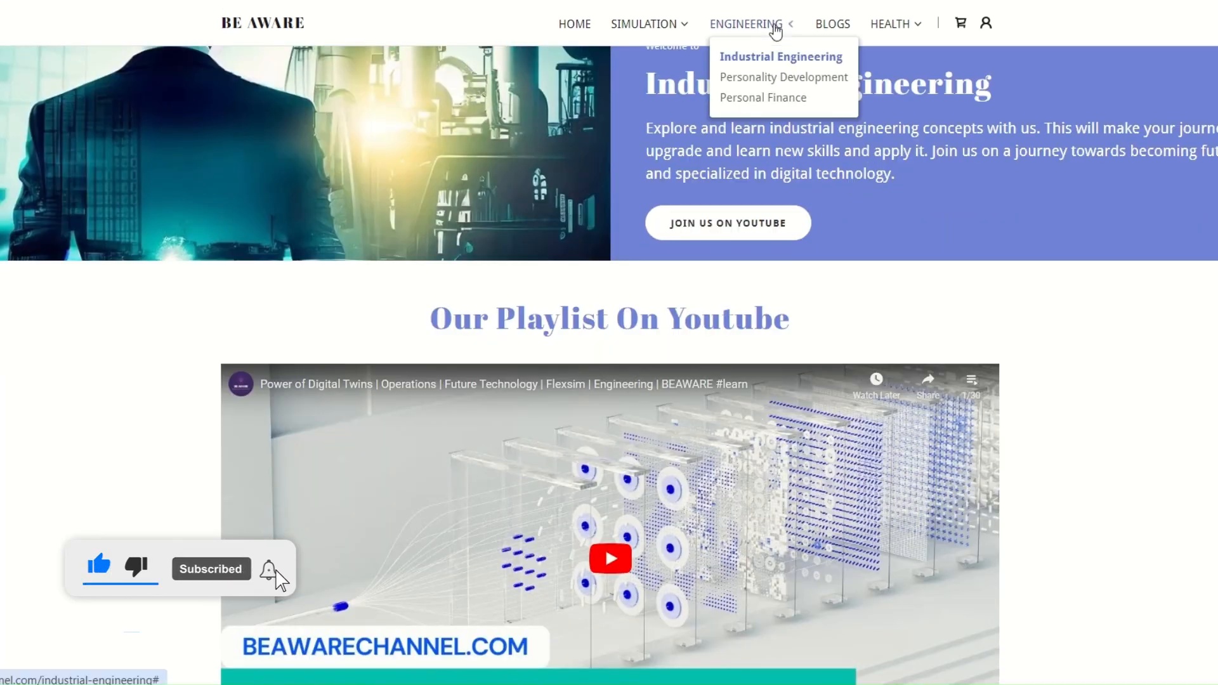
left_click(778, 78)
scroll(792, 267, "down", 7)
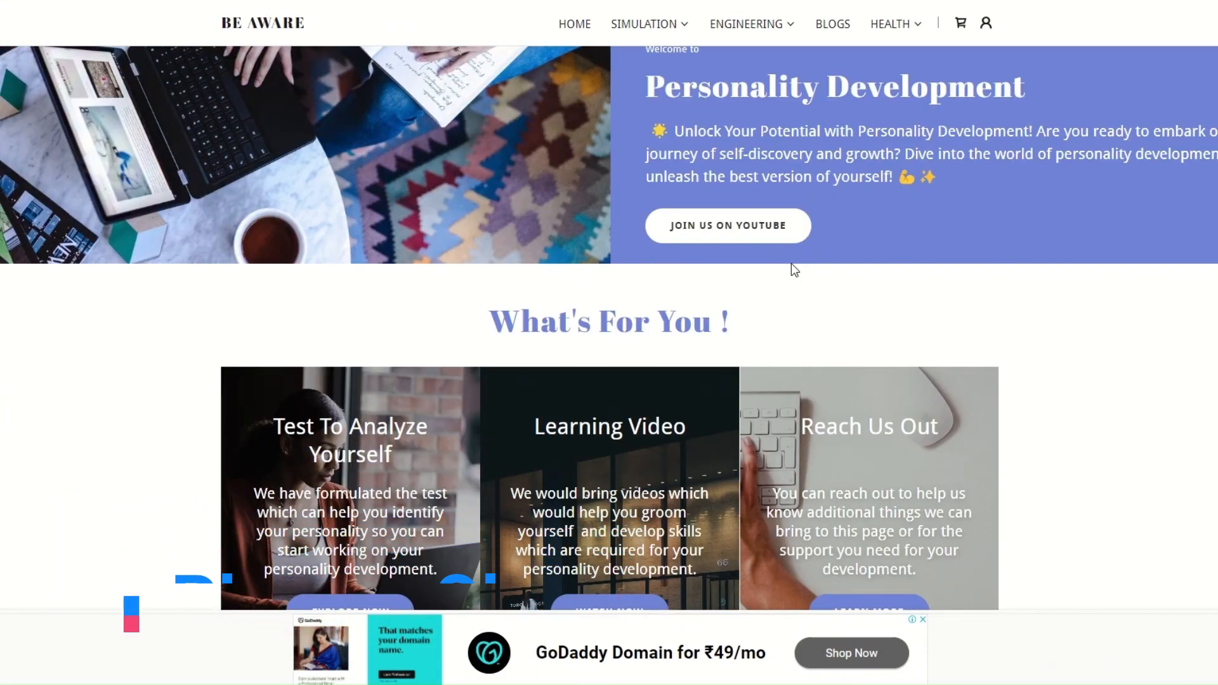
scroll(792, 266, "down", 4)
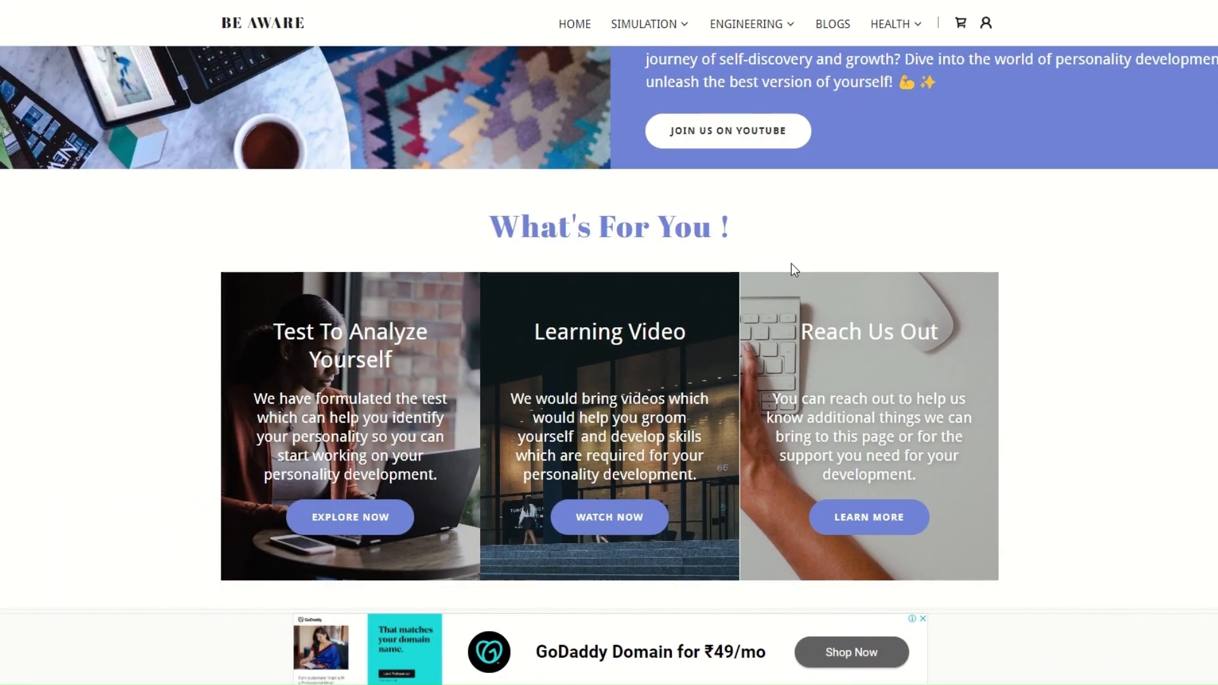
- Review the Your Dose for Development video and the introvert and good listener tests under Test Yourself
scroll(831, 416, "down", 12)
scroll(831, 416, "up", 3)
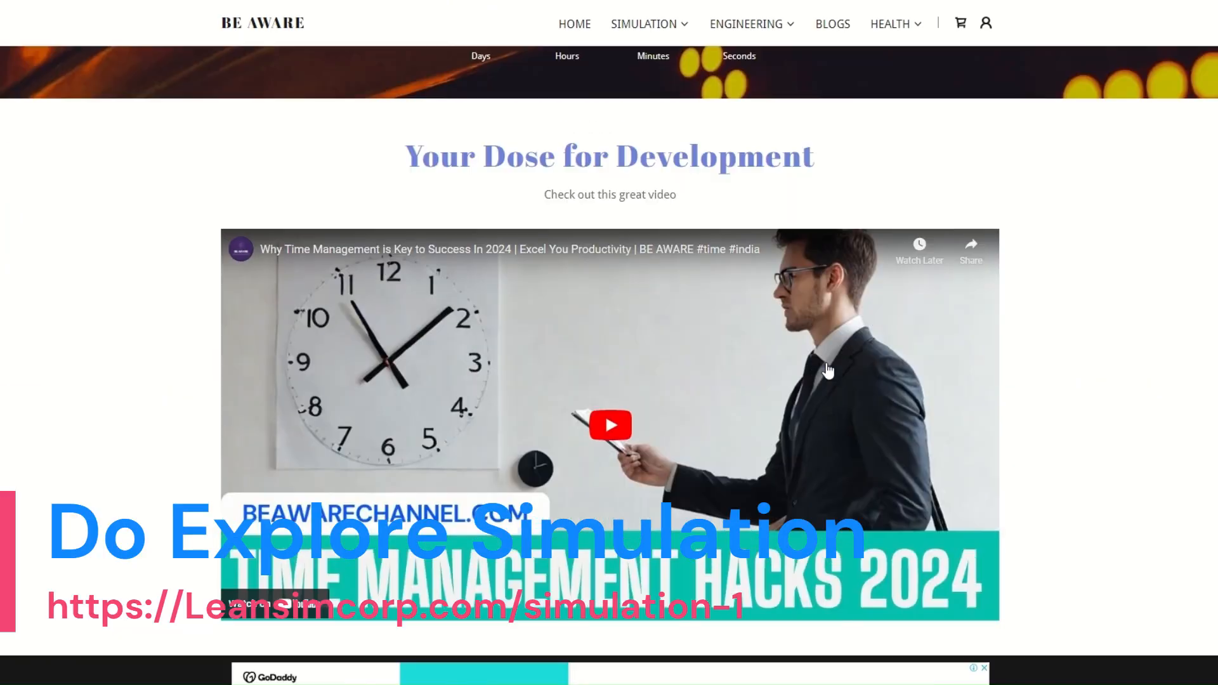
scroll(949, 345, "down", 13)
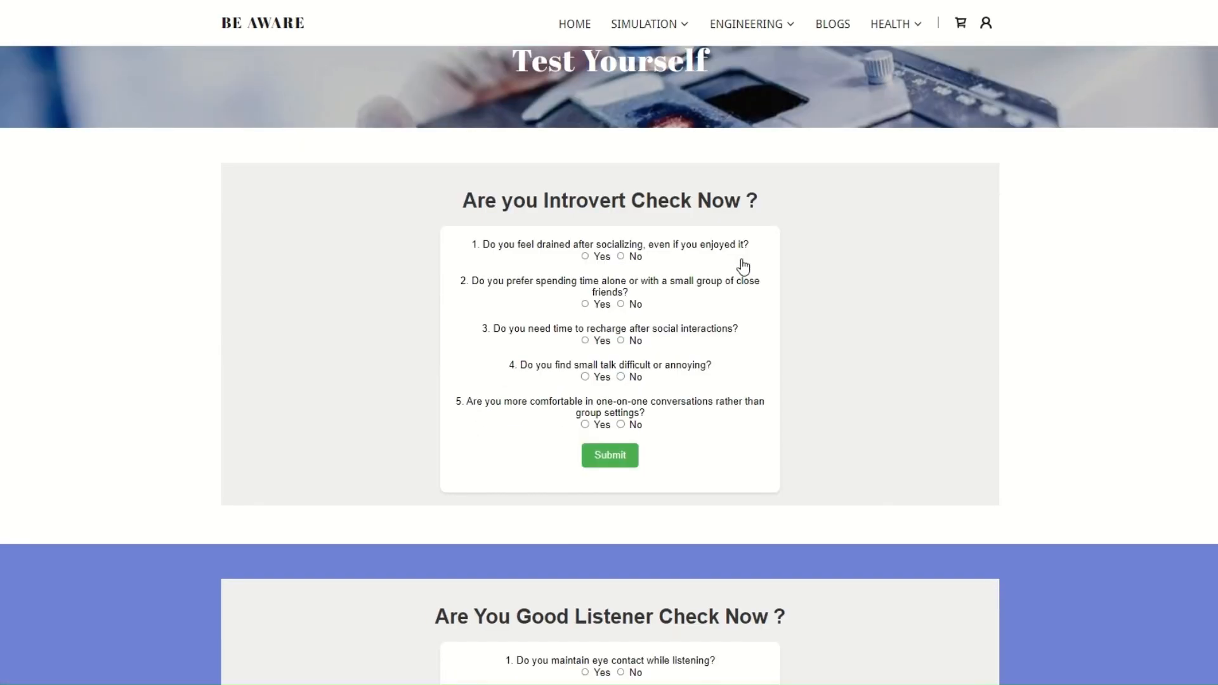
scroll(744, 266, "up", 13)
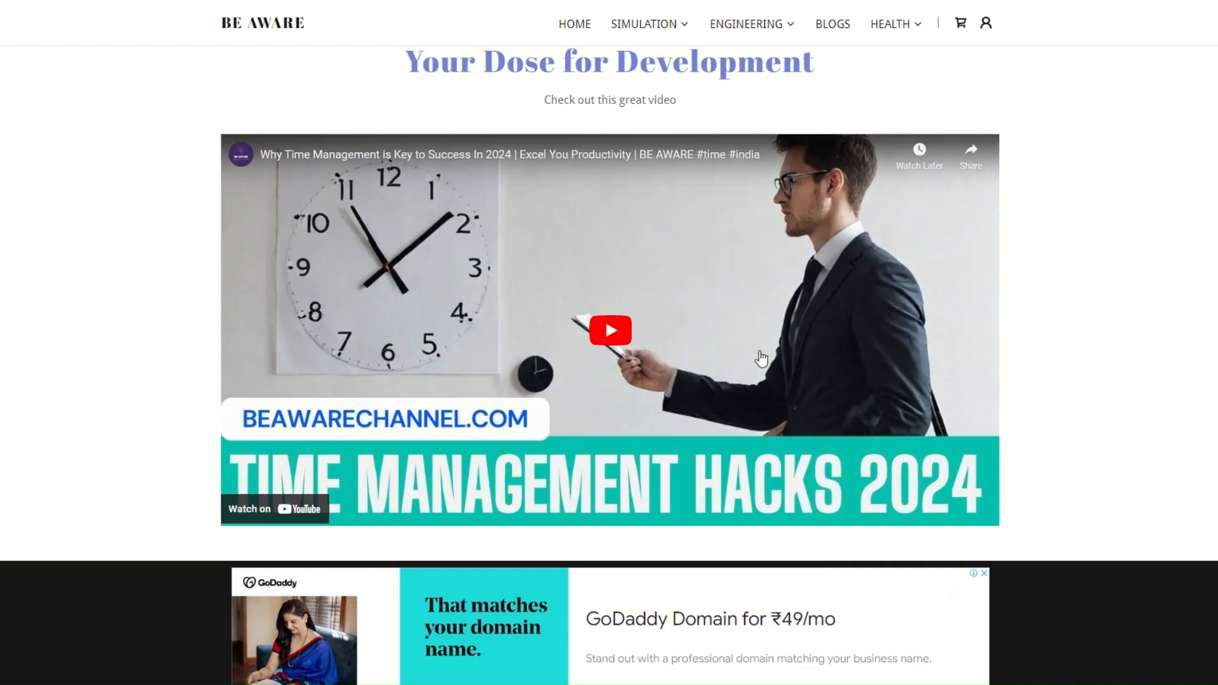
scroll(762, 359, "down", 15)
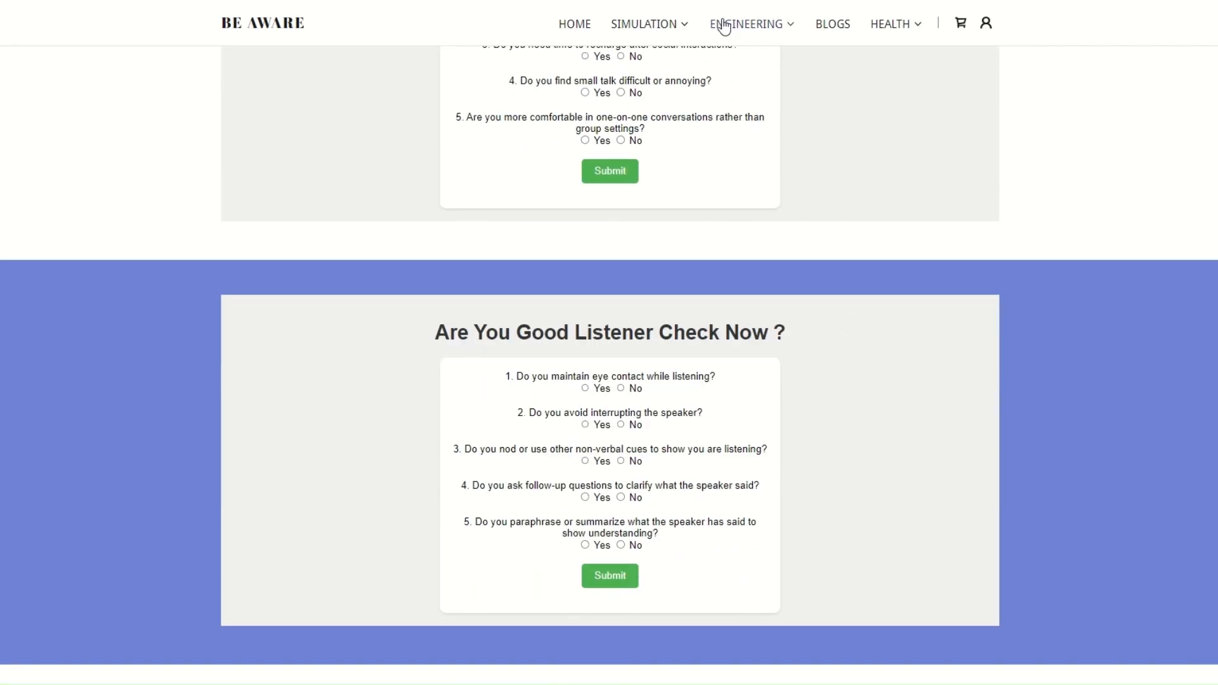
- Open the Personal Finance page and view its welcome text and What's For You section
mouse_move(724, 30)
left_click(744, 99)
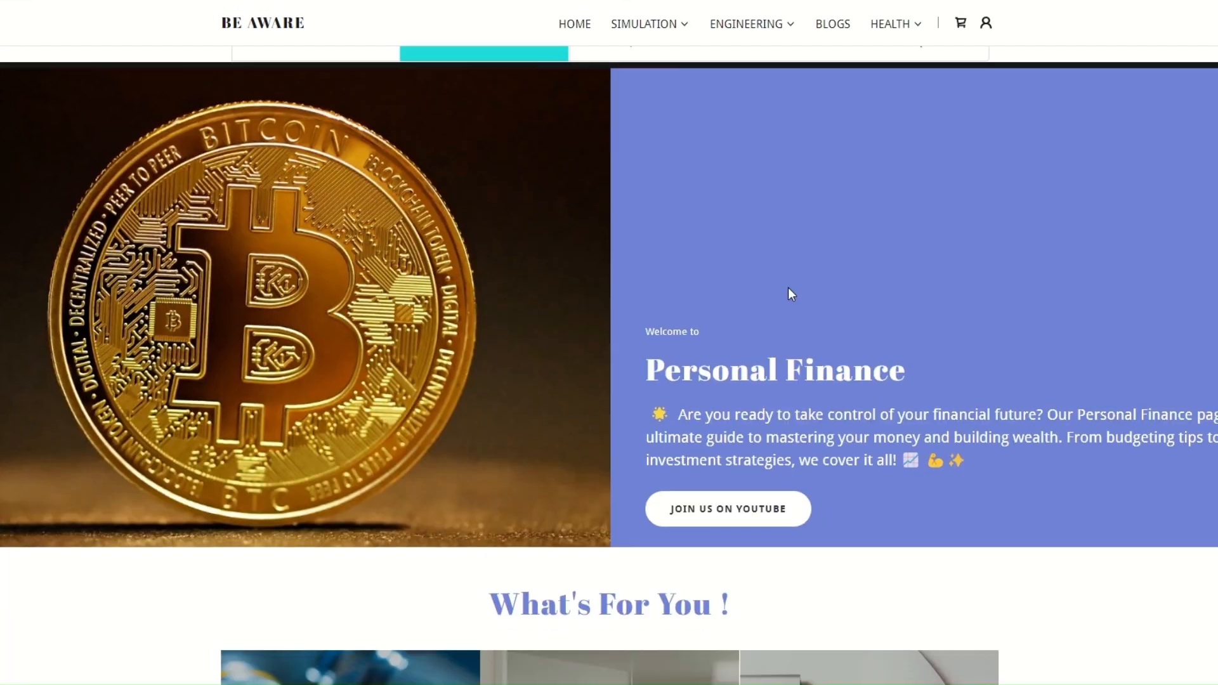
scroll(788, 288, "down", 3)
scroll(788, 287, "down", 3)
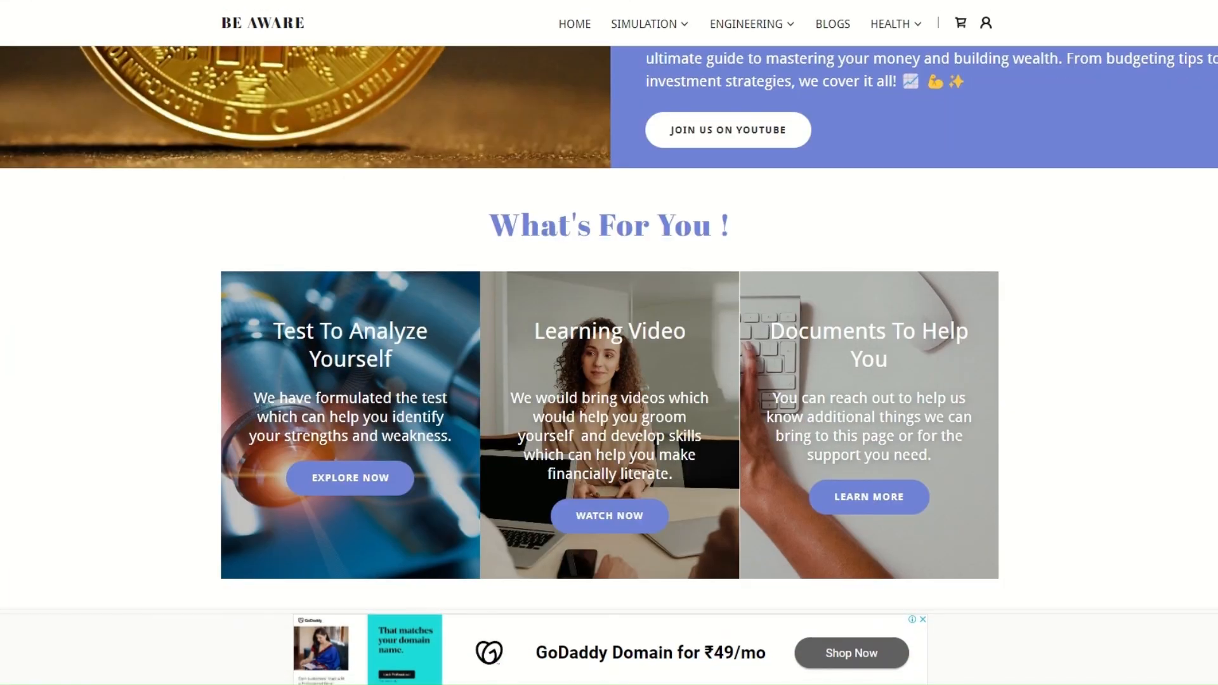
scroll(770, 344, "up", 2)
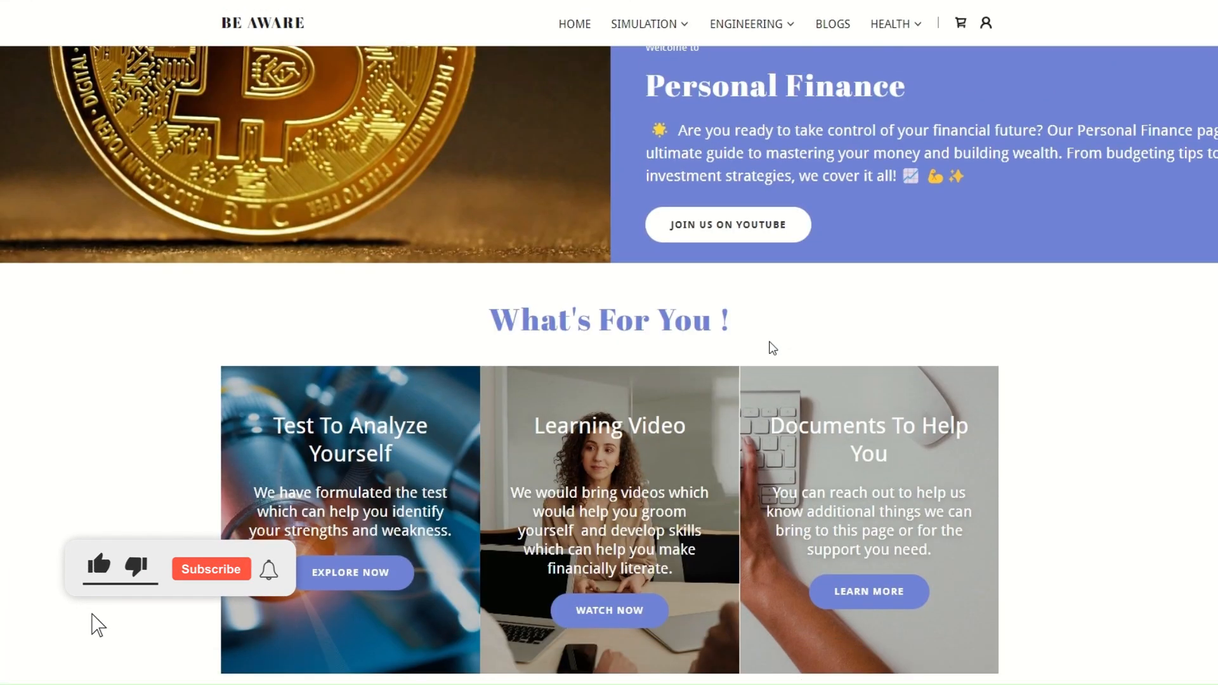
scroll(772, 348, "down", 4)
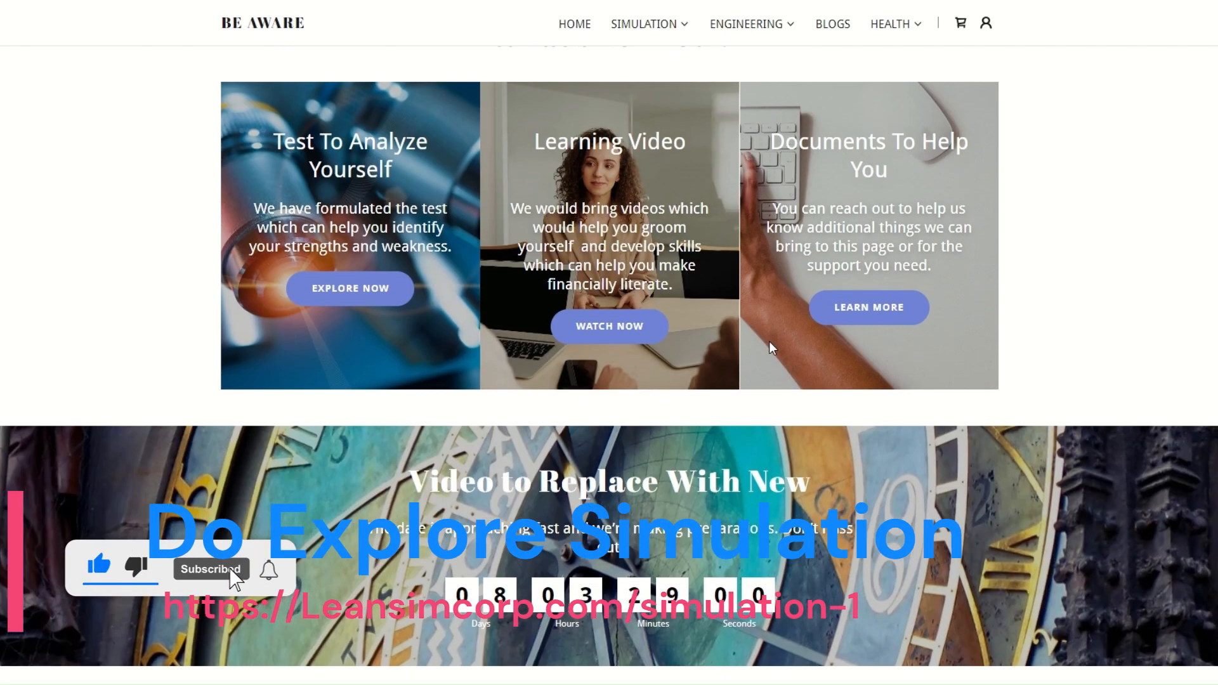
- Review the Personal Finance page's countdown, the Your Dose for Wealth Creation video and the Subscribe section
scroll(790, 293, "down", 5)
scroll(788, 288, "up", 1)
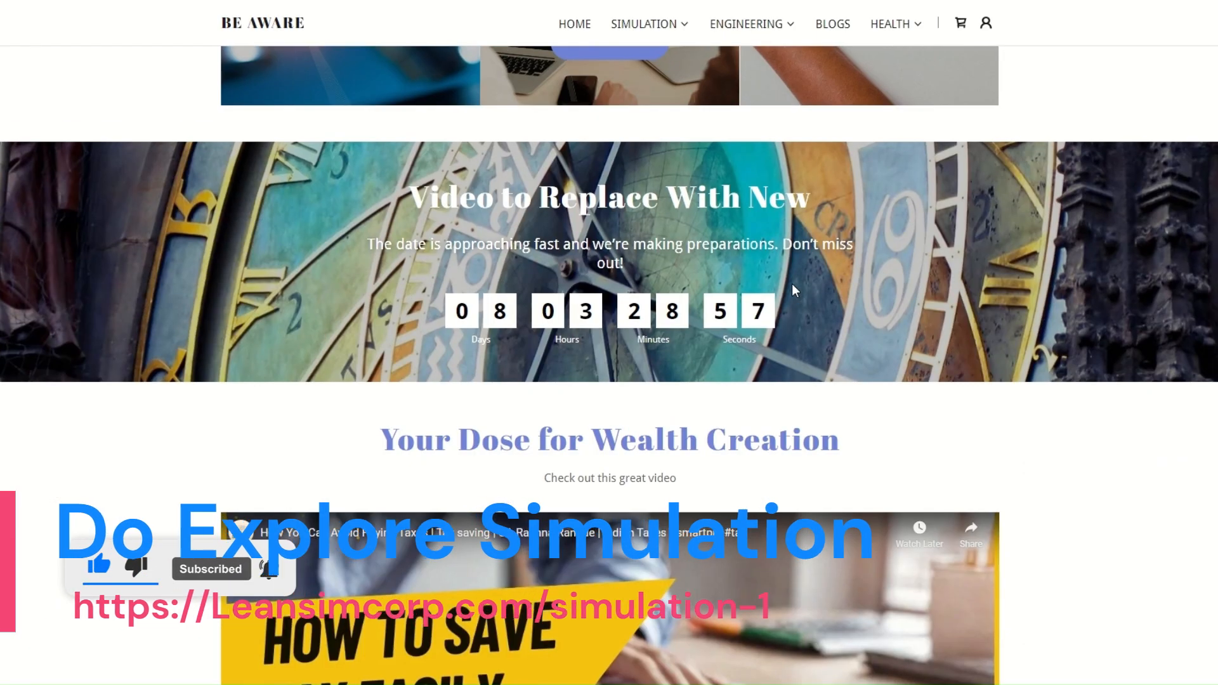
scroll(817, 256, "down", 1)
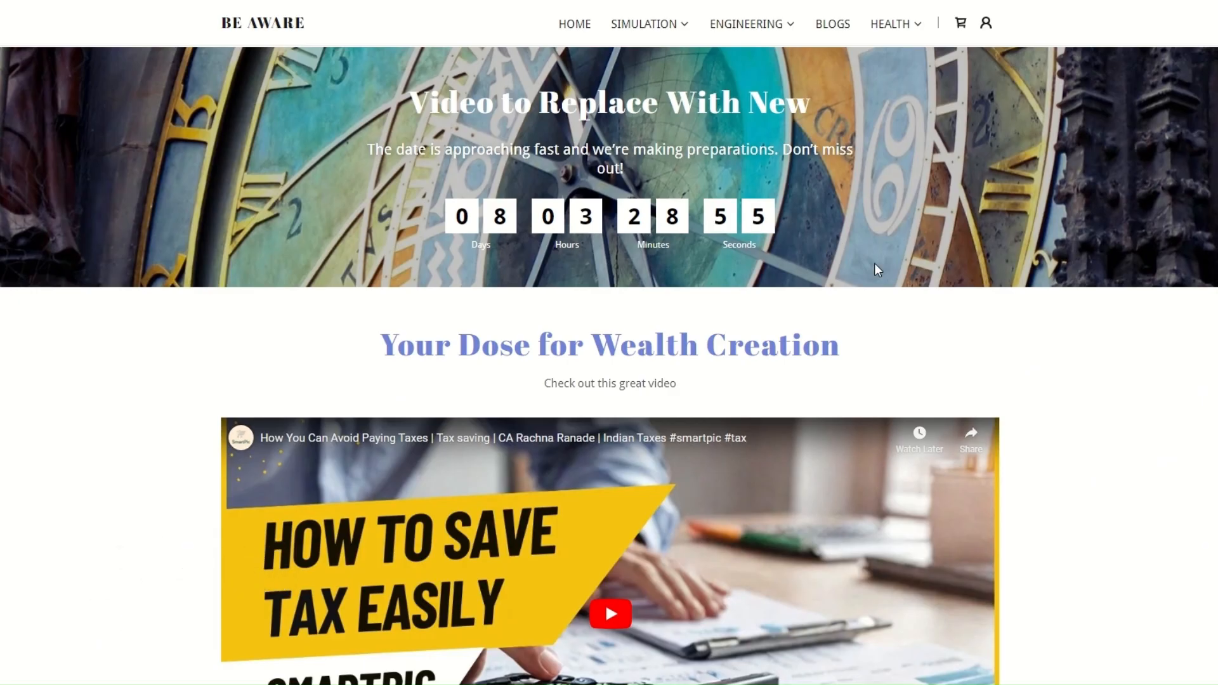
scroll(879, 321, "down", 3)
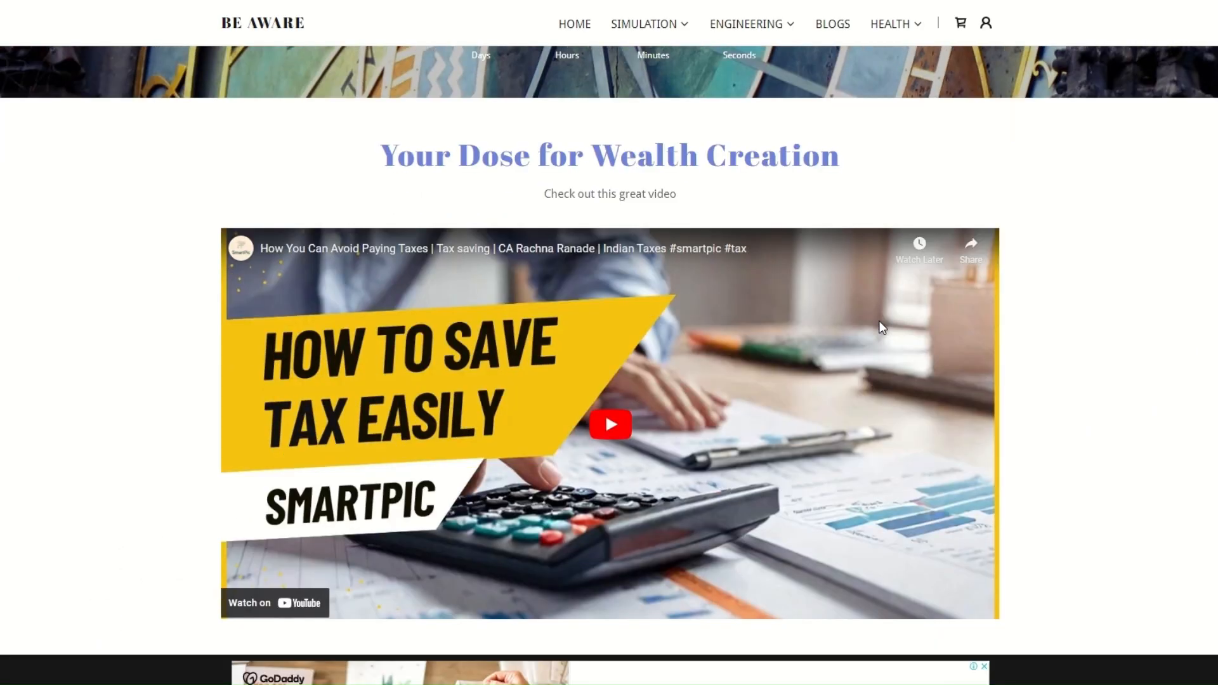
scroll(882, 327, "down", 3)
scroll(882, 327, "up", 1)
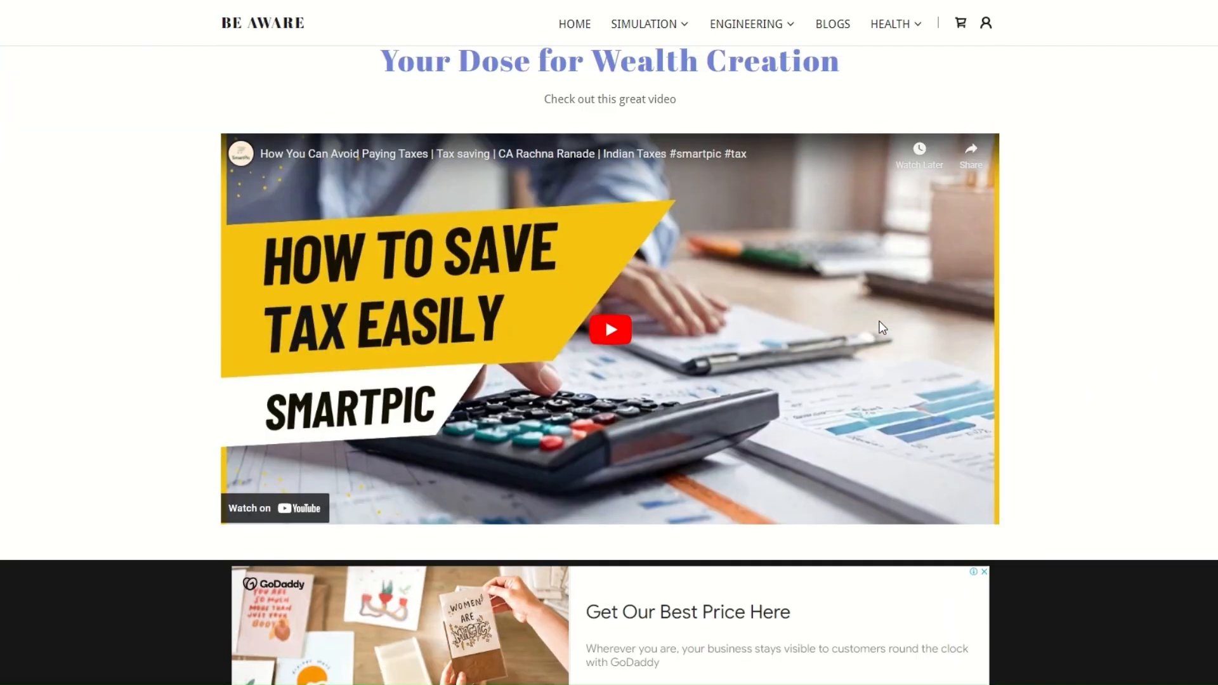
scroll(968, 307, "down", 7)
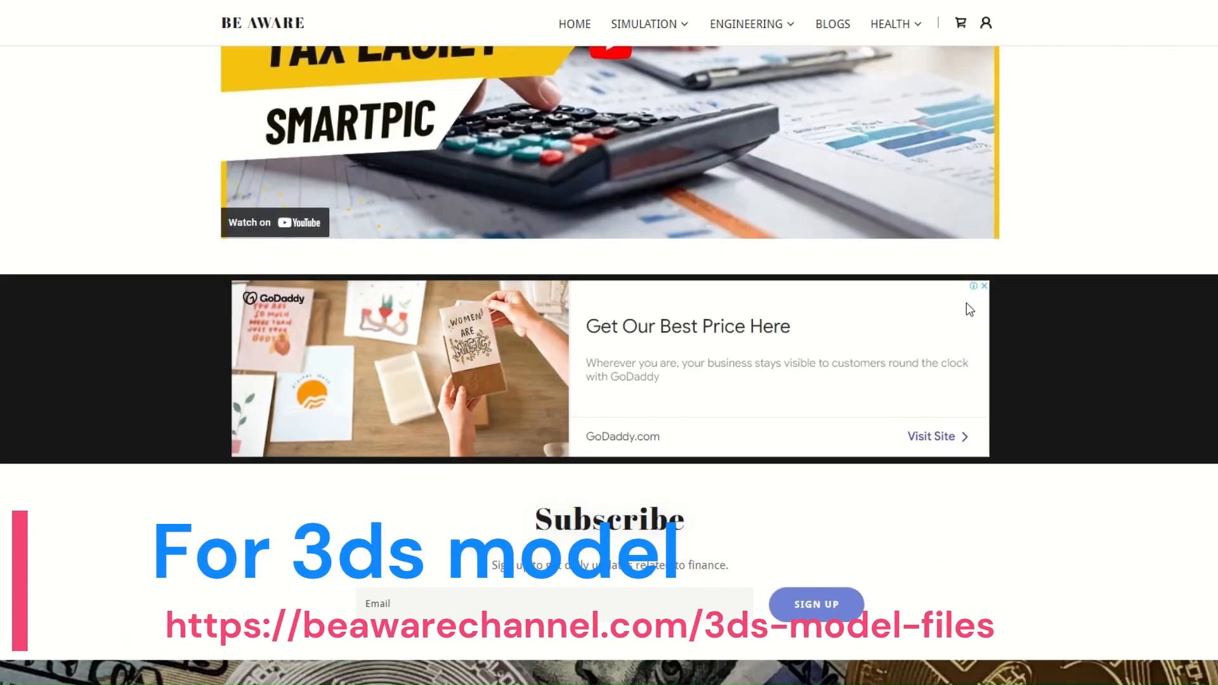
scroll(966, 304, "up", 8)
scroll(965, 303, "up", 3)
scroll(966, 304, "up", 10)
- Open the Blogs page and review its introduction, subscription section, blog posts and categories
left_click(768, 51)
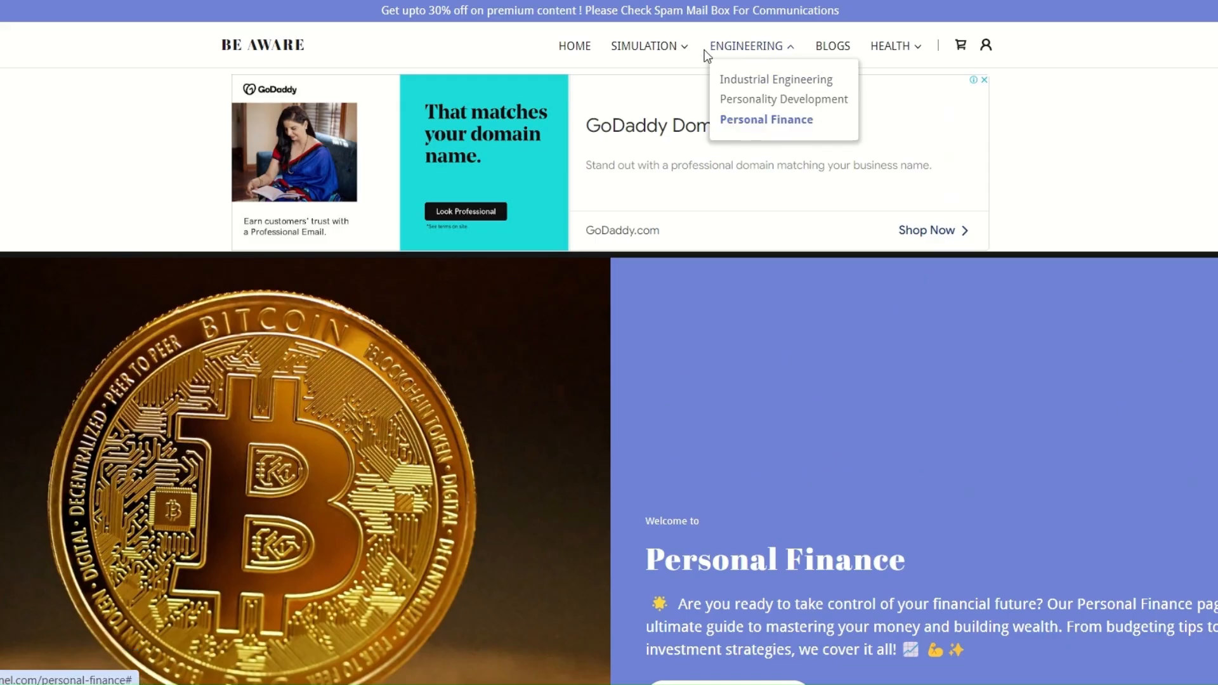
left_click(838, 52)
scroll(666, 411, "down", 4)
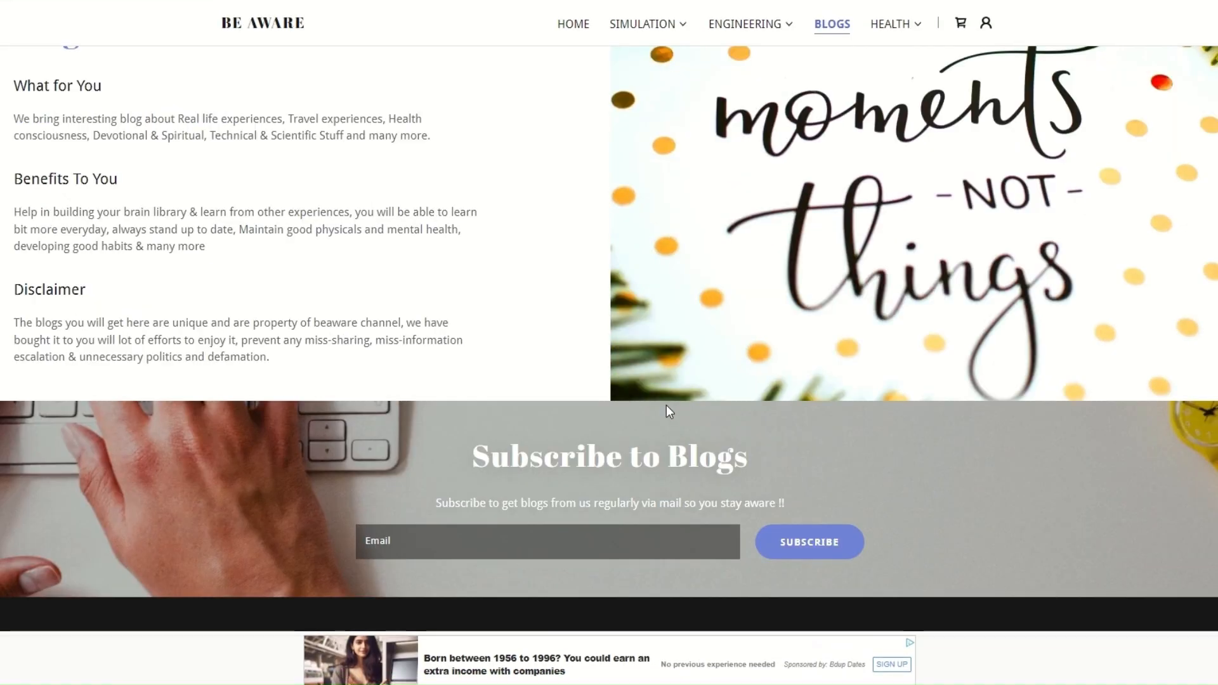
scroll(666, 405, "down", 10)
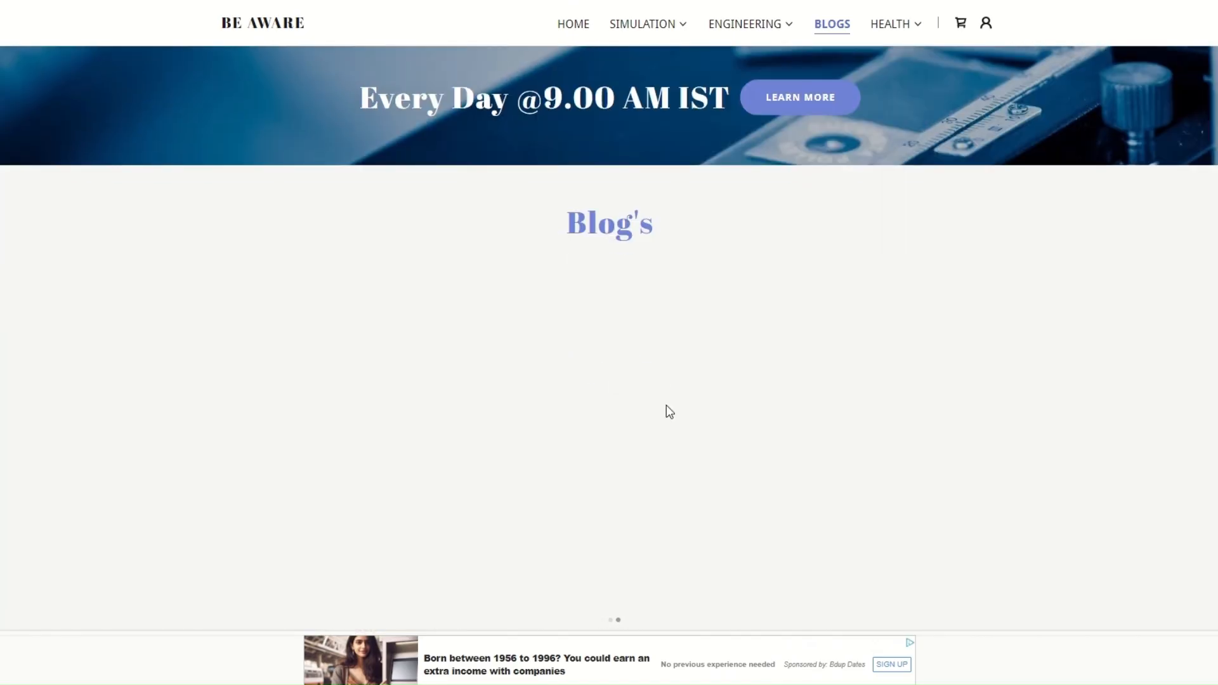
scroll(667, 405, "down", 2)
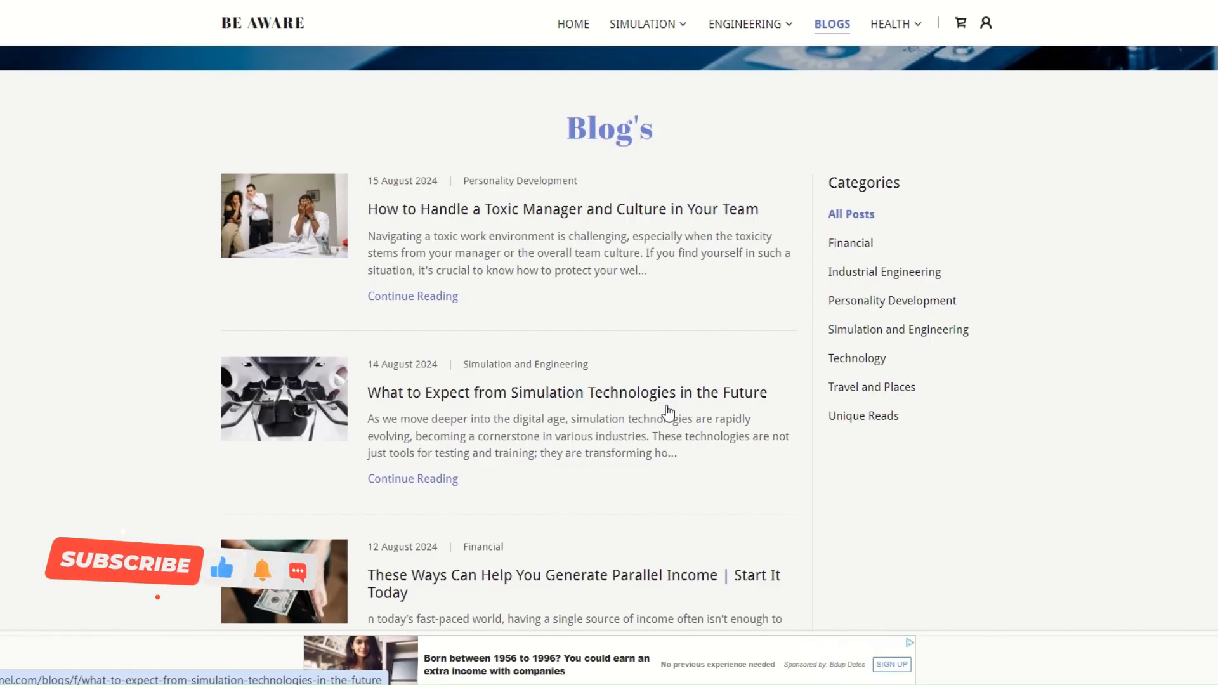
scroll(673, 416, "down", 4)
scroll(680, 422, "up", 6)
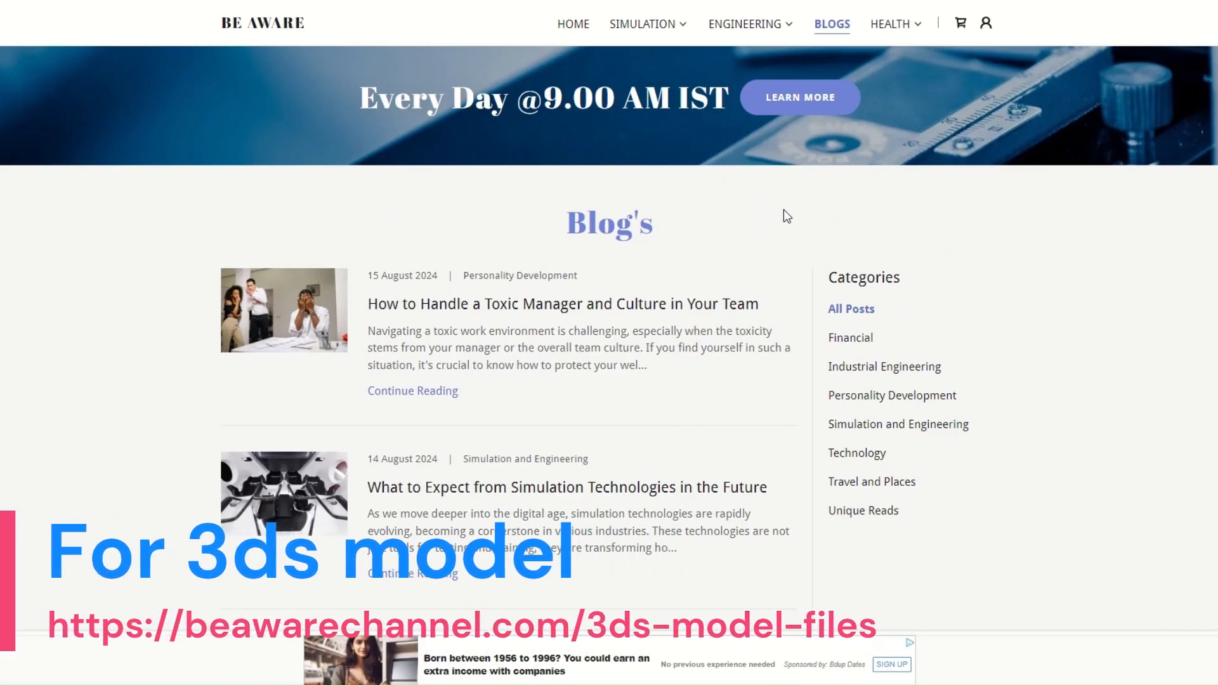
- Open the Health Awareness page and view the assessments offered under Health Test
left_click(891, 24)
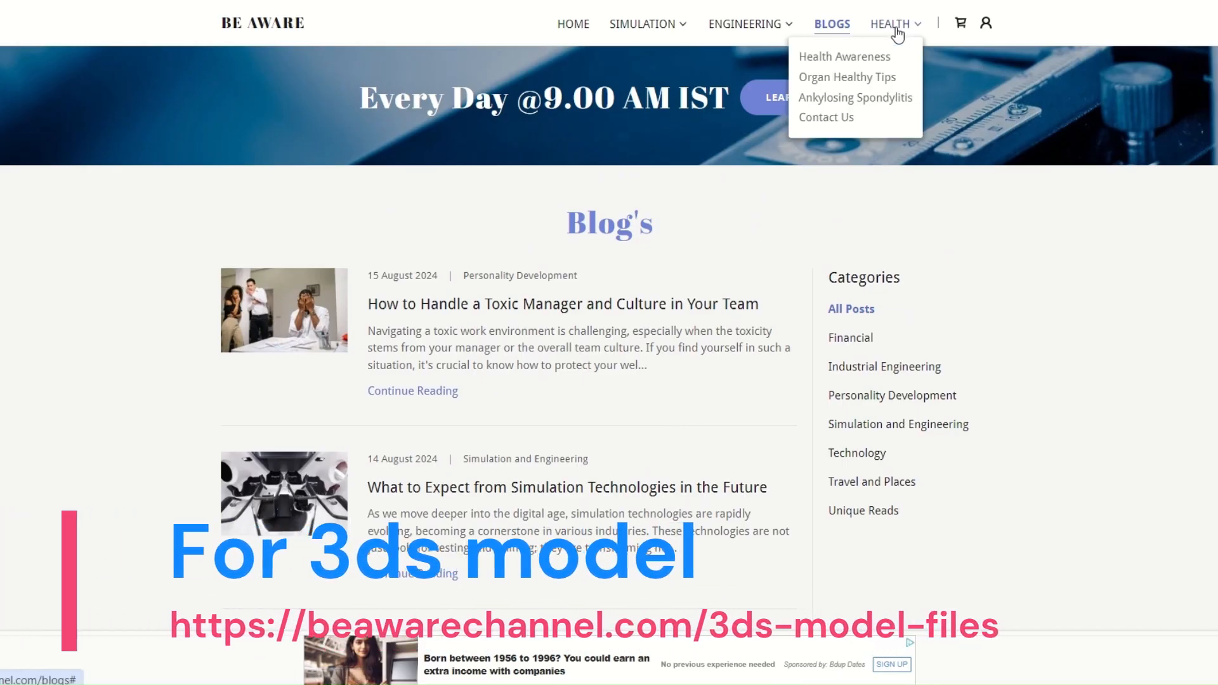
left_click(823, 59)
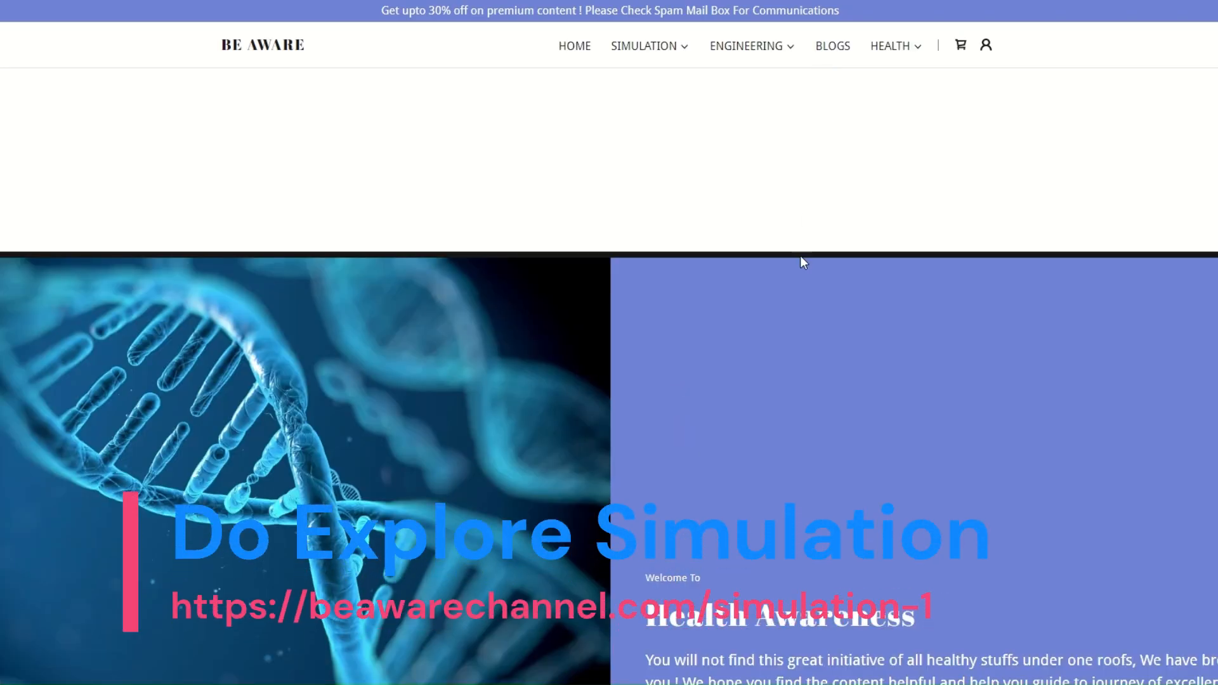
scroll(799, 269, "down", 7)
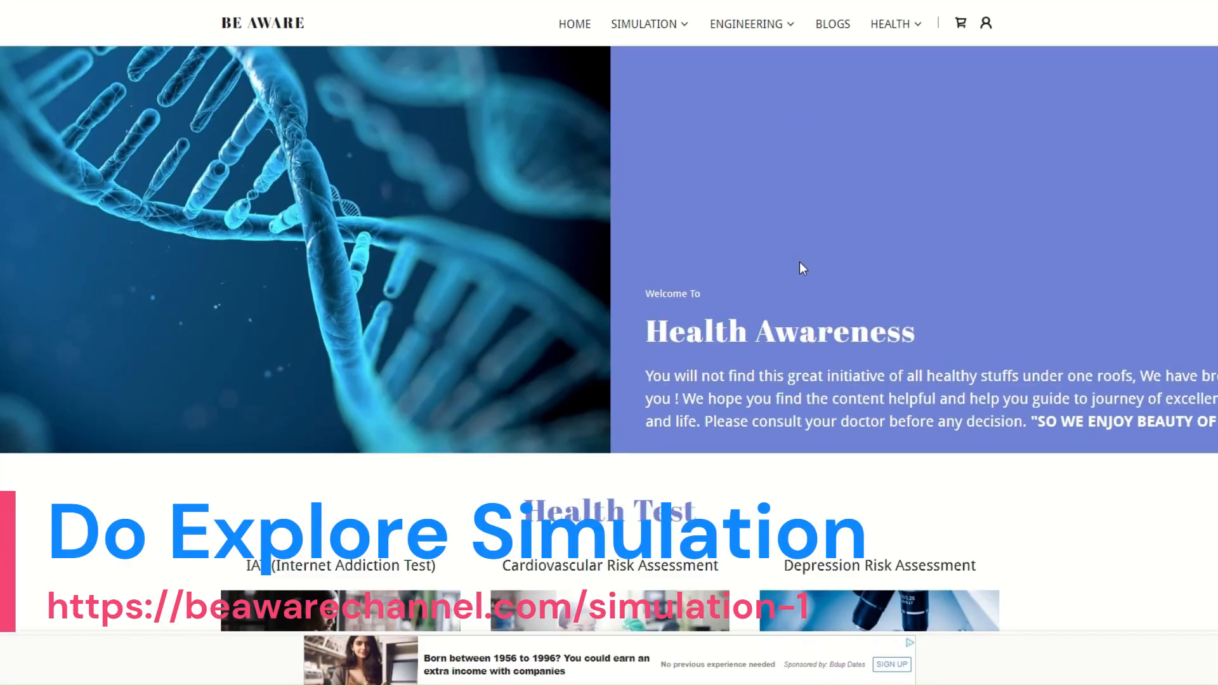
scroll(806, 265, "down", 5)
scroll(859, 229, "up", 4)
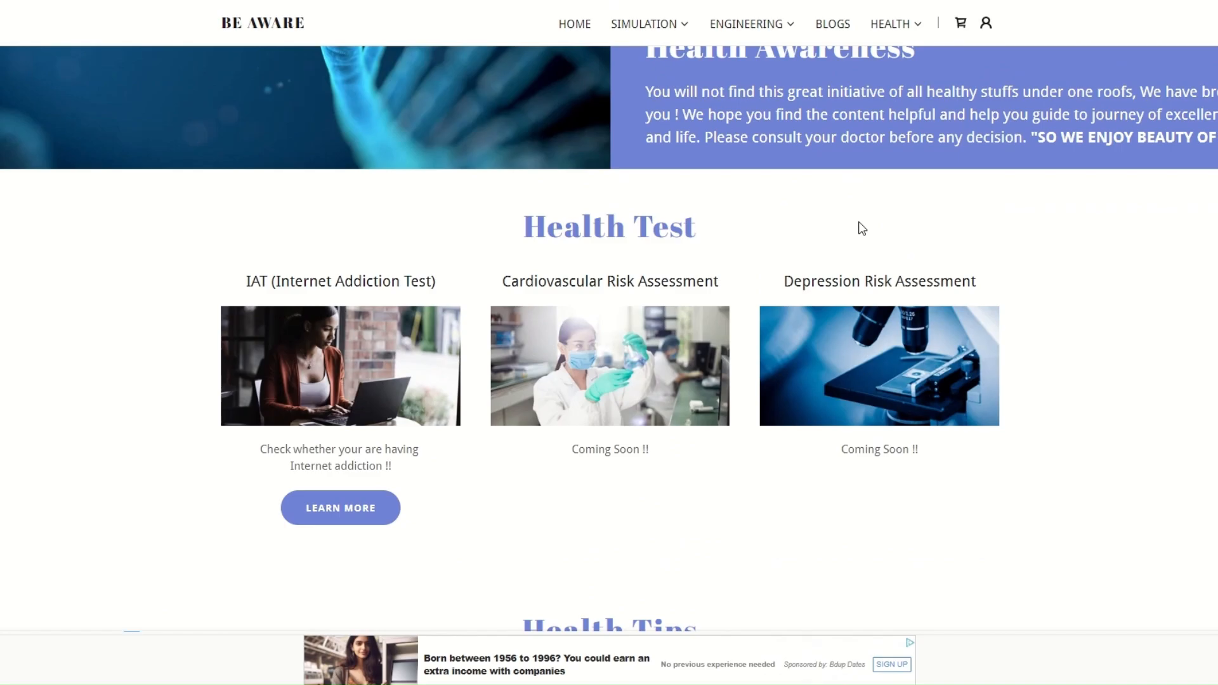
- Review the Health Tips section, from Super Foods and Healthy Mind to Diet Plans & Recipes and Health Frauds
scroll(859, 228, "down", 10)
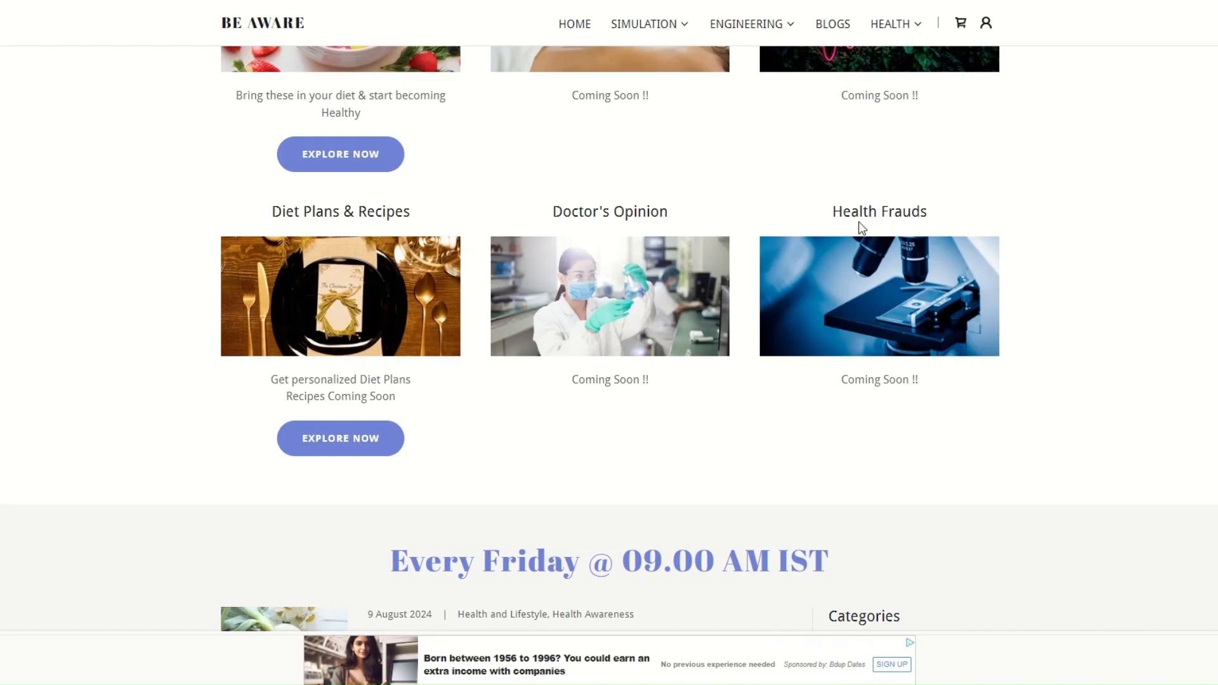
scroll(596, 266, "up", 4)
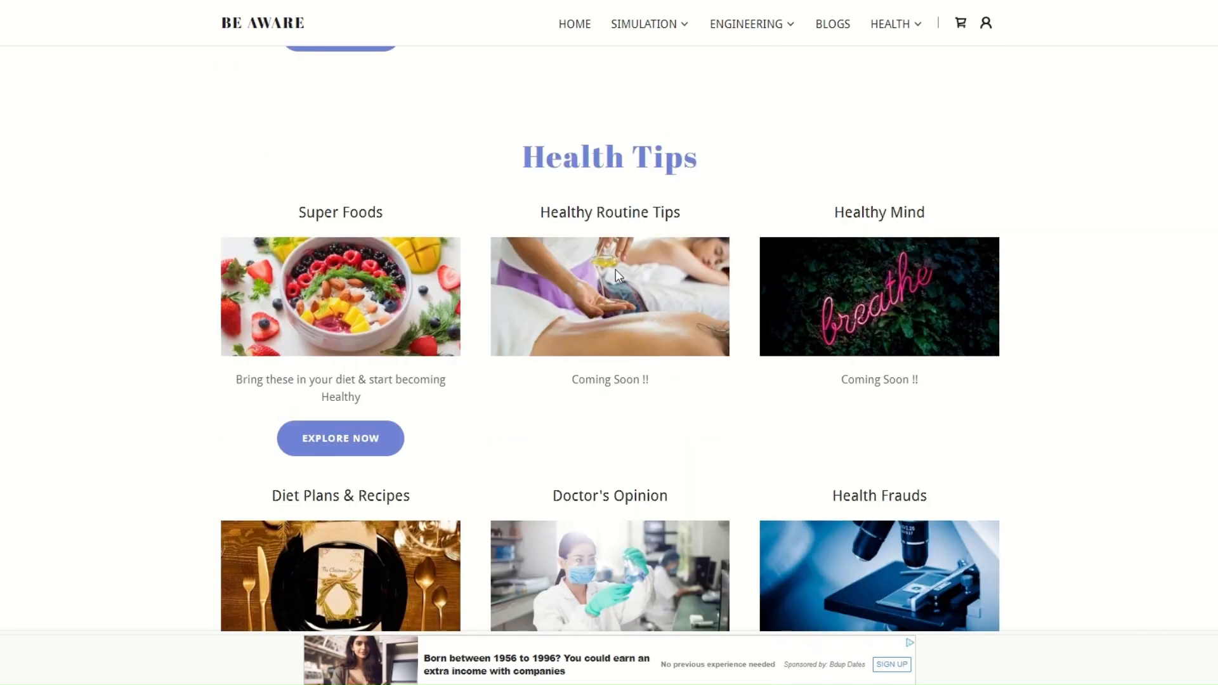
scroll(615, 269, "down", 4)
scroll(616, 269, "up", 3)
scroll(616, 269, "down", 3)
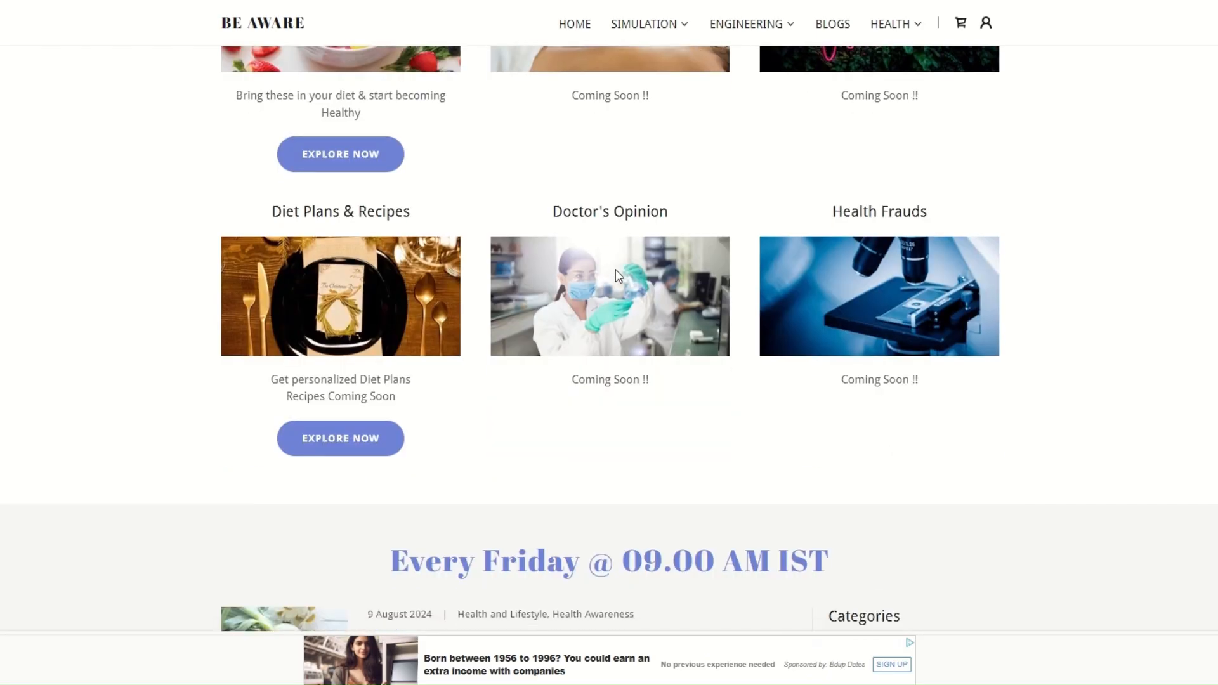
- Look through the health blog posts listed under Every Friday @ 09.00 AM IST
scroll(648, 320, "down", 3)
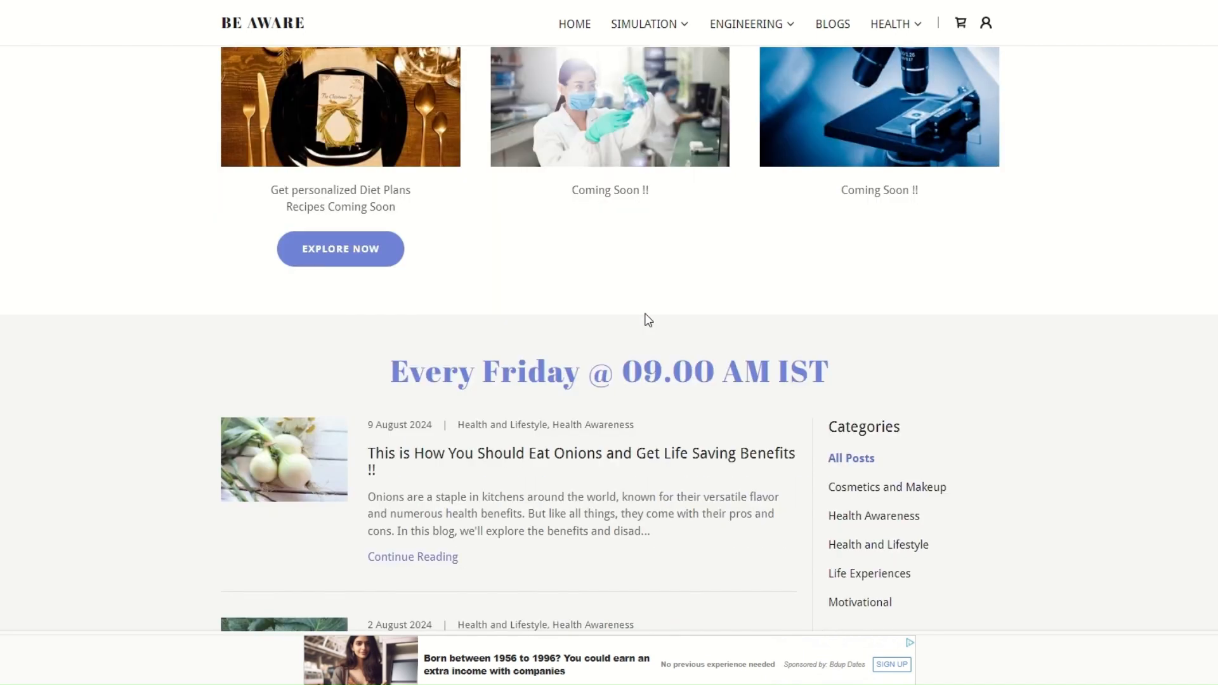
scroll(654, 338, "down", 6)
scroll(888, 317, "up", 3)
scroll(946, 312, "down", 1)
scroll(947, 313, "down", 15)
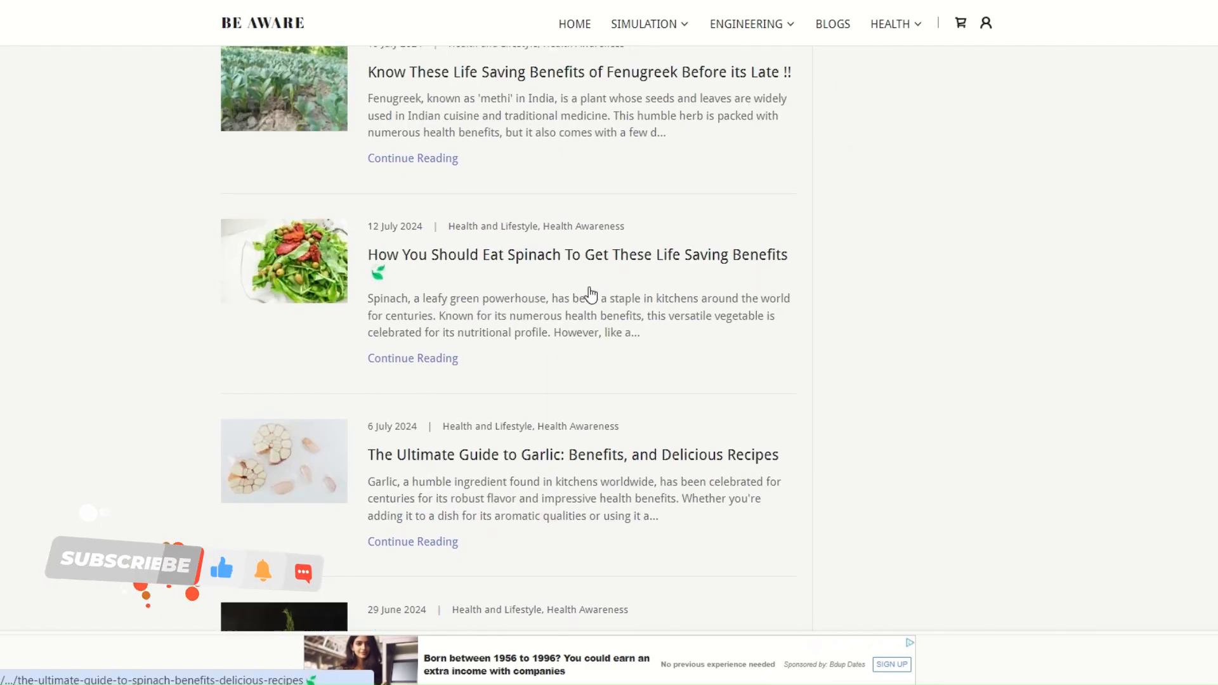
- Return to the website's home page and look over the Book Online Appointments and YouTube playlist sections
mouse_move(885, 37)
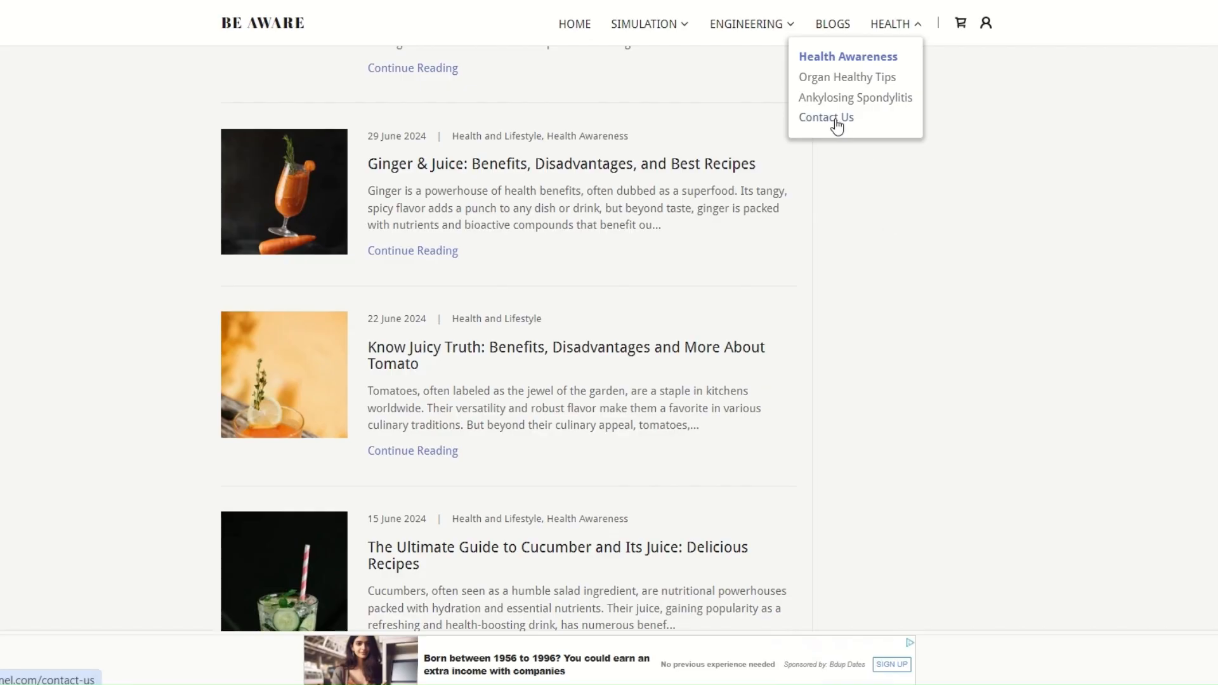
left_click(577, 25)
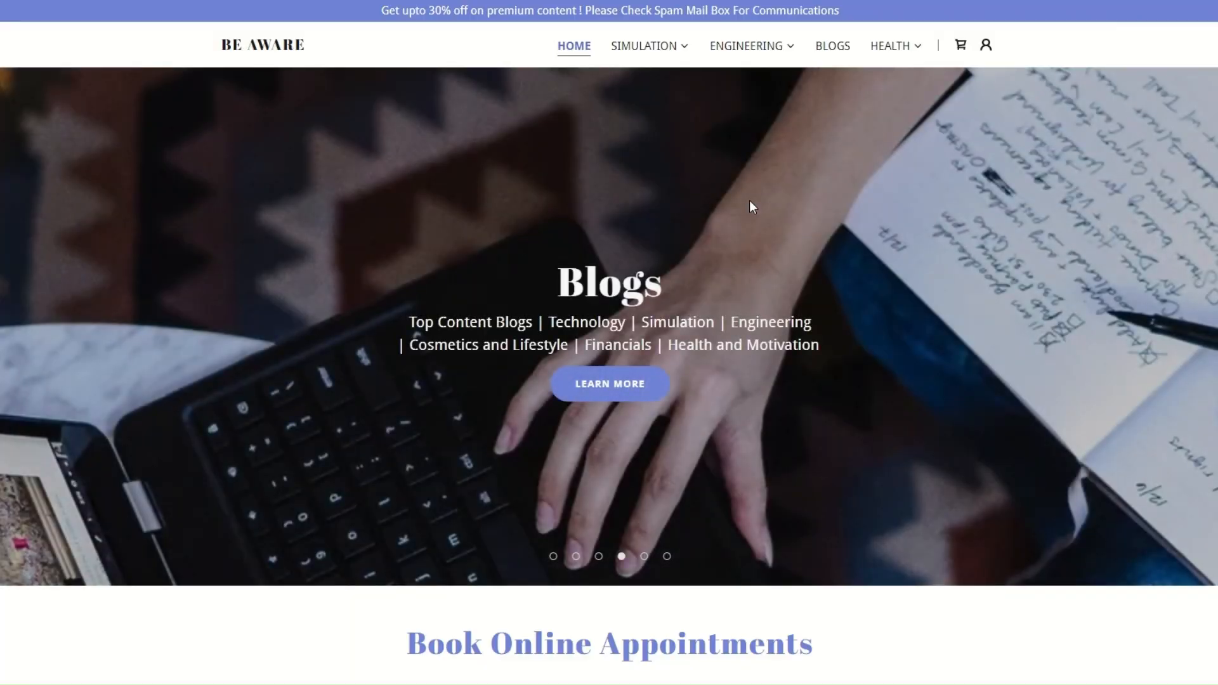
scroll(750, 202, "down", 4)
scroll(749, 200, "down", 9)
scroll(803, 203, "down", 4)
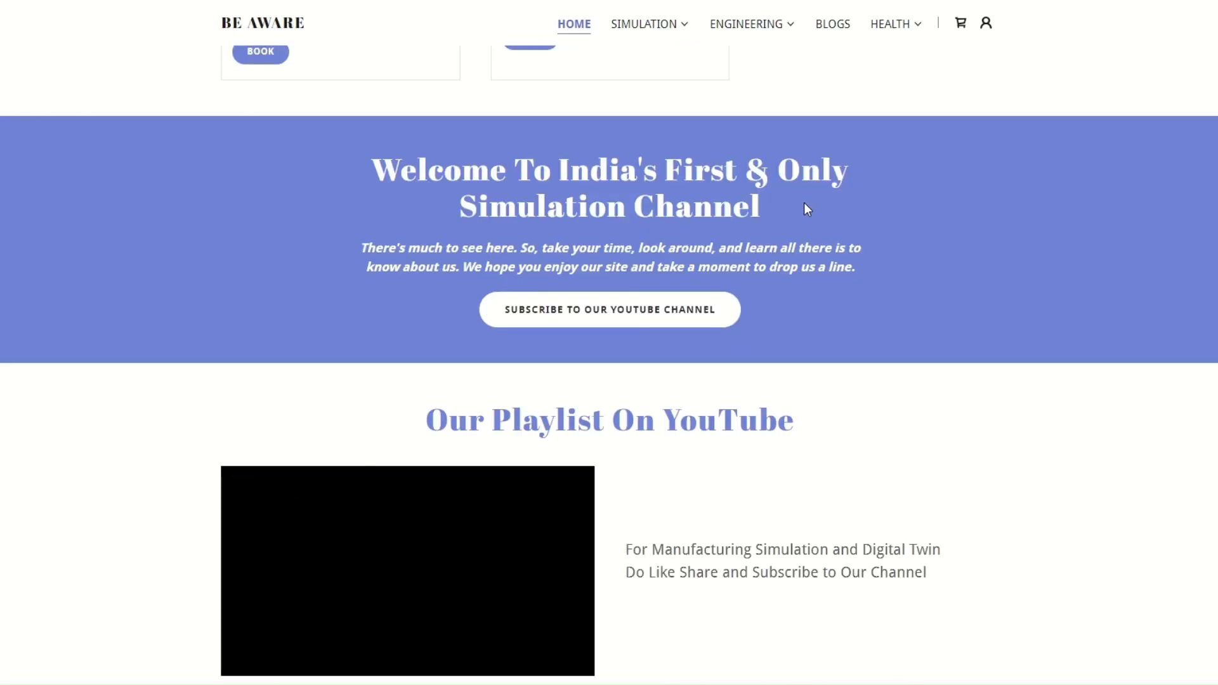
scroll(865, 236, "up", 15)
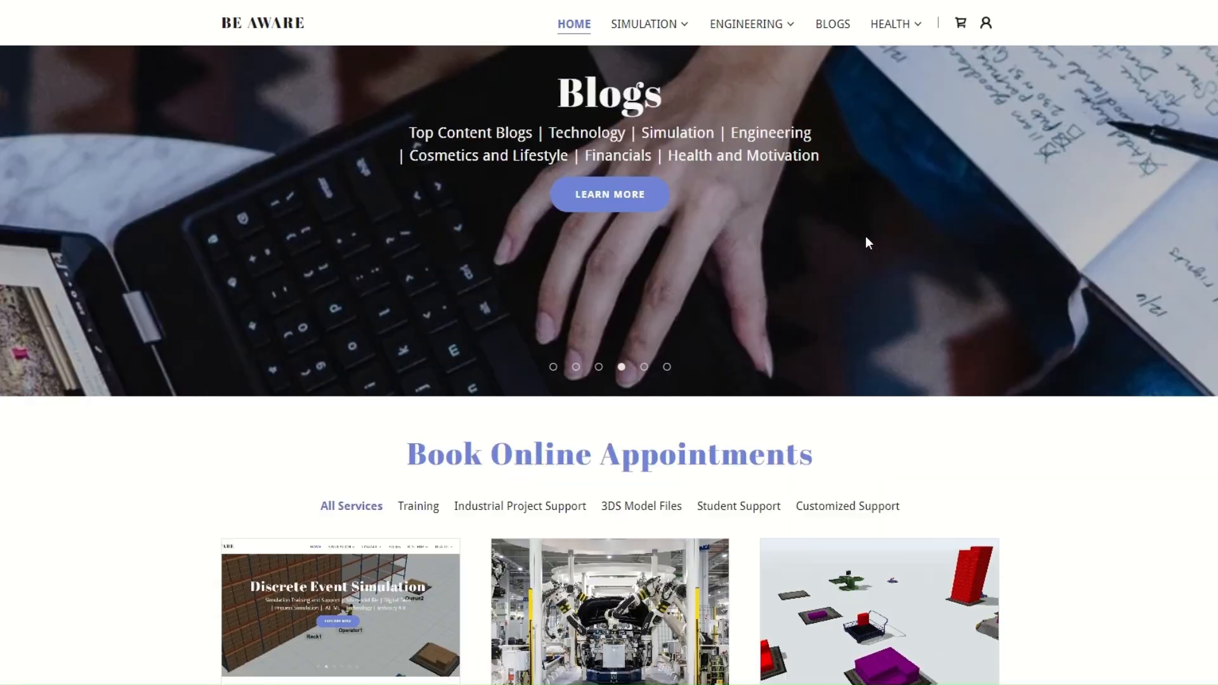
scroll(868, 240, "up", 2)
scroll(918, 211, "up", 2)
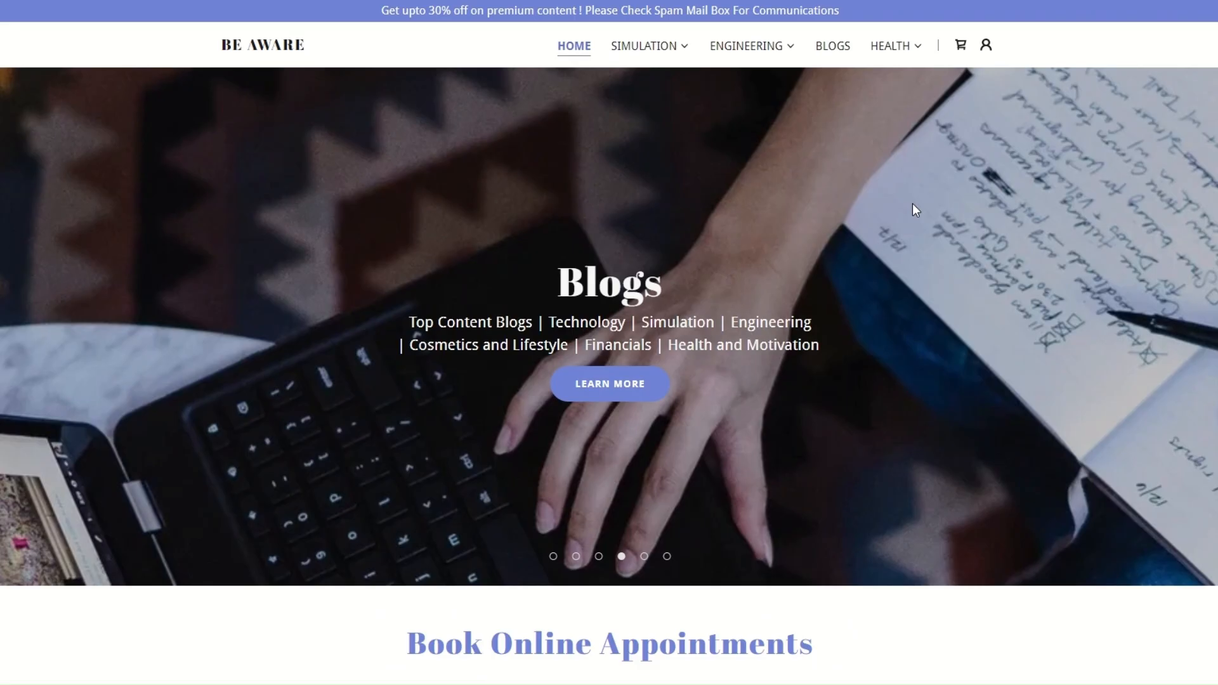